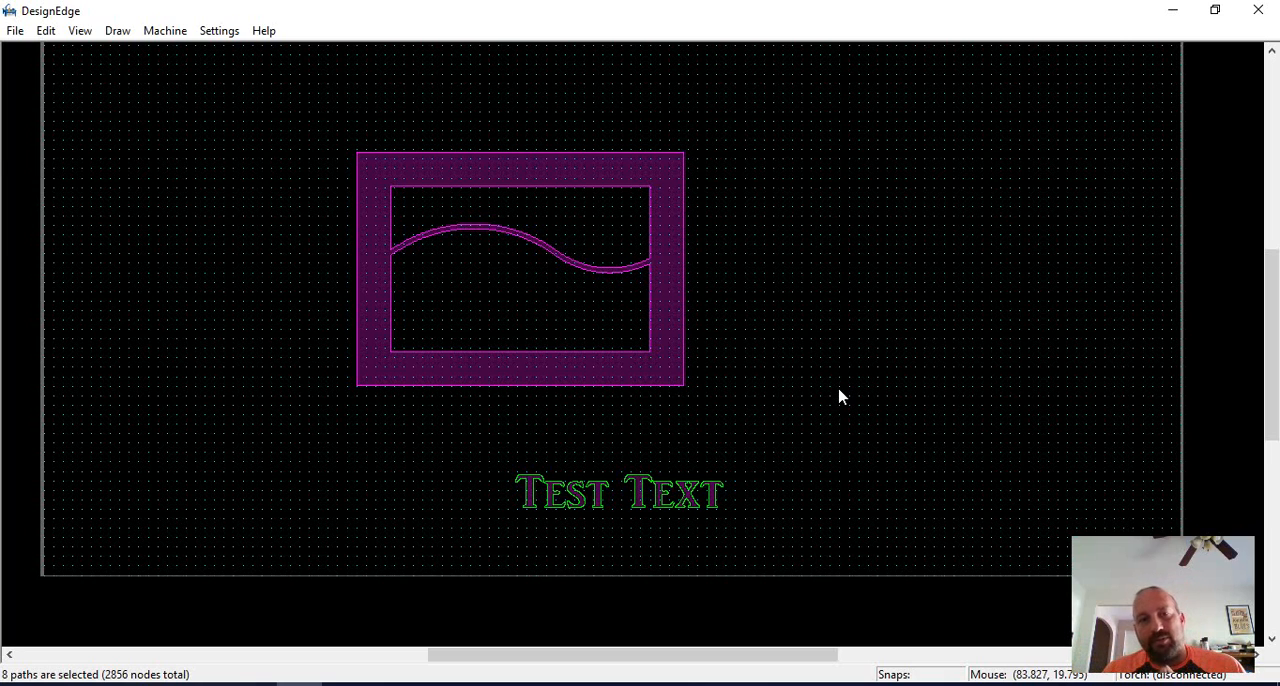
# Draw a thin horizontal rectangle overlapping the base of the Test Text lettering.
pyautogui.click(513, 546)
pyautogui.click(742, 522)
pyautogui.moveTo(775, 462); pyautogui.dragTo(485, 518)
pyautogui.scroll(1, 575, 501)
pyautogui.moveTo(750, 330); pyautogui.dragTo(760, 358)
pyautogui.scroll(-1, 853, 371)
pyautogui.click(757, 332)
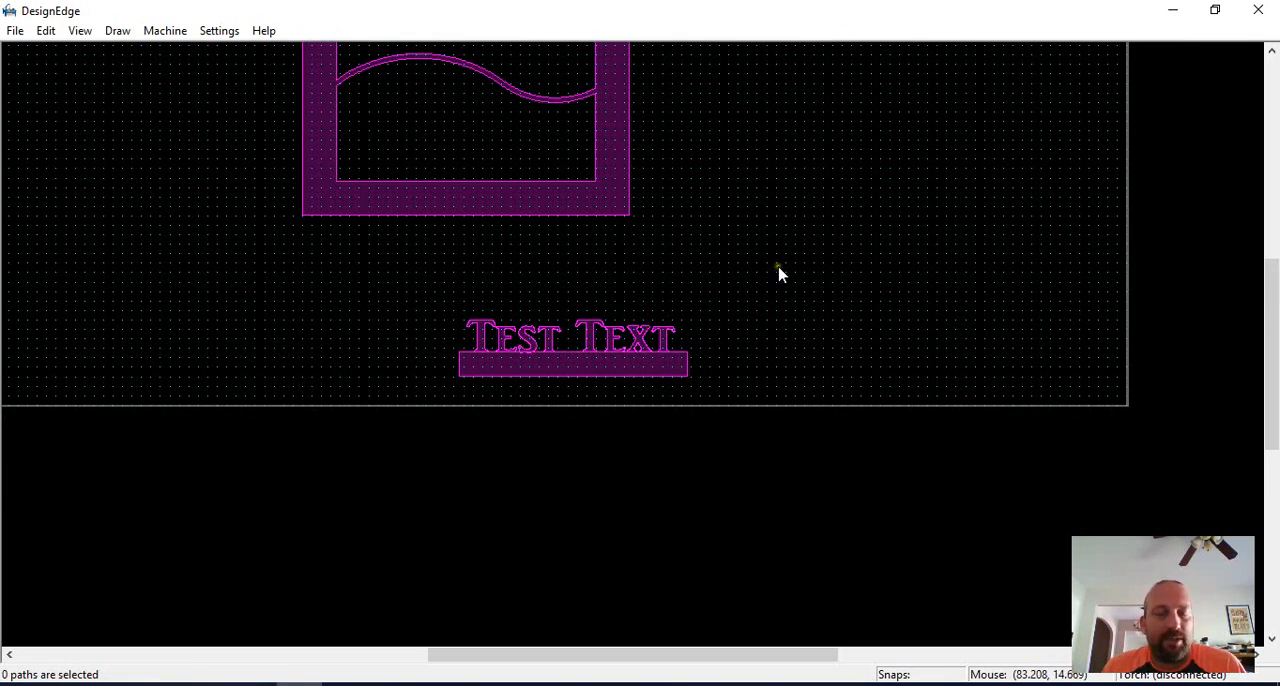
# Select the lettering together with the rectangle beneath it and combine them.
pyautogui.moveTo(777, 271); pyautogui.dragTo(400, 420)
pyautogui.click(563, 363)
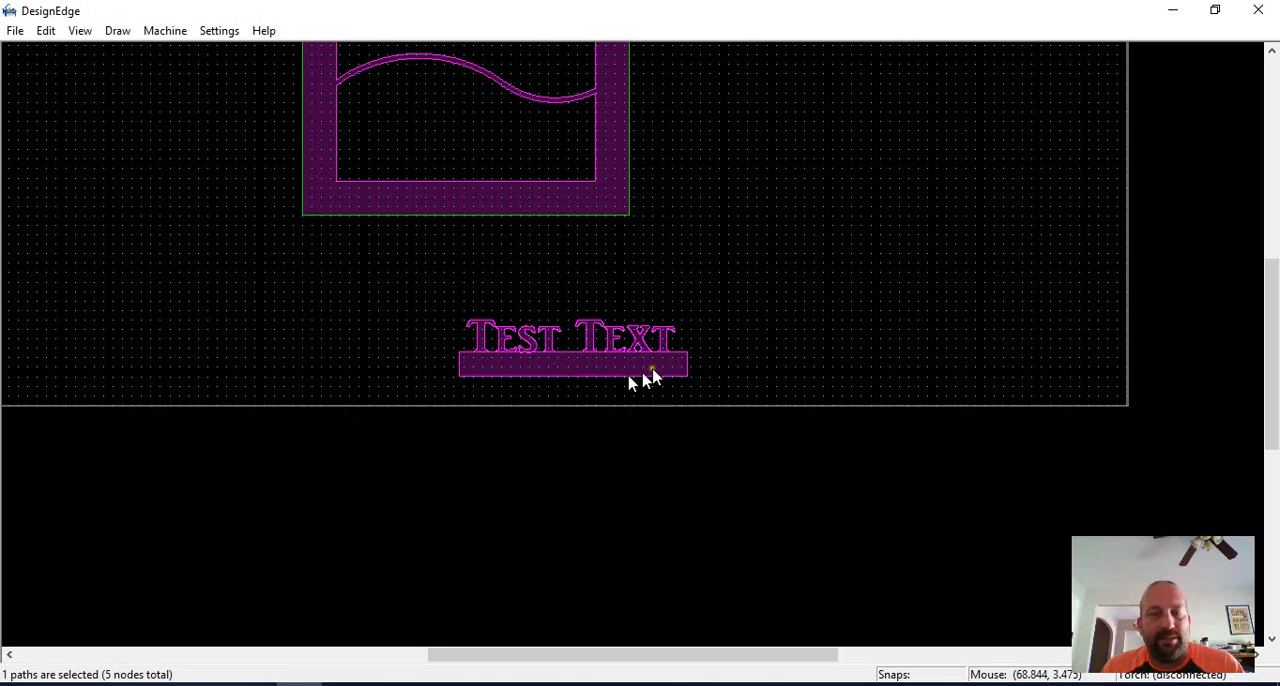
pyautogui.click(796, 318)
pyautogui.moveTo(786, 306); pyautogui.dragTo(313, 419)
pyautogui.scroll(1, 613, 403)
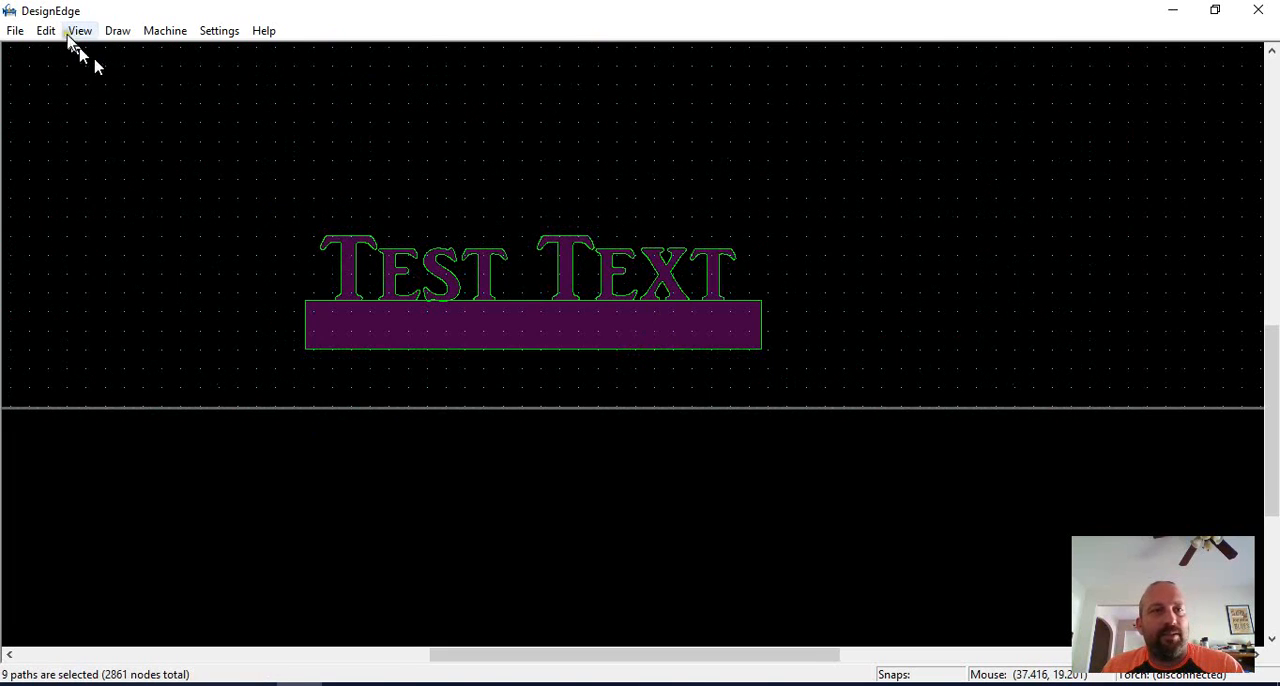
pyautogui.click(15, 30)
pyautogui.moveTo(125, 33)
pyautogui.moveTo(46, 30)
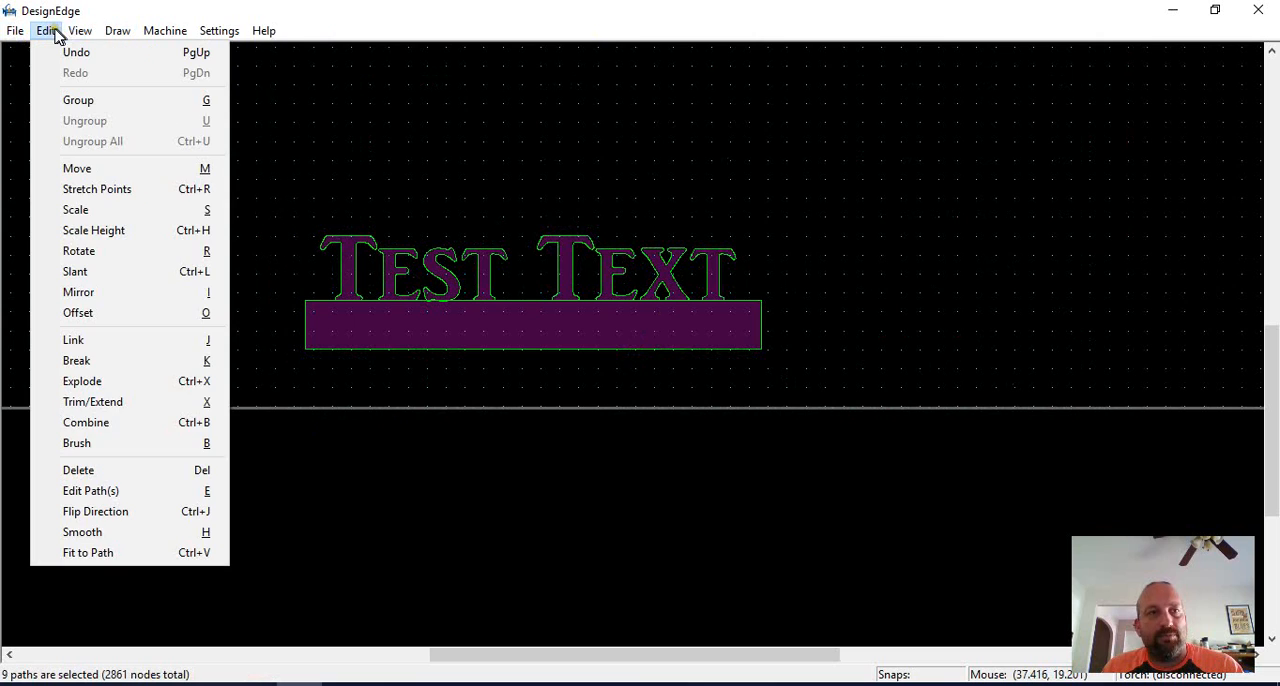
pyautogui.click(128, 433)
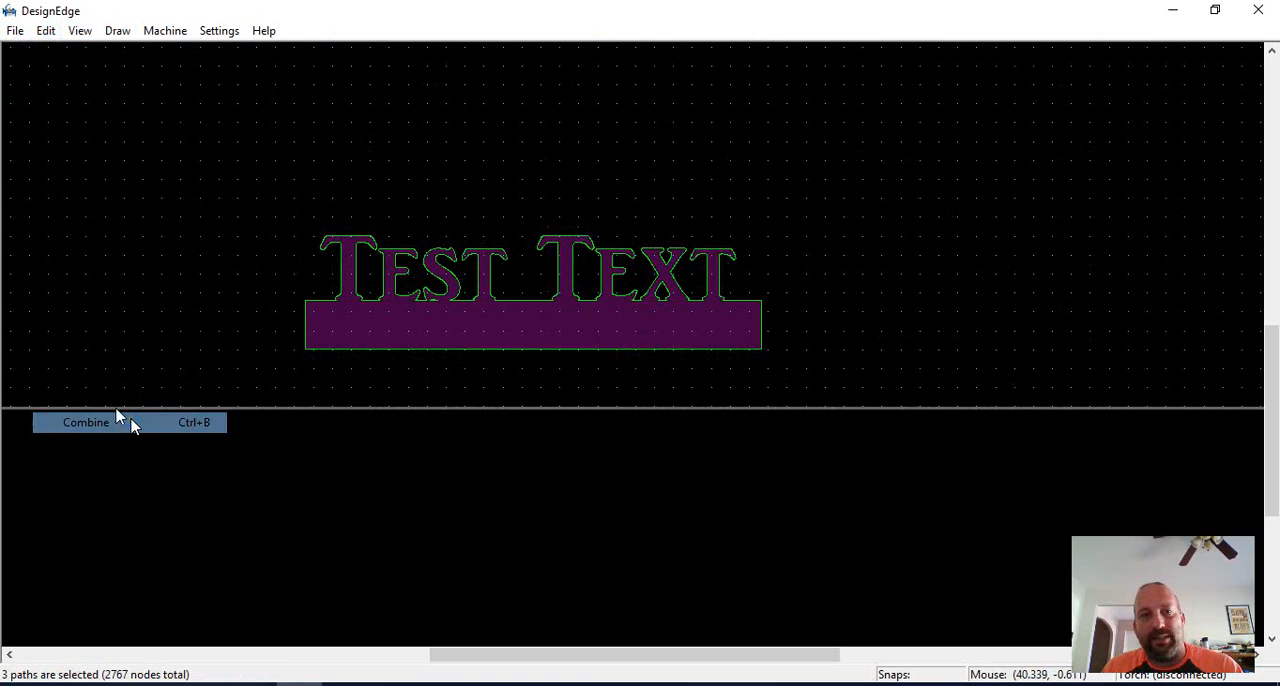
# Inspect the joints between letters and bar, then undo the combine and delete the rectangle.
pyautogui.click(520, 394)
pyautogui.scroll(2, 520, 394)
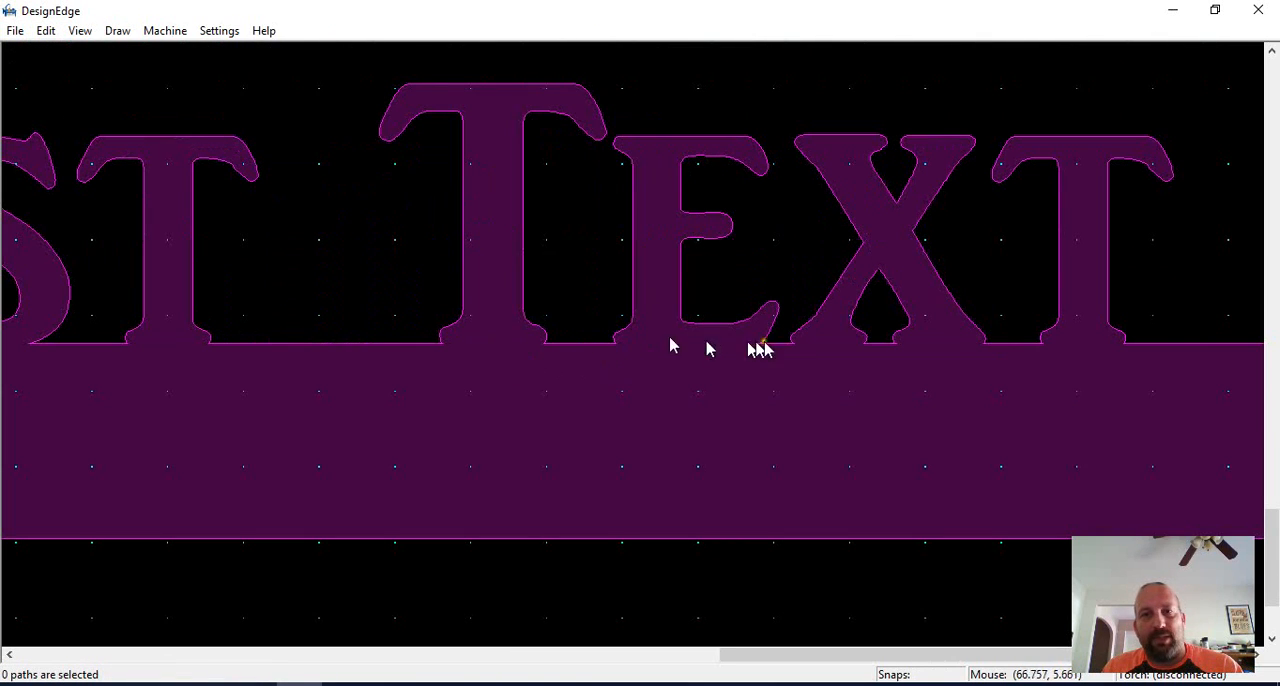
pyautogui.moveTo(167, 352); pyautogui.dragTo(781, 356, button='middle')
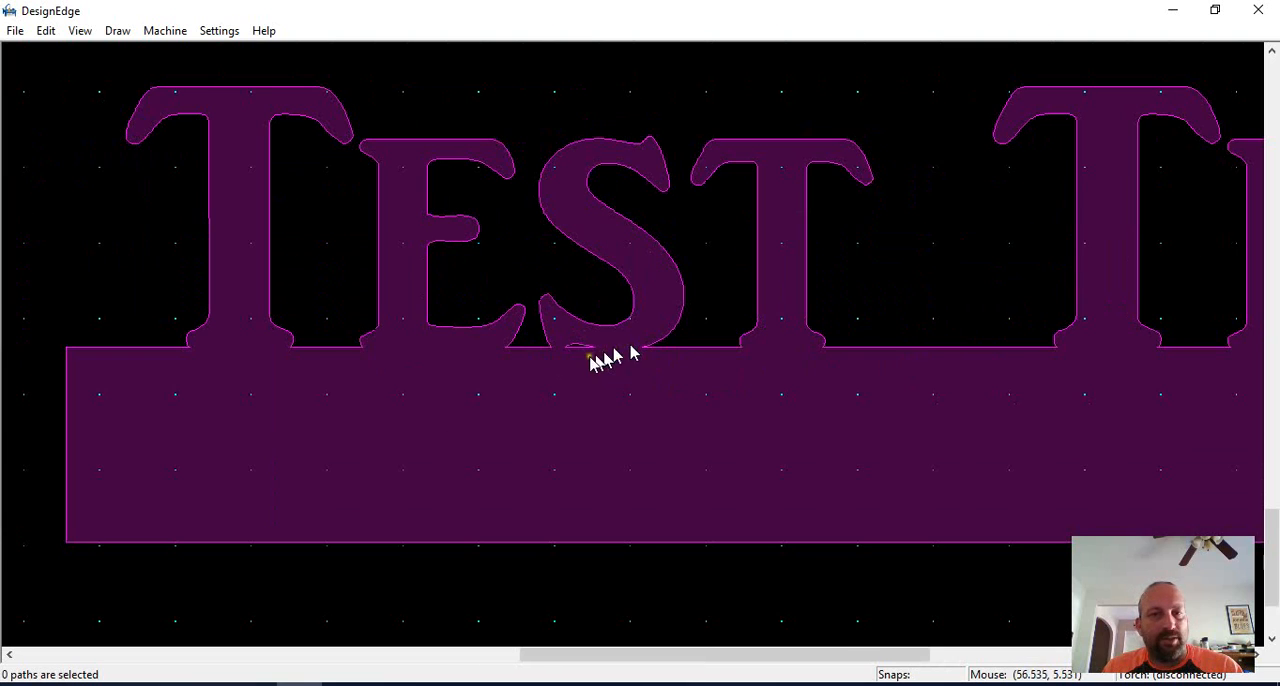
pyautogui.scroll(-1, 663, 354)
pyautogui.hotkey('ctrl', 'a')
pyautogui.scroll(-2, 700, 360)
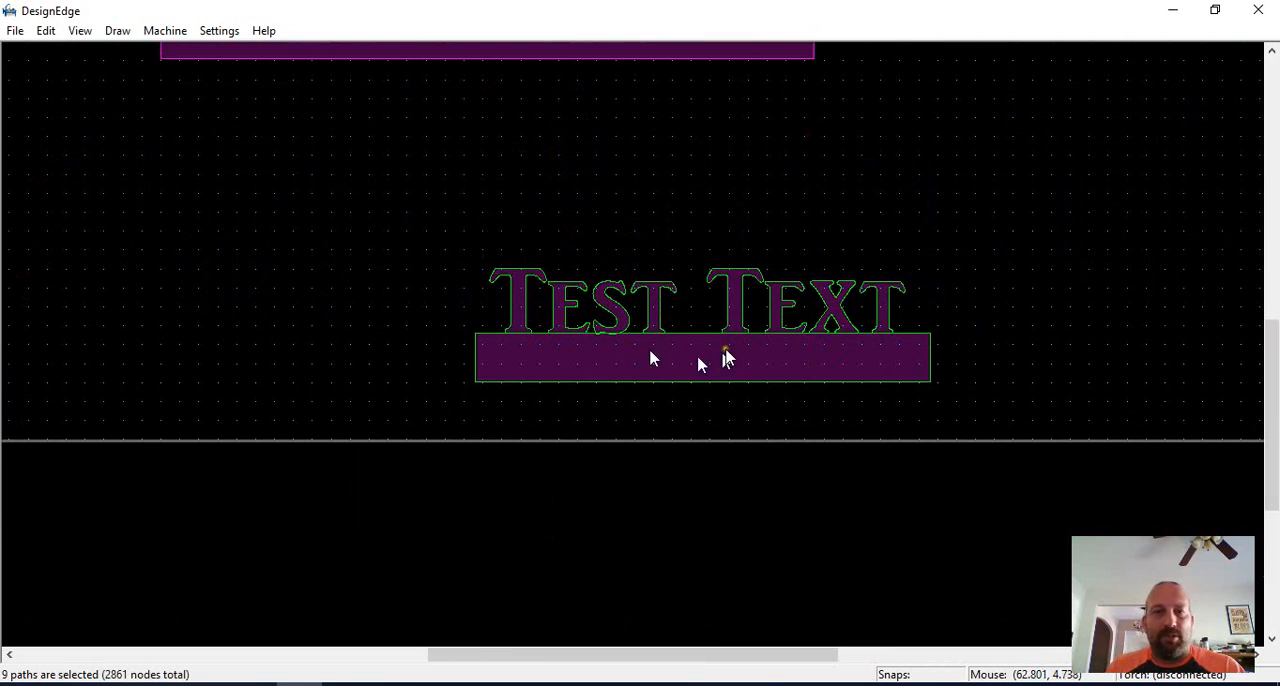
pyautogui.click(731, 361)
pyautogui.press('Delete')
# Move the Test Text lettering into the frame so its base meets the lower inner edge.
pyautogui.moveTo(800, 266); pyautogui.dragTo(630, 343)
pyautogui.scroll(2, 552, 175)
pyautogui.scroll(-1, 584, 288)
pyautogui.scroll(2, 630, 343)
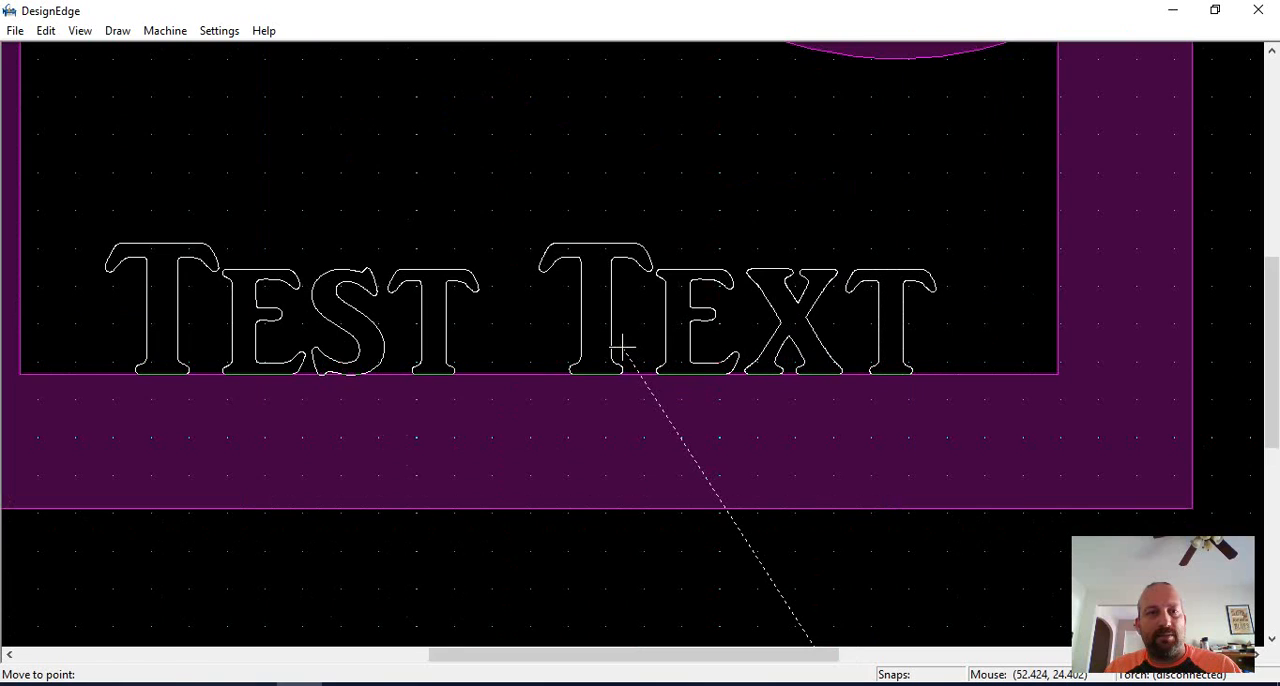
pyautogui.click(622, 348)
pyautogui.scroll(-4, 640, 330)
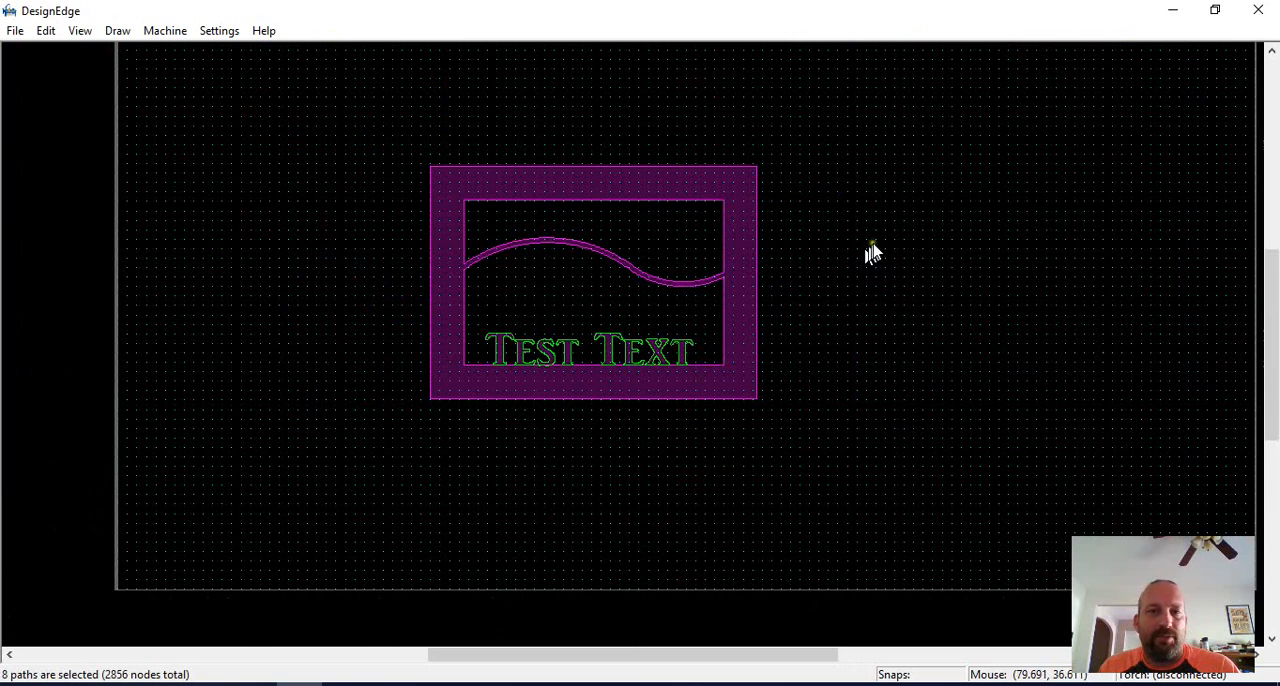
# Try to combine the lettering with the outer frame and the lower opening, and undo the result.
pyautogui.keyDown('shift'); pyautogui.click(713, 388); pyautogui.keyUp('shift')
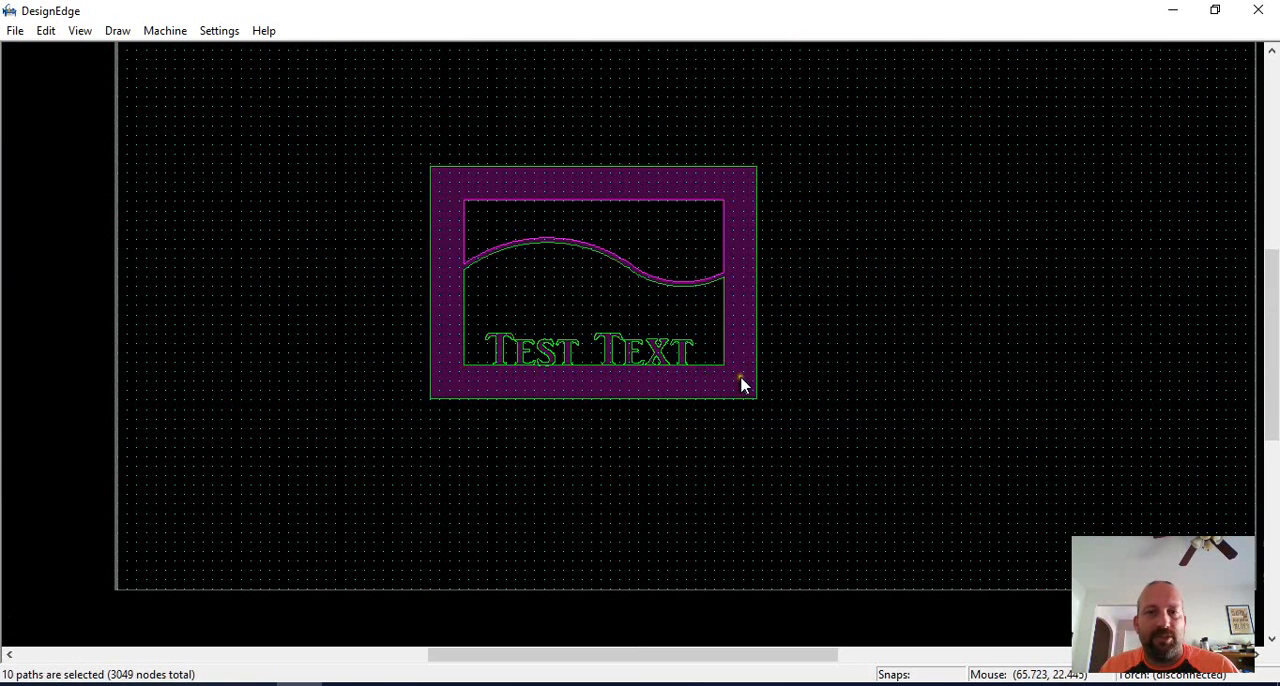
pyautogui.scroll(1, 606, 349)
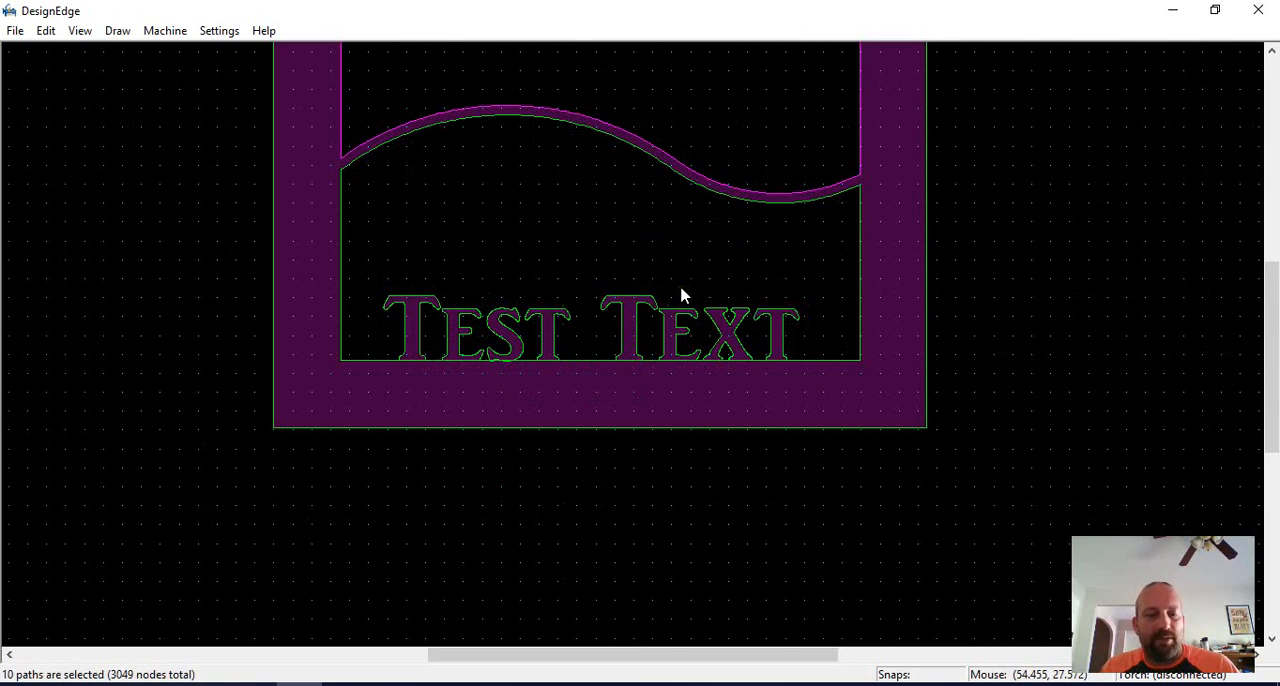
pyautogui.press('Delete')
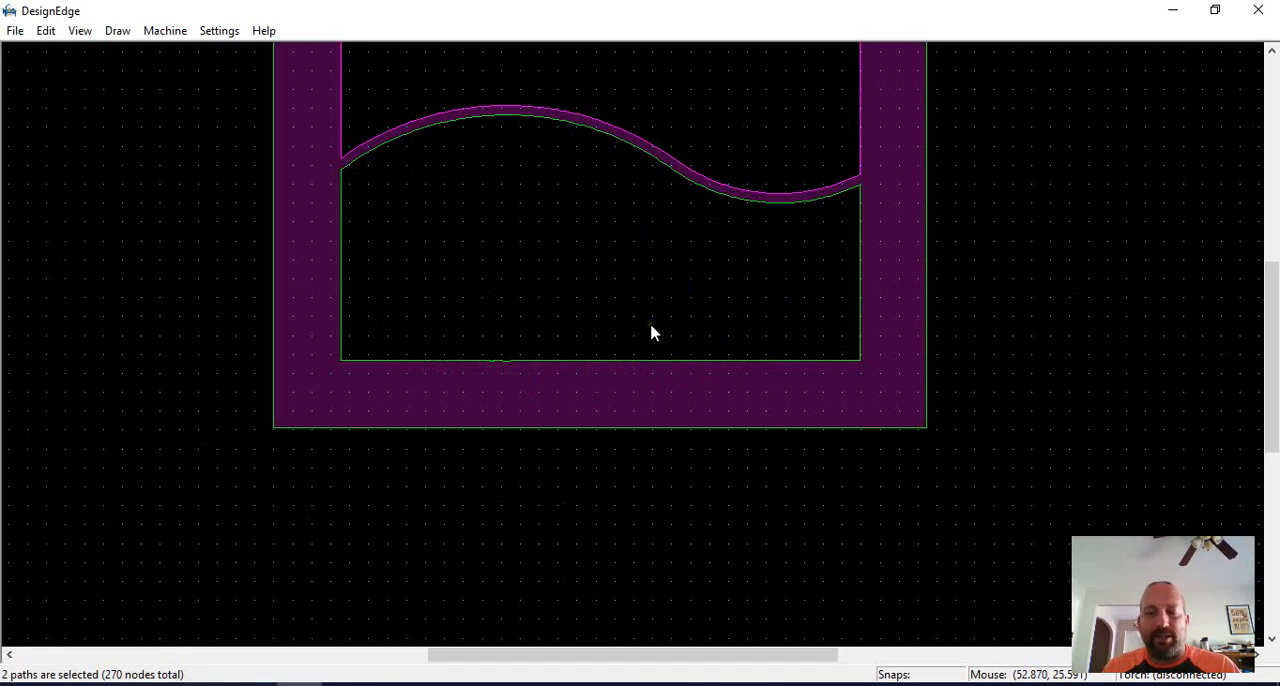
pyautogui.hotkey('ctrl', 'z')
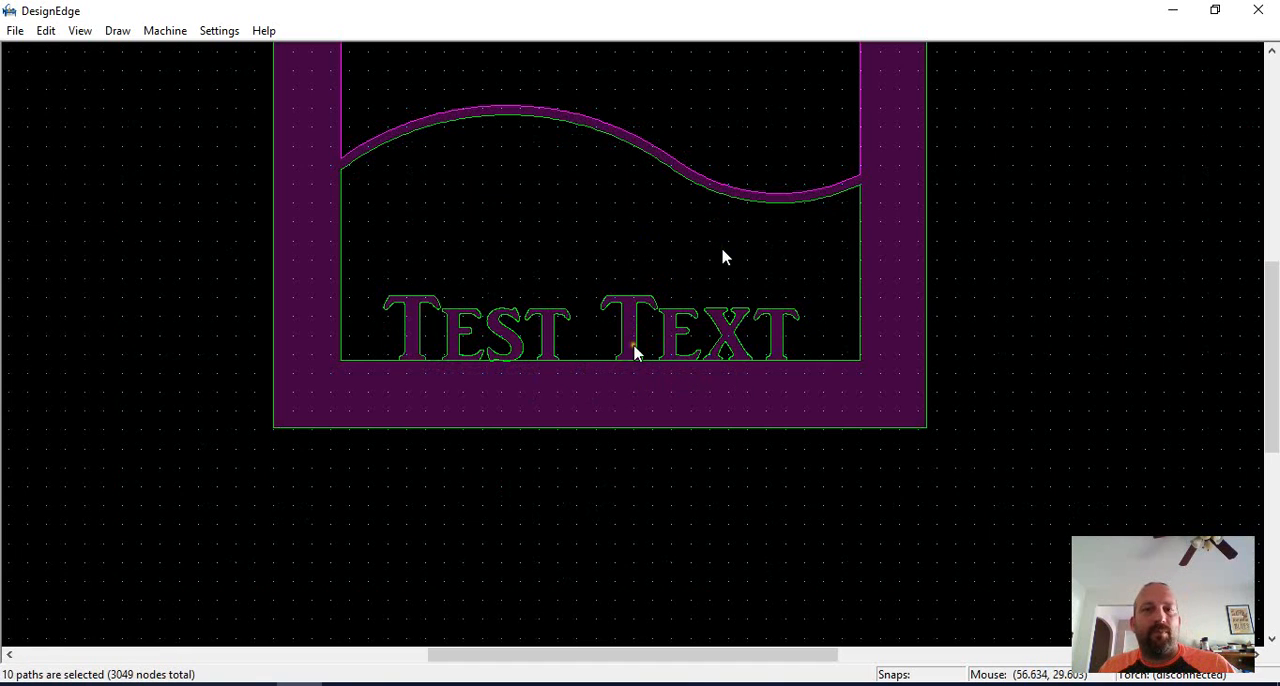
# Select the lettering inside the frame and place one copy of it in the empty area to the right of the frame.
pyautogui.moveTo(722, 249); pyautogui.dragTo(654, 344, button='middle')
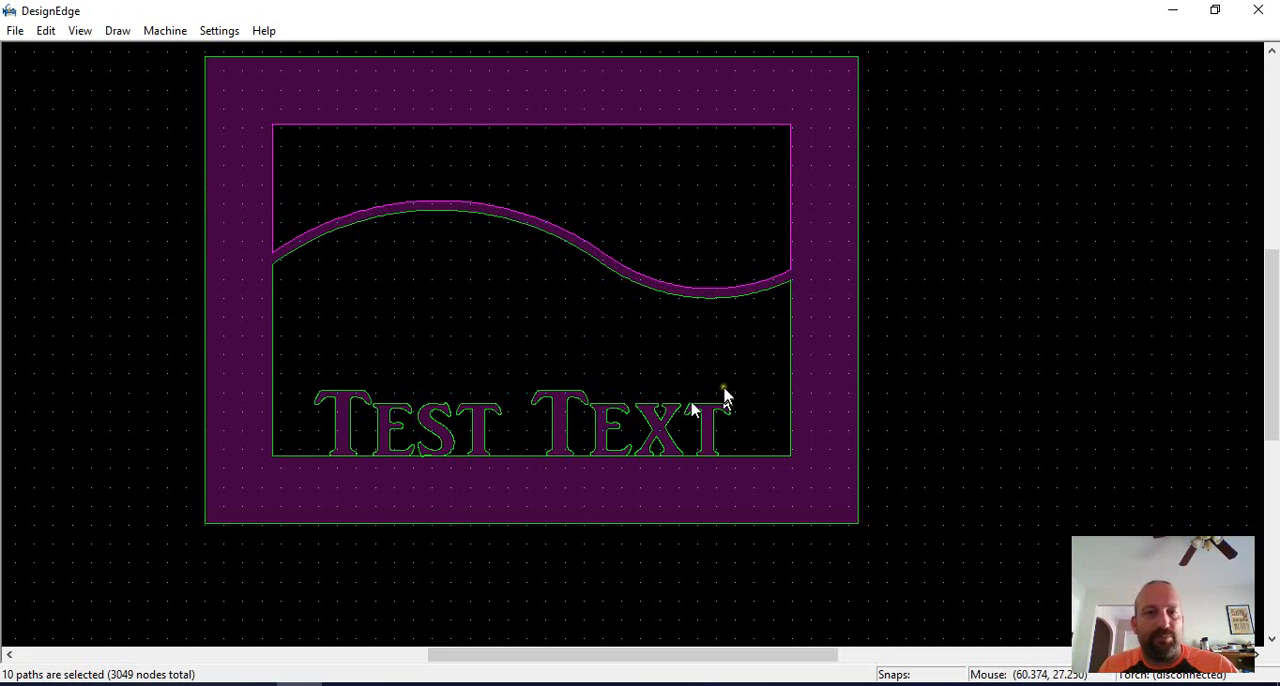
pyautogui.scroll(2, 680, 450)
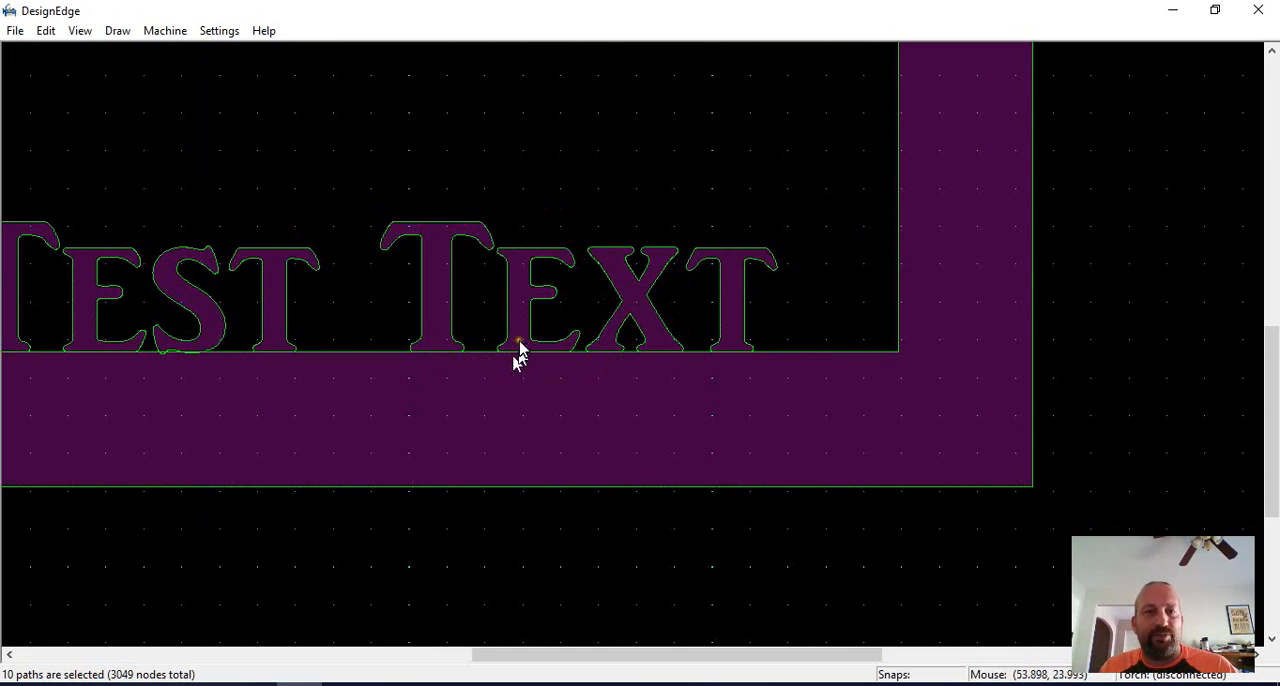
pyautogui.scroll(-4, 651, 343)
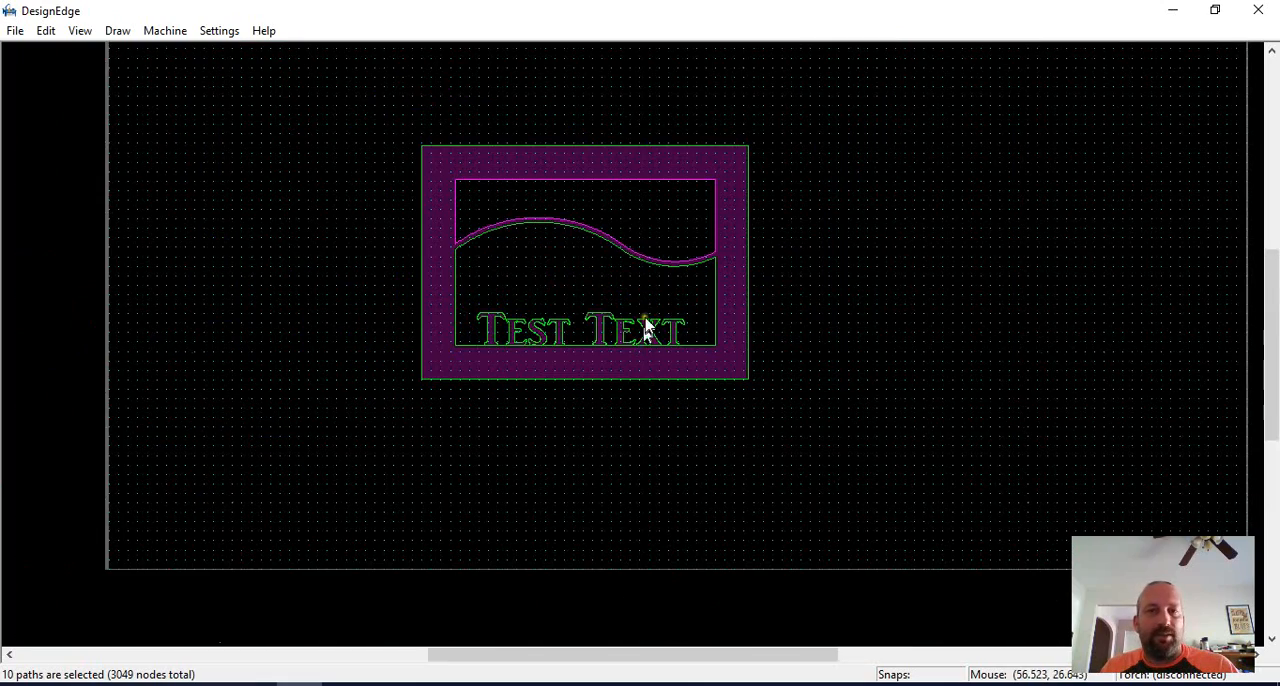
pyautogui.scroll(2, 640, 340)
pyautogui.scroll(-2, 625, 338)
pyautogui.scroll(2, 625, 336)
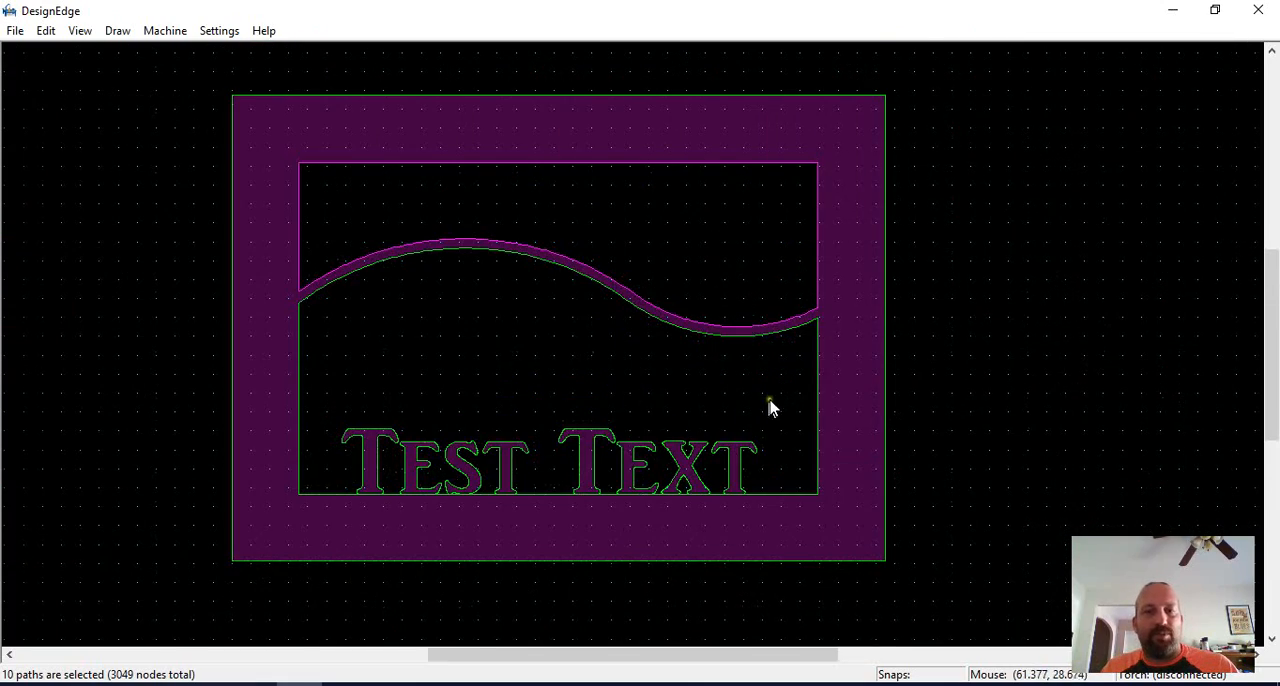
pyautogui.scroll(-2, 700, 390)
pyautogui.moveTo(645, 346); pyautogui.dragTo(428, 414)
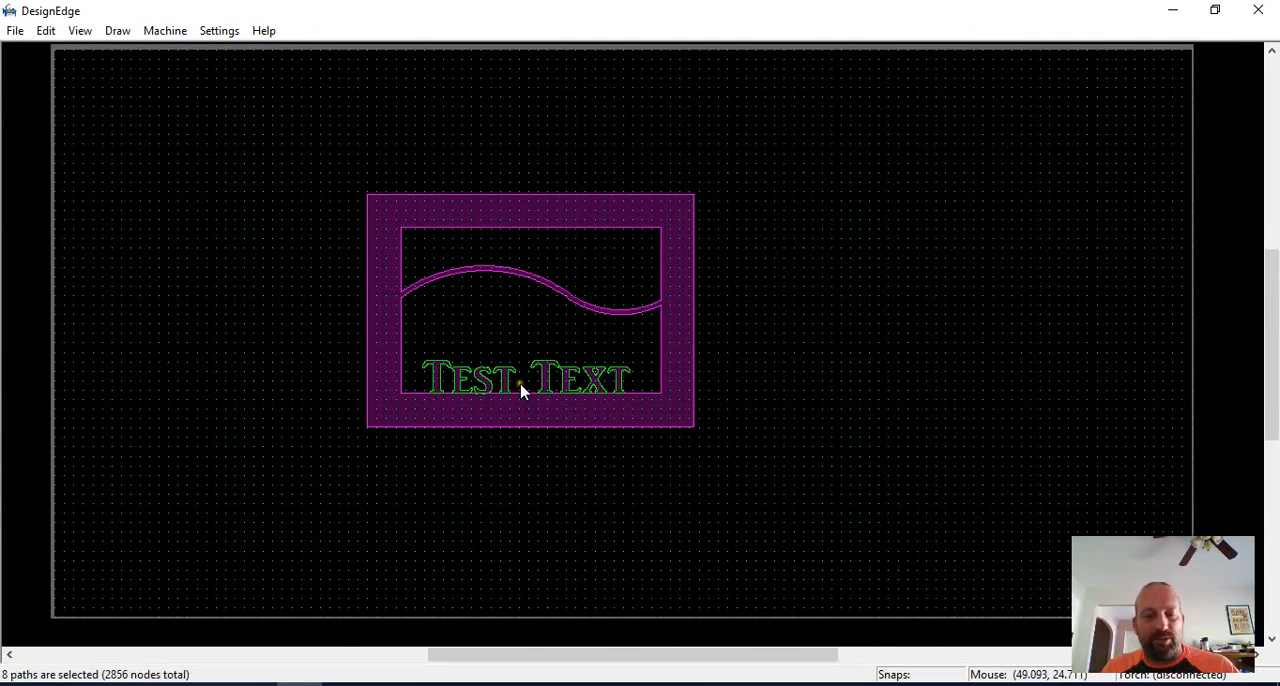
pyautogui.hotkey('ctrl', 'c')
pyautogui.click(521, 385)
pyautogui.click(954, 347)
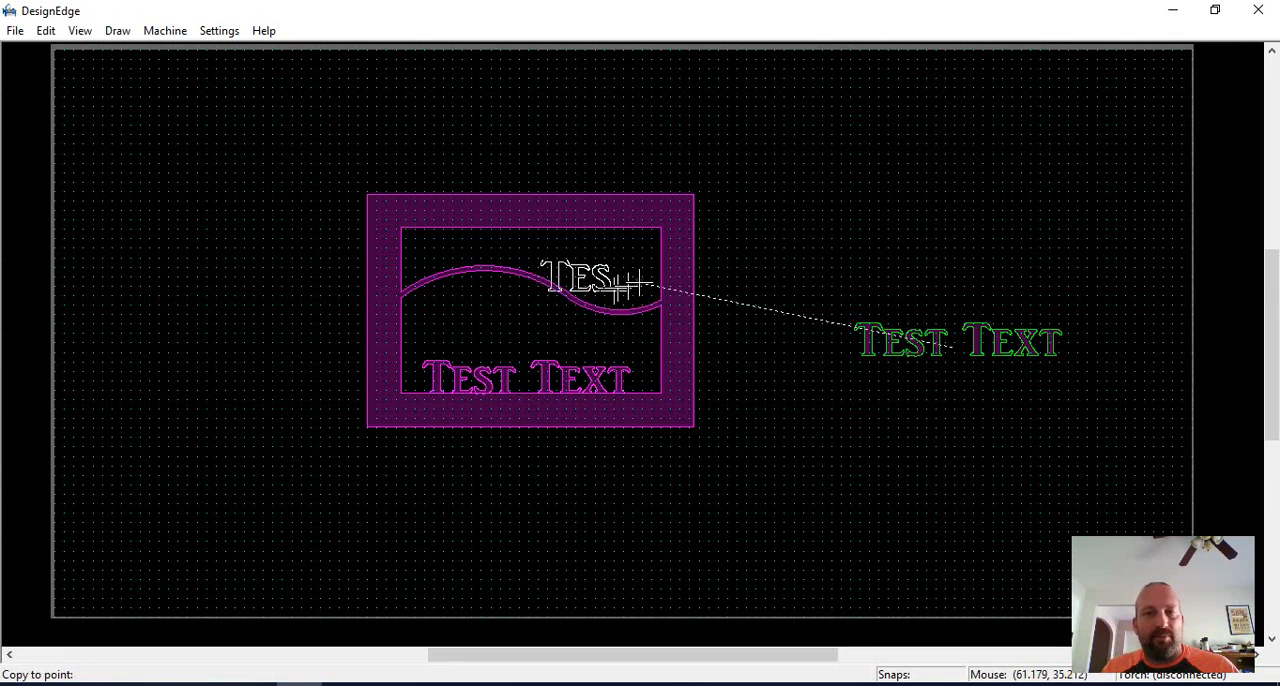
pyautogui.press('Escape')
pyautogui.press('f')
pyautogui.click(537, 274)
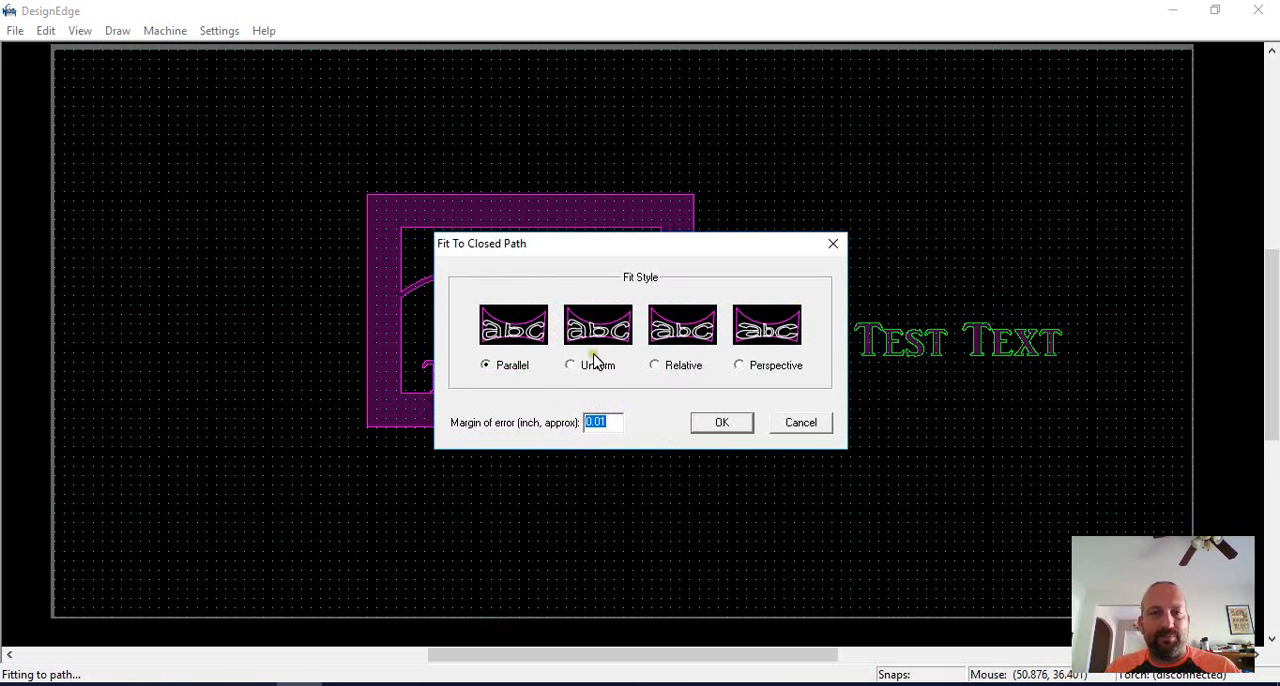
pyautogui.click(771, 430)
pyautogui.click(689, 291)
# Break the upper opening's outline near both ends of its wavy edge.
pyautogui.scroll(1, 638, 295)
pyautogui.scroll(-1, 498, 345)
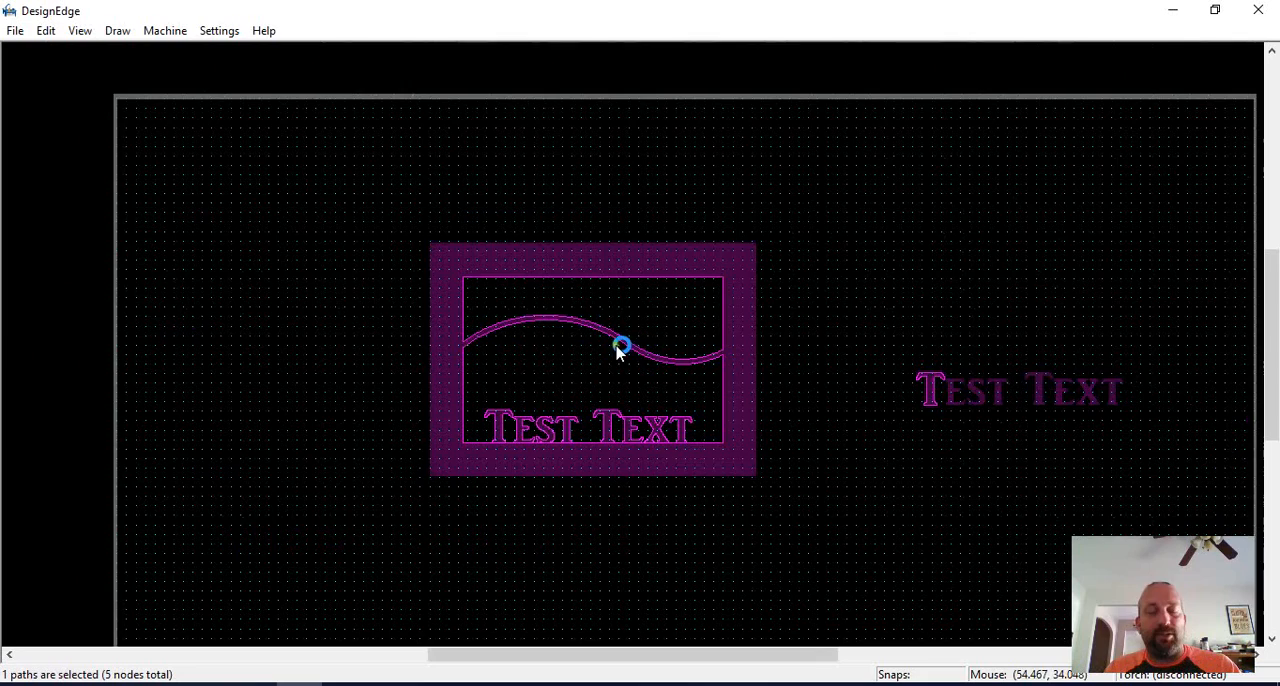
pyautogui.scroll(1, 586, 352)
pyautogui.press('b')
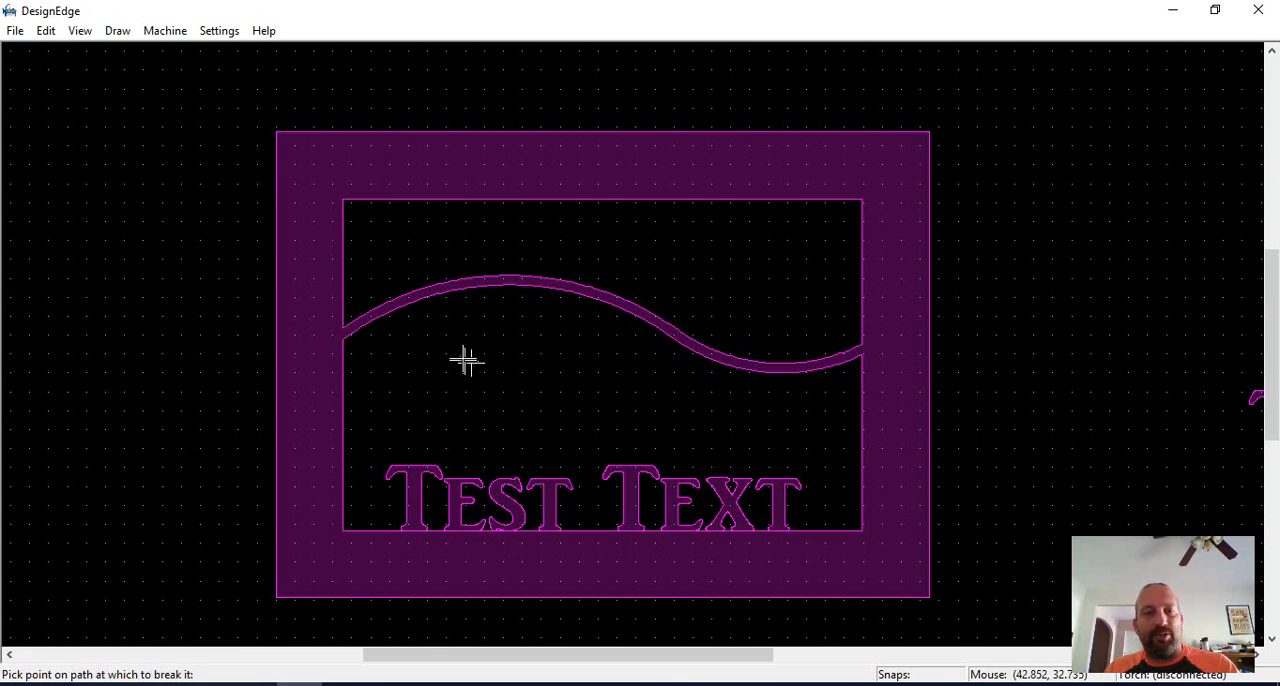
pyautogui.click(363, 315)
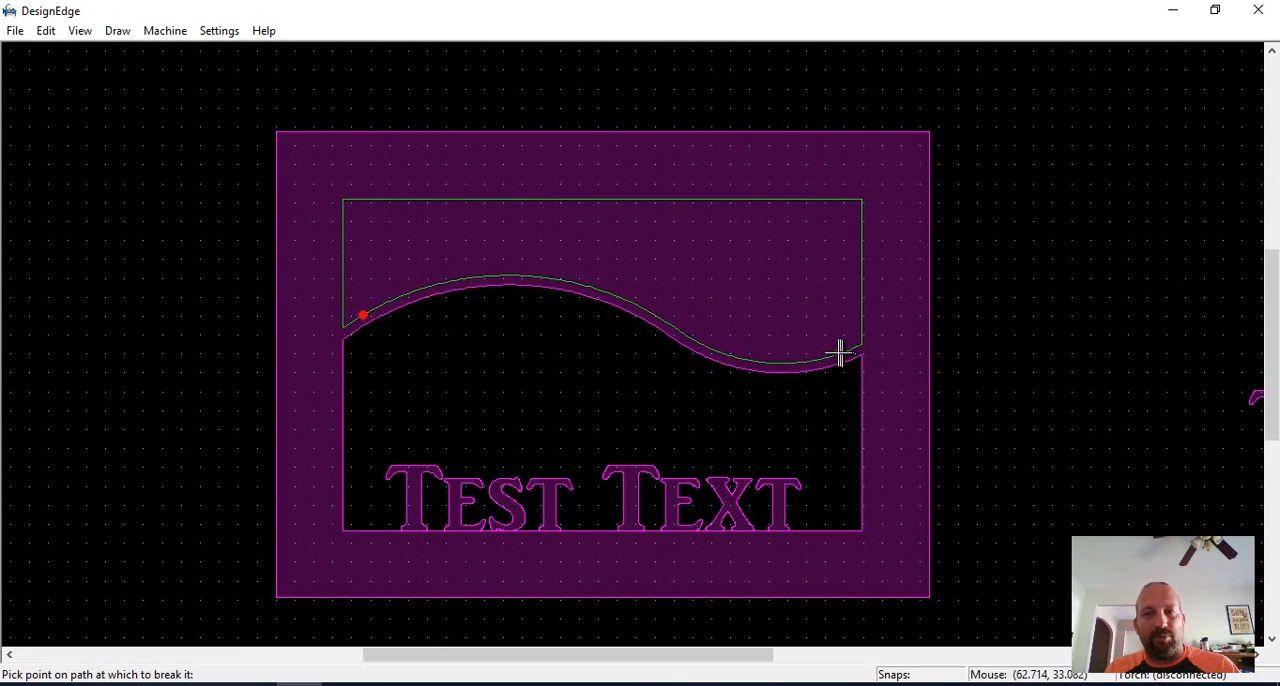
pyautogui.click(838, 353)
# Fit the copied lettering to the broken wavy edge using Center shapes with the fit centerline at 2% up from the bottom.
pyautogui.scroll(-1, 790, 354)
pyautogui.moveTo(1050, 333); pyautogui.dragTo(754, 424)
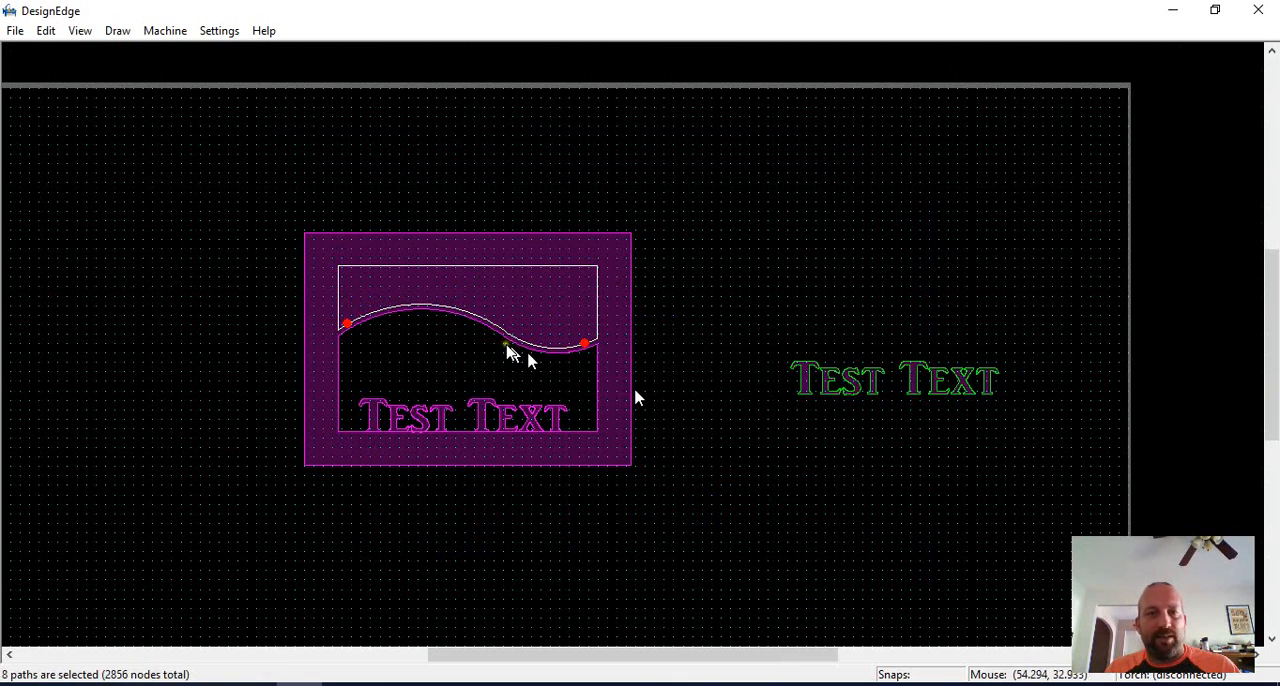
pyautogui.press('f')
pyautogui.click(496, 324)
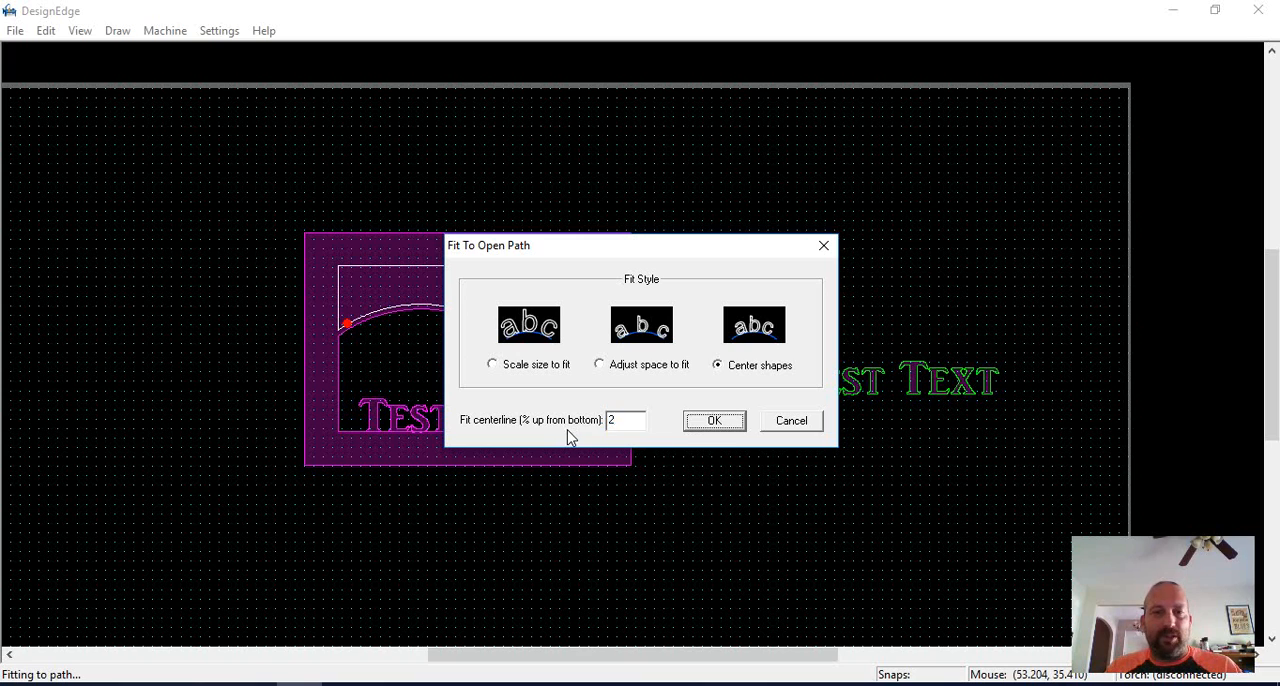
pyautogui.moveTo(608, 422); pyautogui.dragTo(676, 432)
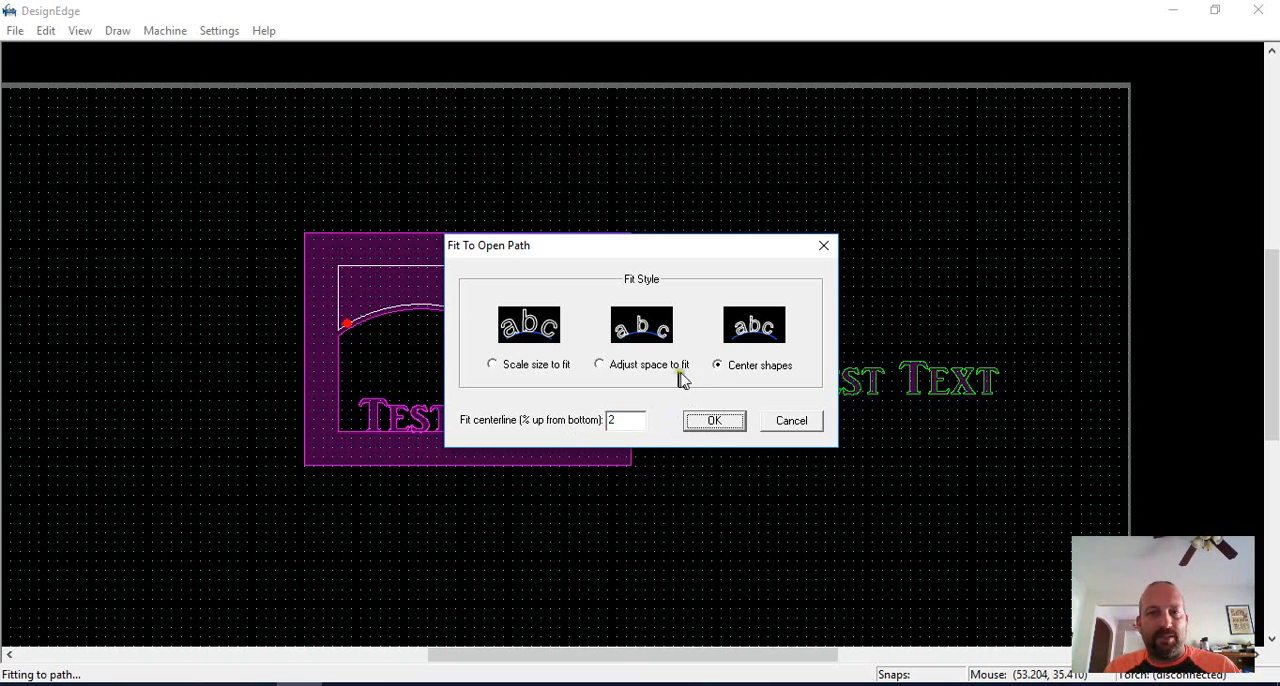
pyautogui.click(718, 421)
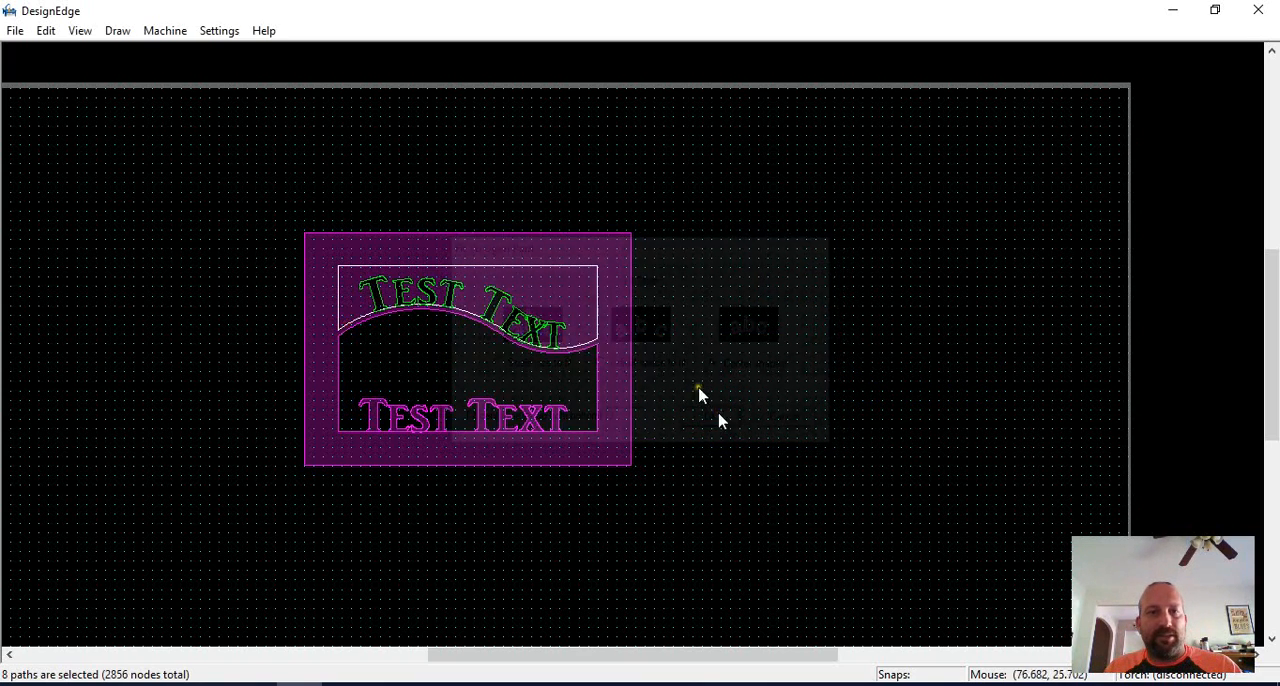
# Link the upper opening's broken outline back together with its wavy edge into a closed path.
pyautogui.scroll(5, 600, 354)
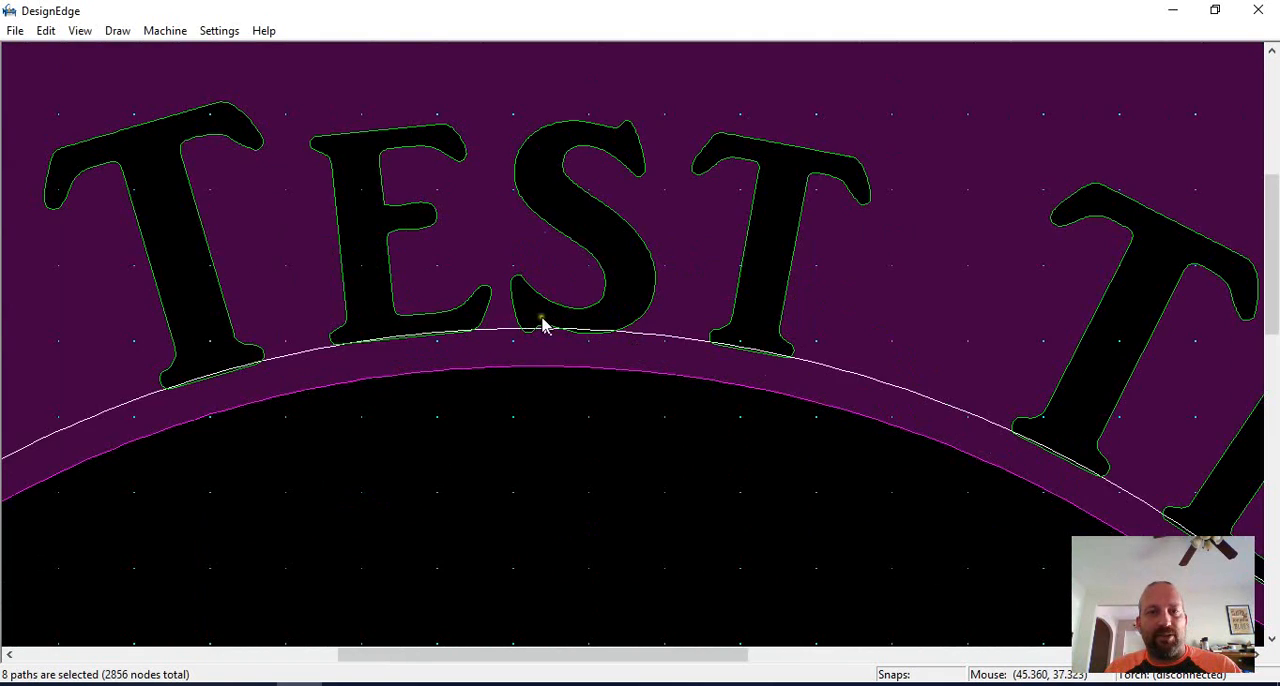
pyautogui.scroll(-4, 641, 352)
pyautogui.click(755, 253)
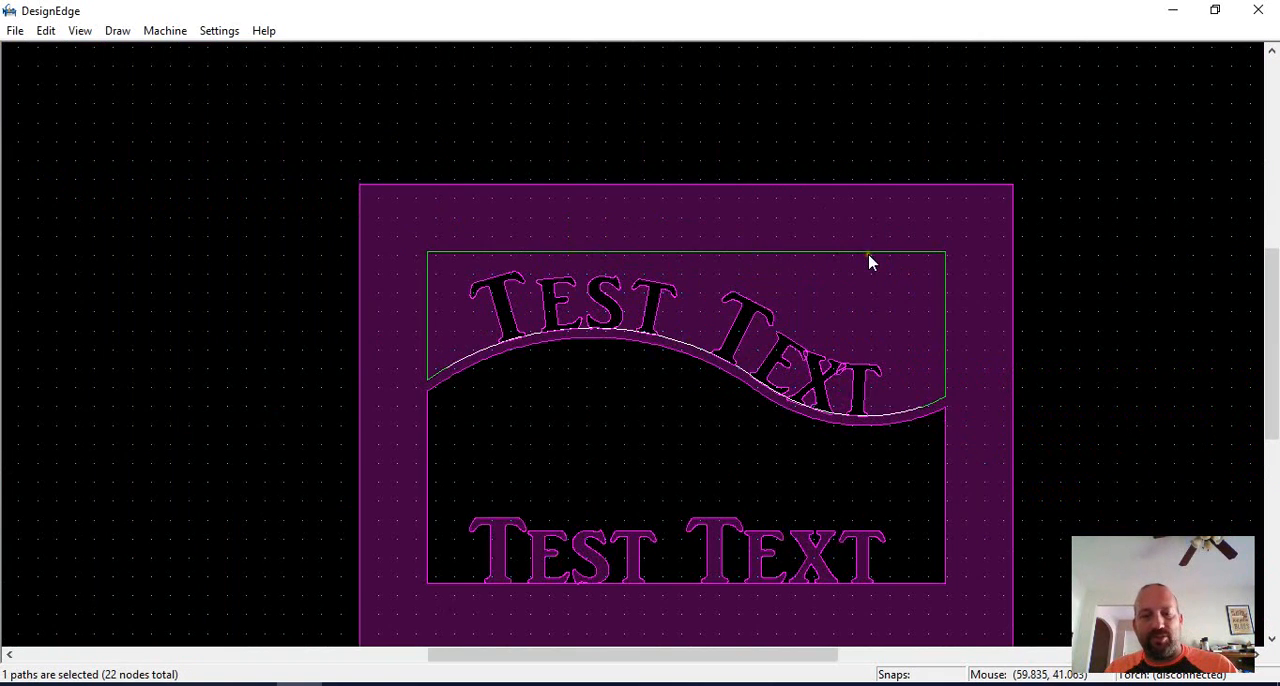
pyautogui.click(1146, 300)
pyautogui.scroll(-3, 634, 351)
pyautogui.scroll(3, 634, 352)
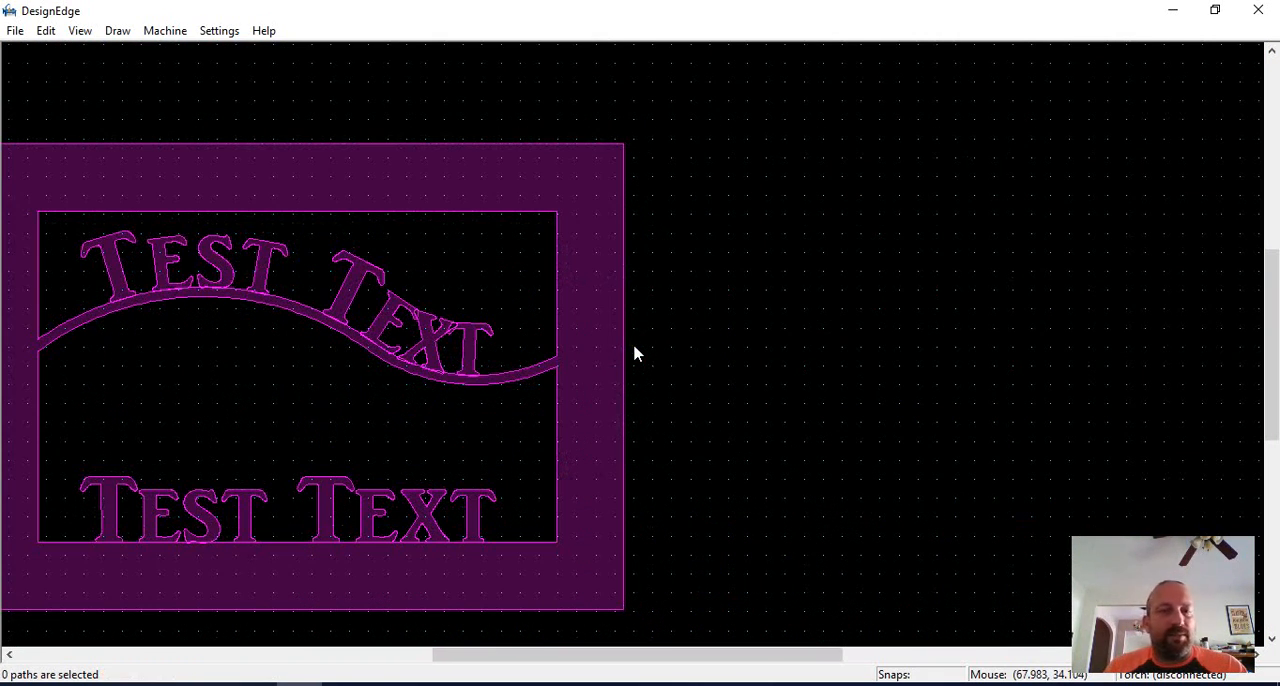
# Try to combine the curved lettering with the upper opening's outline, and undo the result.
pyautogui.scroll(-1, 702, 318)
pyautogui.scroll(1, 546, 340)
pyautogui.scroll(-1, 434, 425)
pyautogui.moveTo(683, 213); pyautogui.dragTo(248, 436)
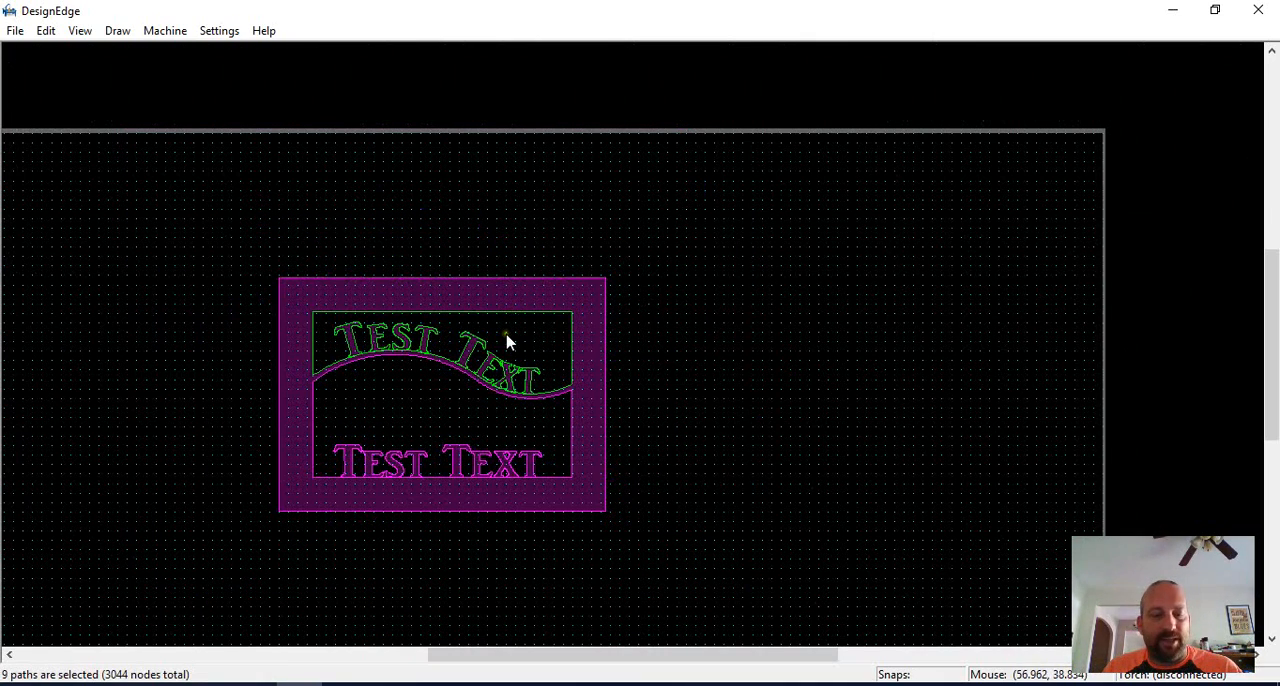
pyautogui.press('Delete')
pyautogui.scroll(1, 632, 350)
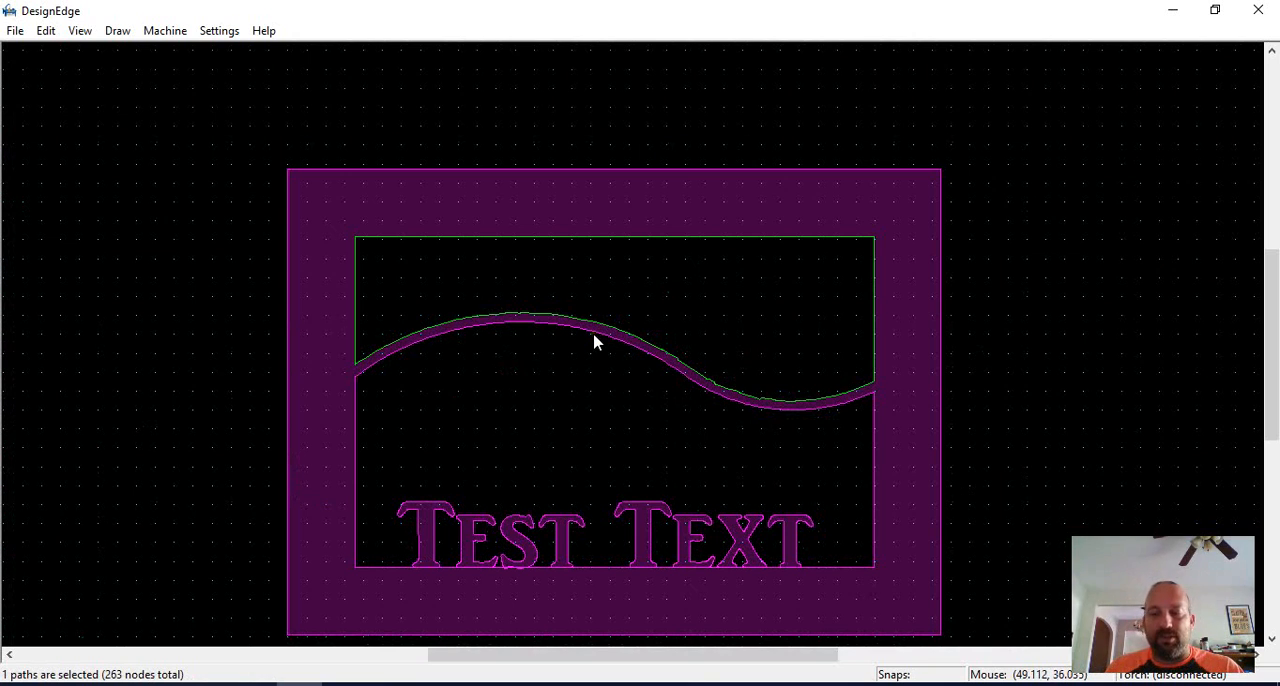
pyautogui.hotkey('ctrl', 'z')
# Add the outer frame and the lower opening to the selected curved lettering and upper opening, and combine them all.
pyautogui.scroll(1, 529, 306)
pyautogui.scroll(1, 557, 357)
pyautogui.scroll(-2, 700, 250)
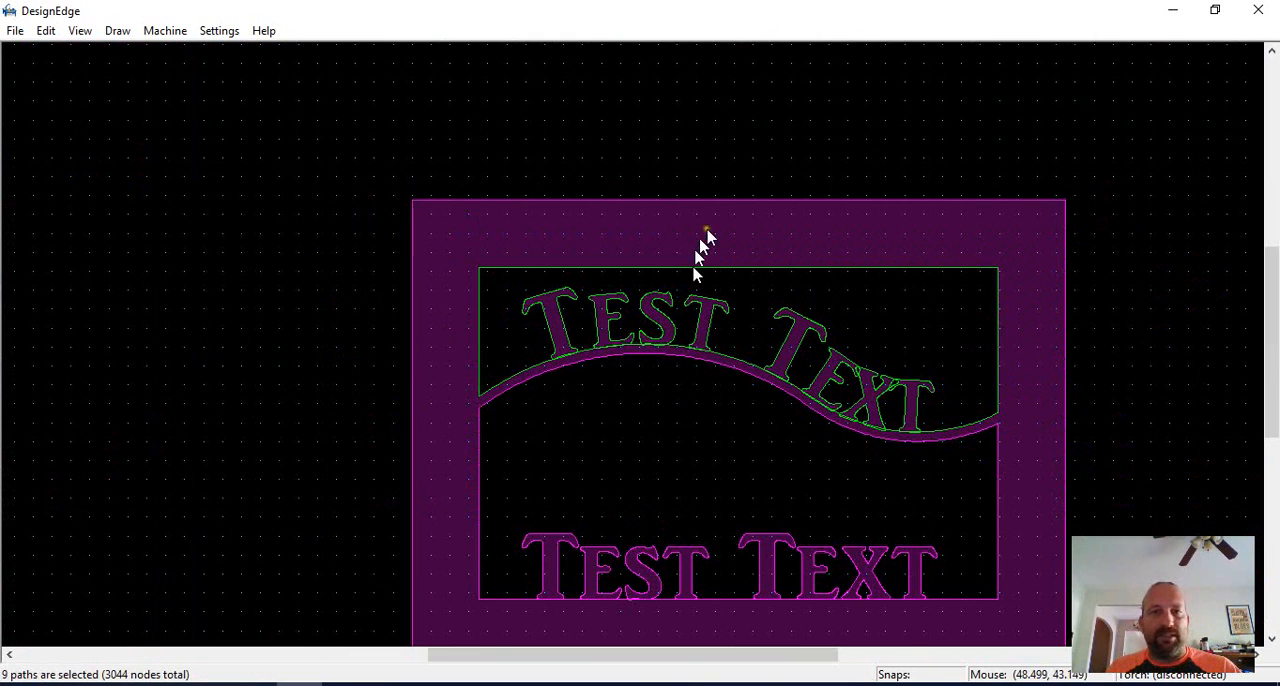
pyautogui.keyDown('shift'); pyautogui.click(712, 201); pyautogui.keyUp('shift')
pyautogui.keyDown('shift'); pyautogui.click(711, 368); pyautogui.keyUp('shift')
pyautogui.press('Delete')
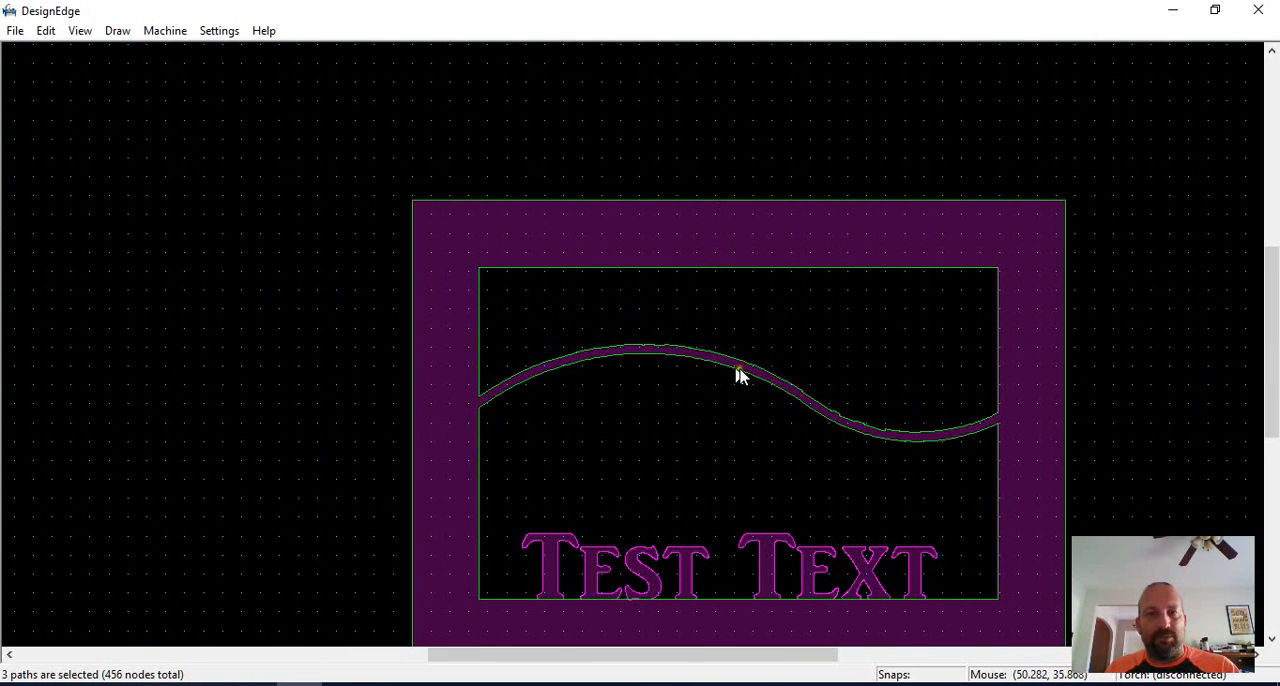
# Undo the last combine of the curved lettering with the frame and openings, leaving no paths selected.
pyautogui.hotkey('ctrl', 'z')
pyautogui.scroll(-2, 749, 374)
pyautogui.click(826, 380)
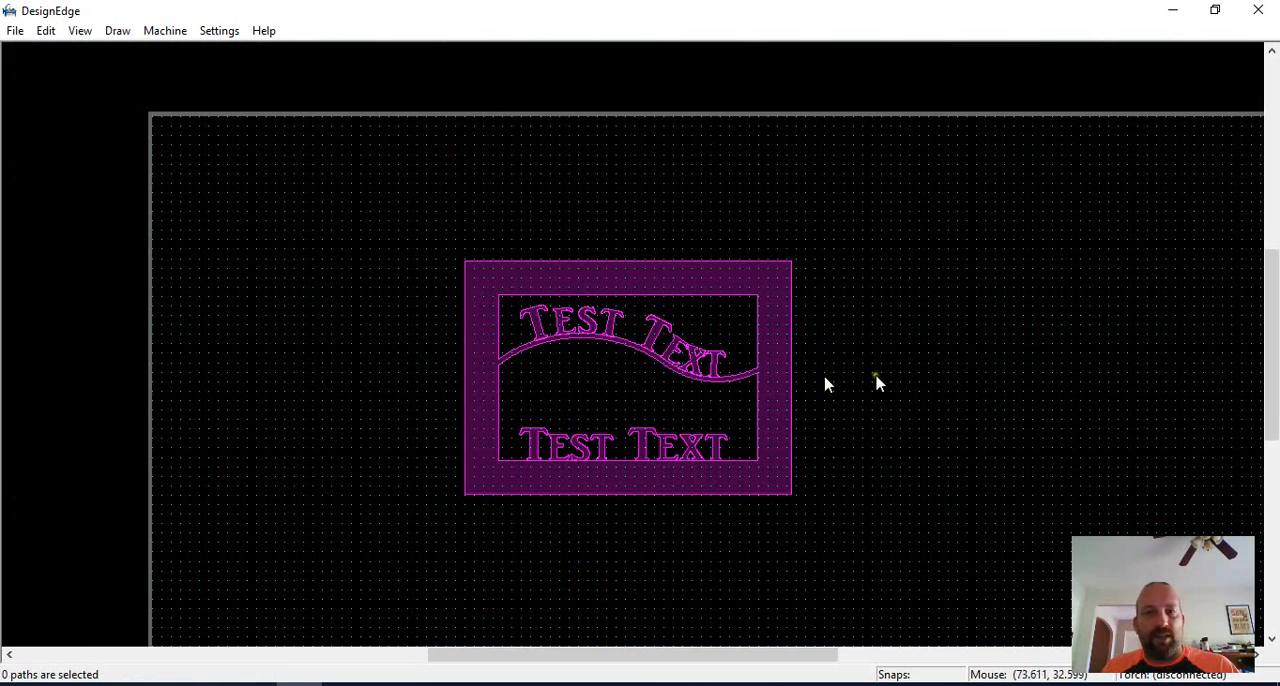
pyautogui.scroll(2, 826, 380)
pyautogui.scroll(-2, 603, 359)
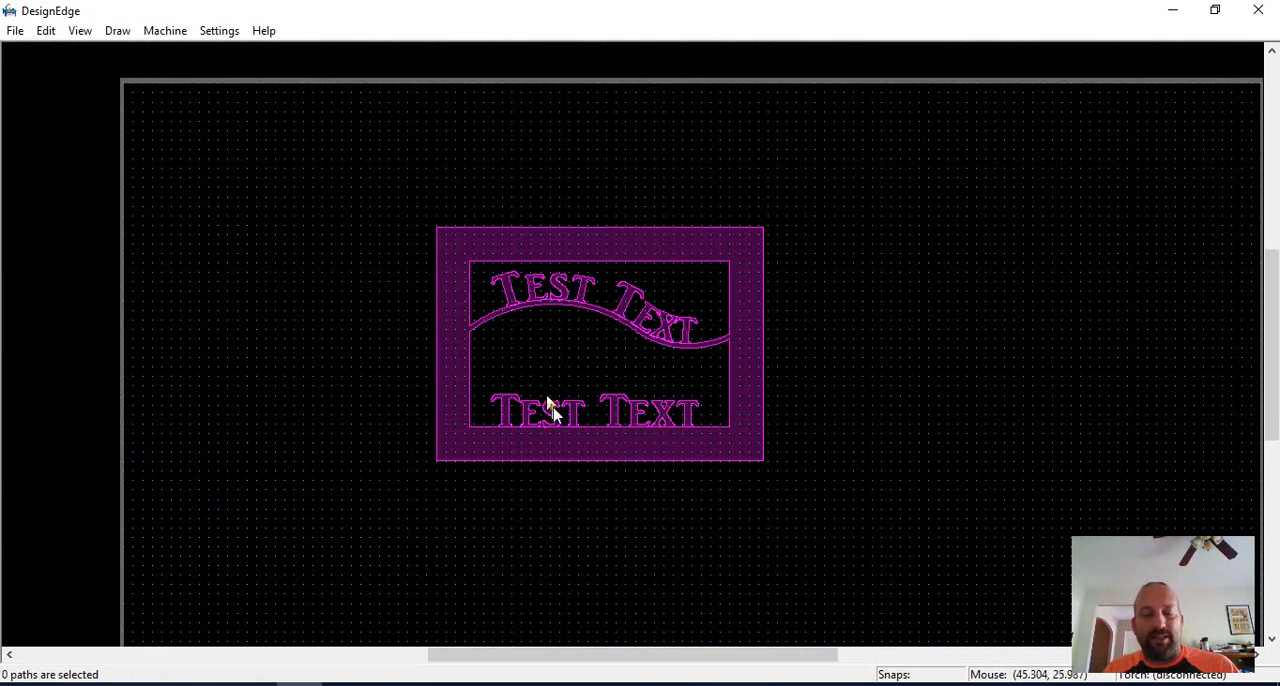
# Break the upper opening's wavy edge and the lower opening's straight bottom edge just outside both ends of their lettering.
pyautogui.press('b')
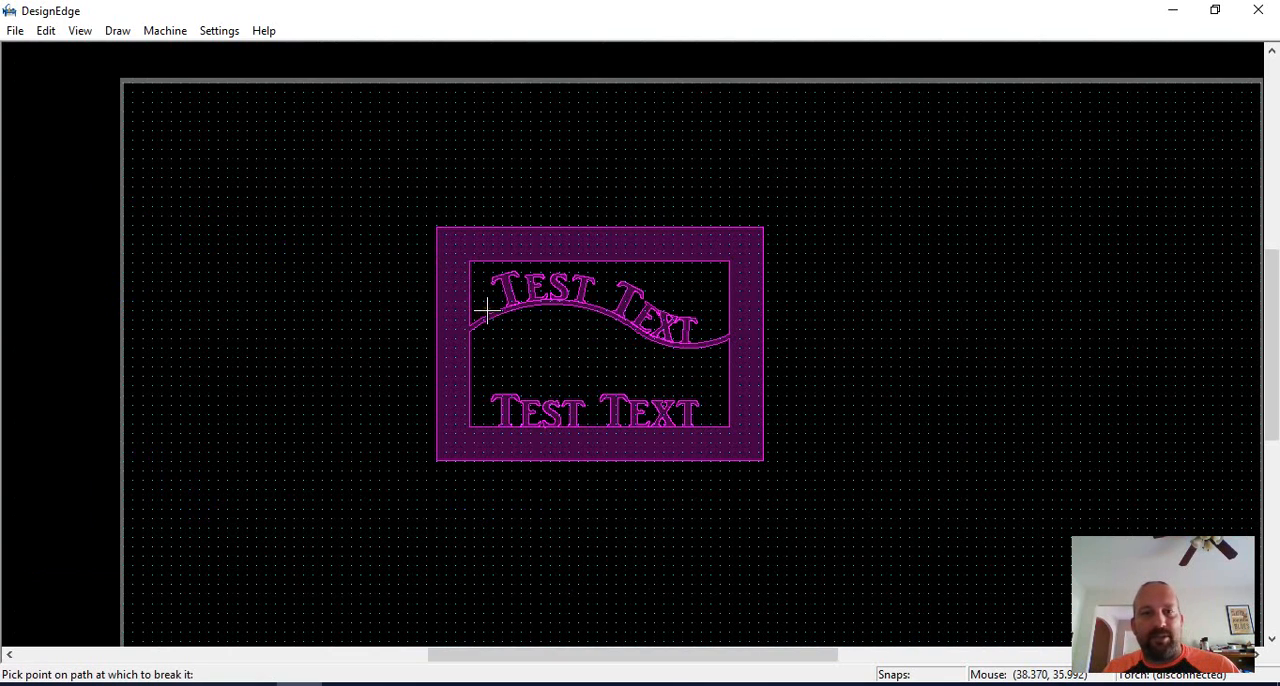
pyautogui.click(489, 313)
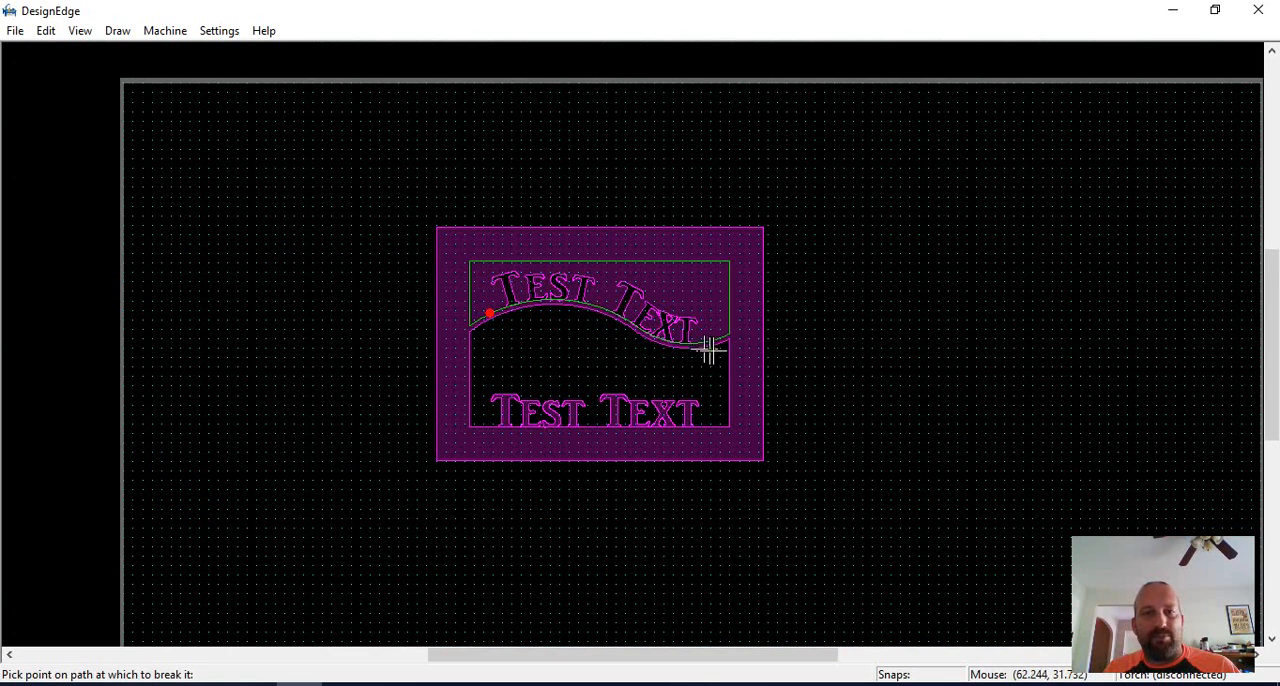
pyautogui.click(708, 341)
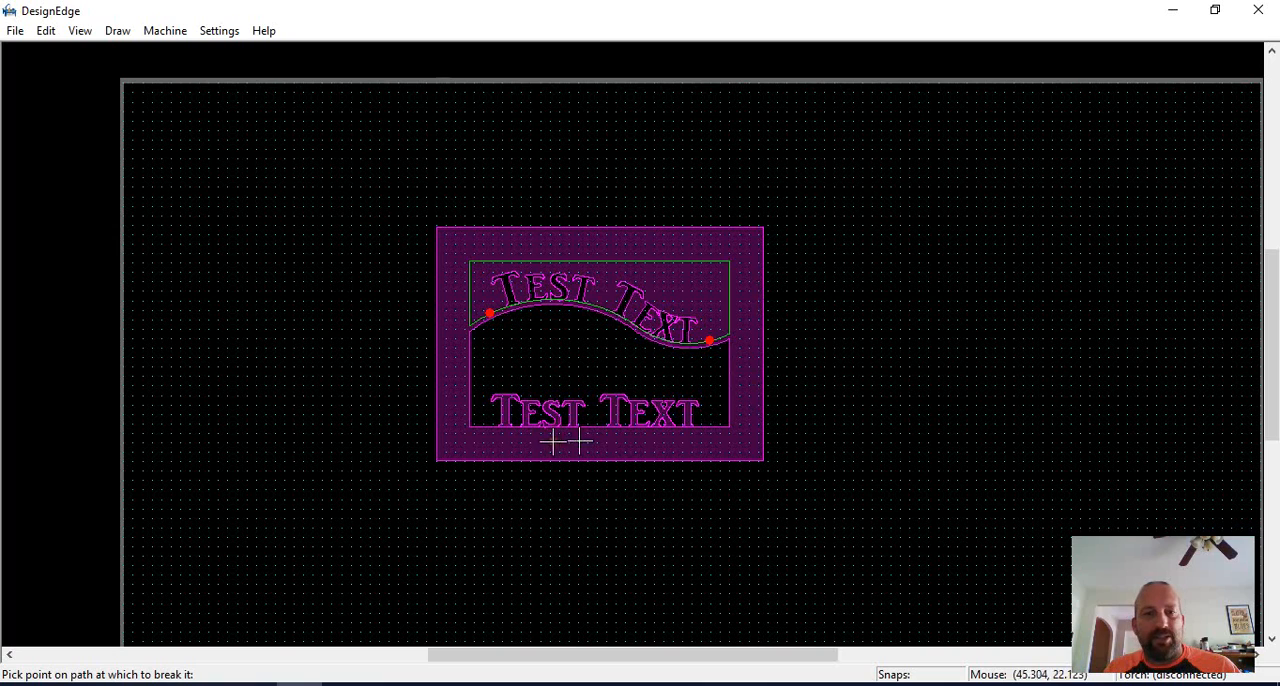
pyautogui.click(488, 427)
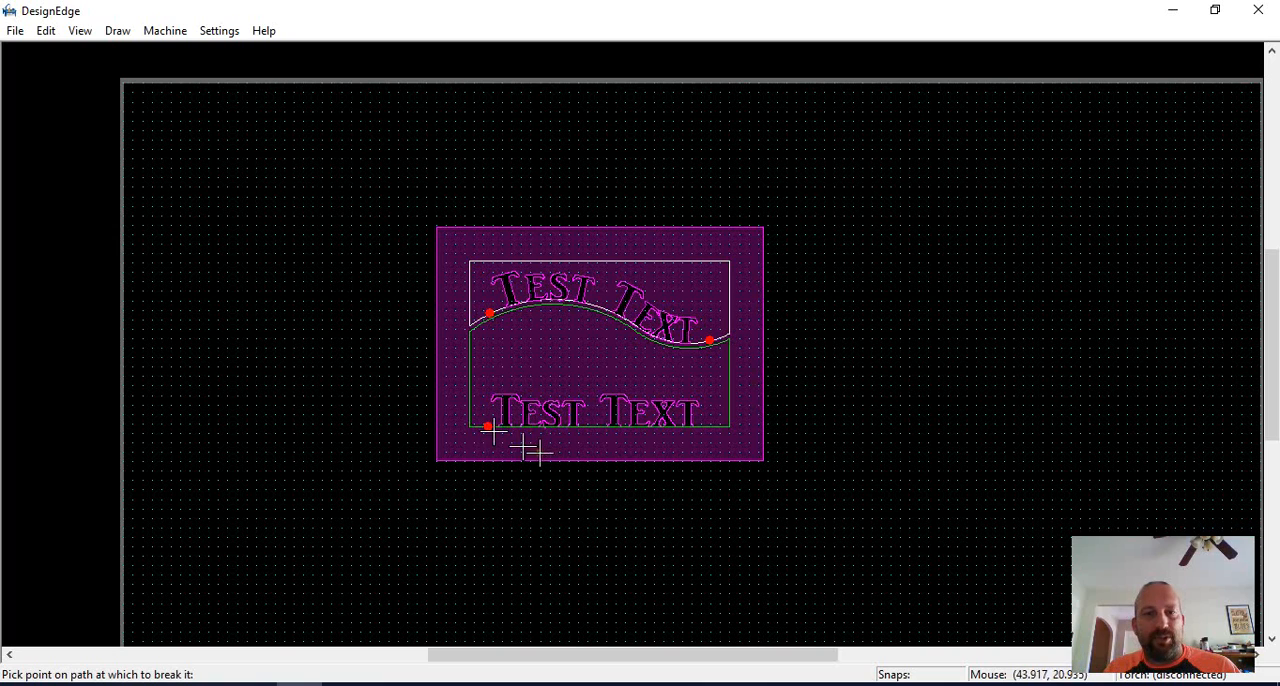
pyautogui.click(707, 427)
pyautogui.press('Escape')
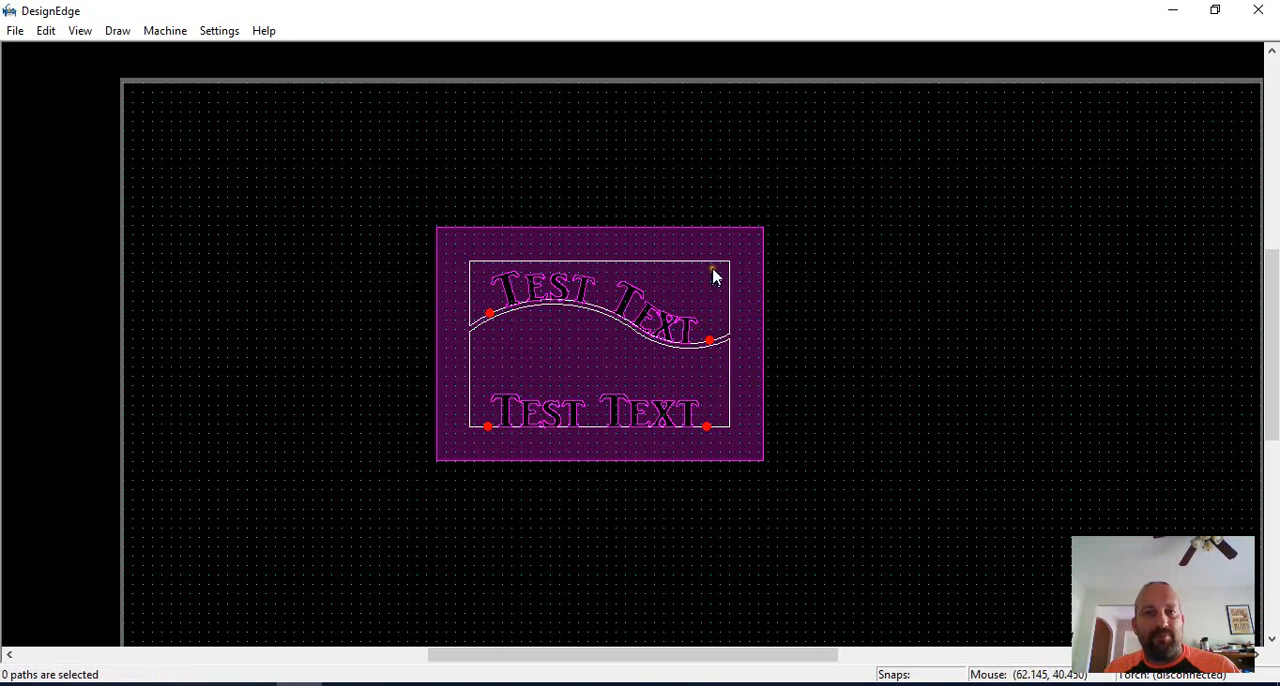
# Move the curved lettering and its broken-off wavy edge segment out of the frame into the empty area beside it.
pyautogui.moveTo(733, 180)
pyautogui.mouseDown()
pyautogui.moveTo(565, 373)
pyautogui.moveTo(488, 372)
pyautogui.mouseUp()
pyautogui.scroll(2, 509, 330)
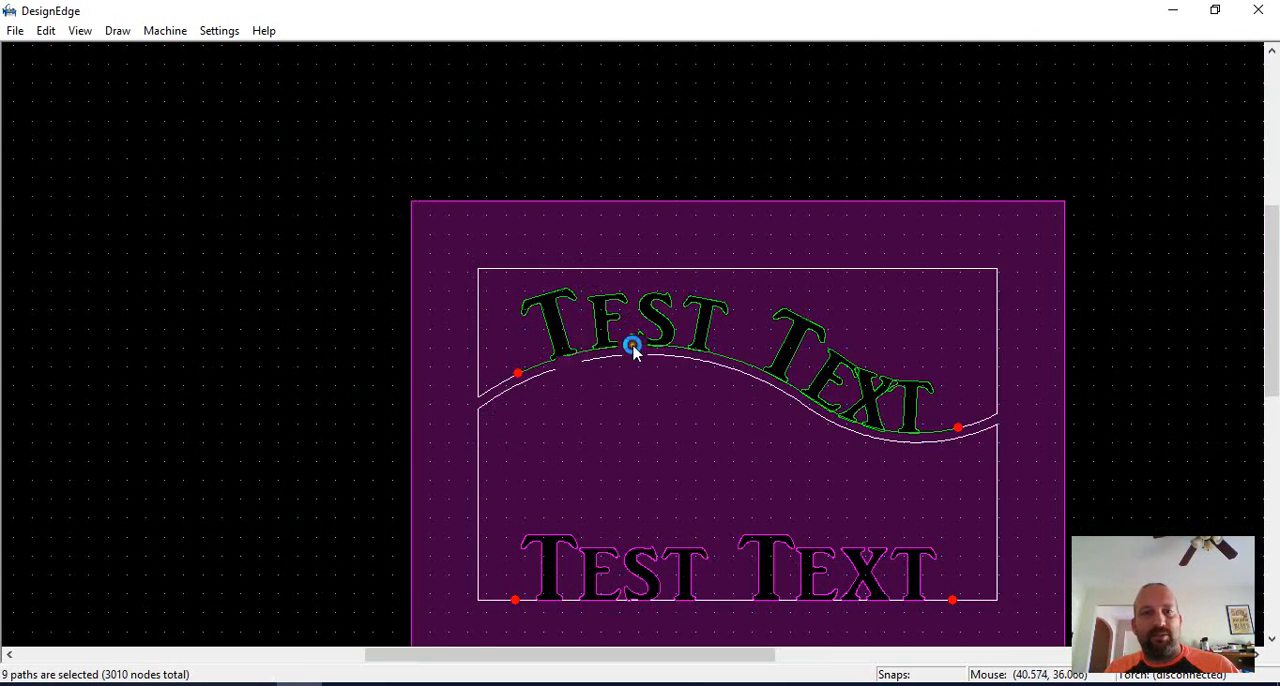
pyautogui.scroll(2, 632, 350)
pyautogui.scroll(-4, 634, 349)
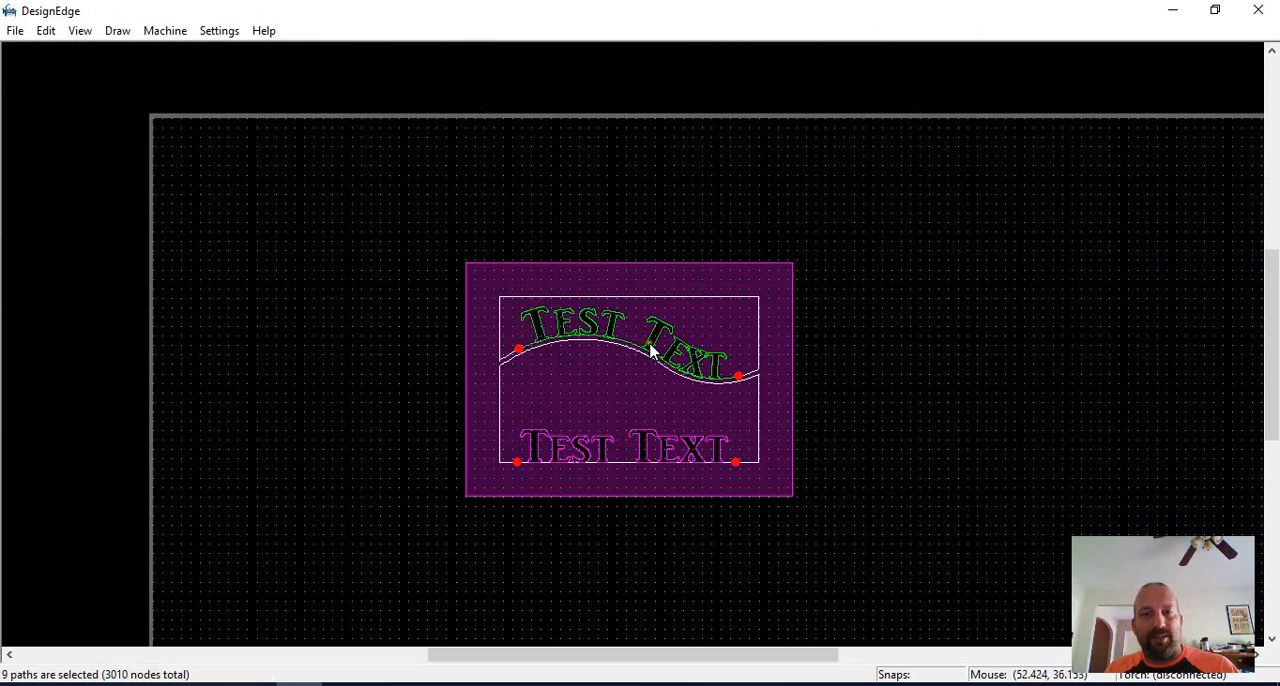
pyautogui.moveTo(650, 348); pyautogui.dragTo(1105, 315)
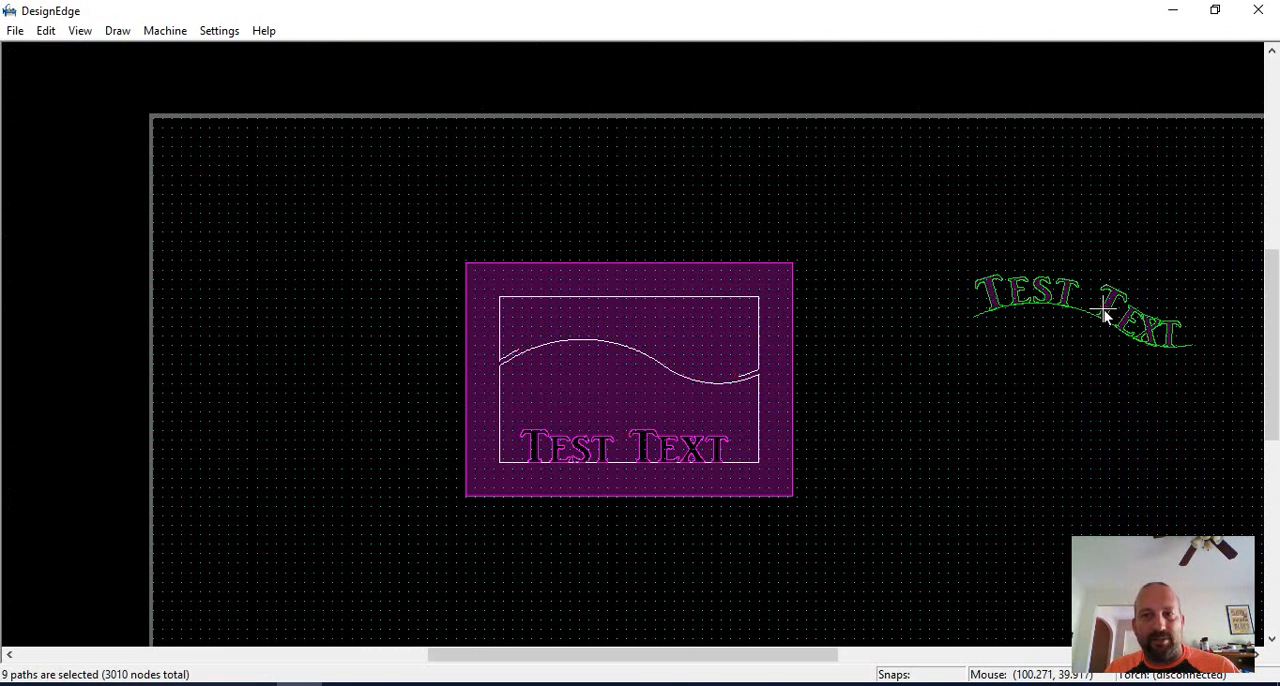
# Move the straight lettering and its baseline segment out of the frame, placing them clear of the curved lettering.
pyautogui.moveTo(740, 420); pyautogui.dragTo(514, 491)
pyautogui.moveTo(605, 455); pyautogui.dragTo(687, 359)
pyautogui.scroll(-2, 760, 480)
pyautogui.click(712, 280)
pyautogui.scroll(2, 712, 280)
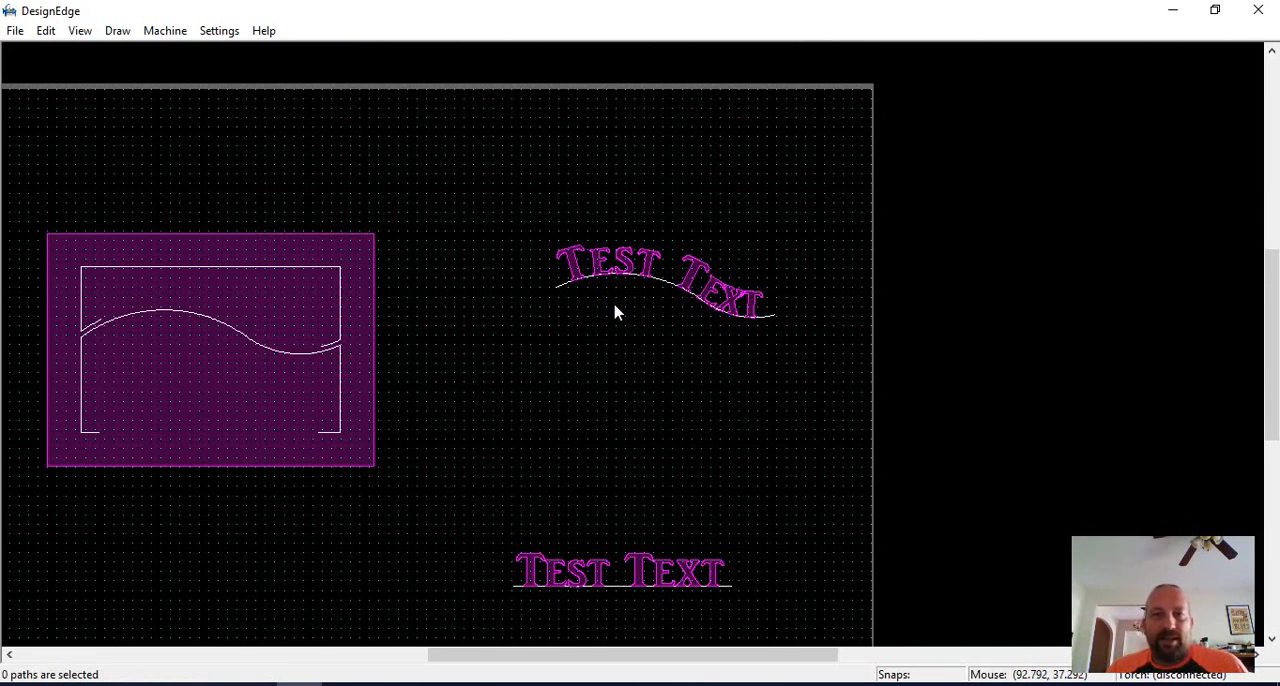
pyautogui.moveTo(814, 237); pyautogui.dragTo(536, 373)
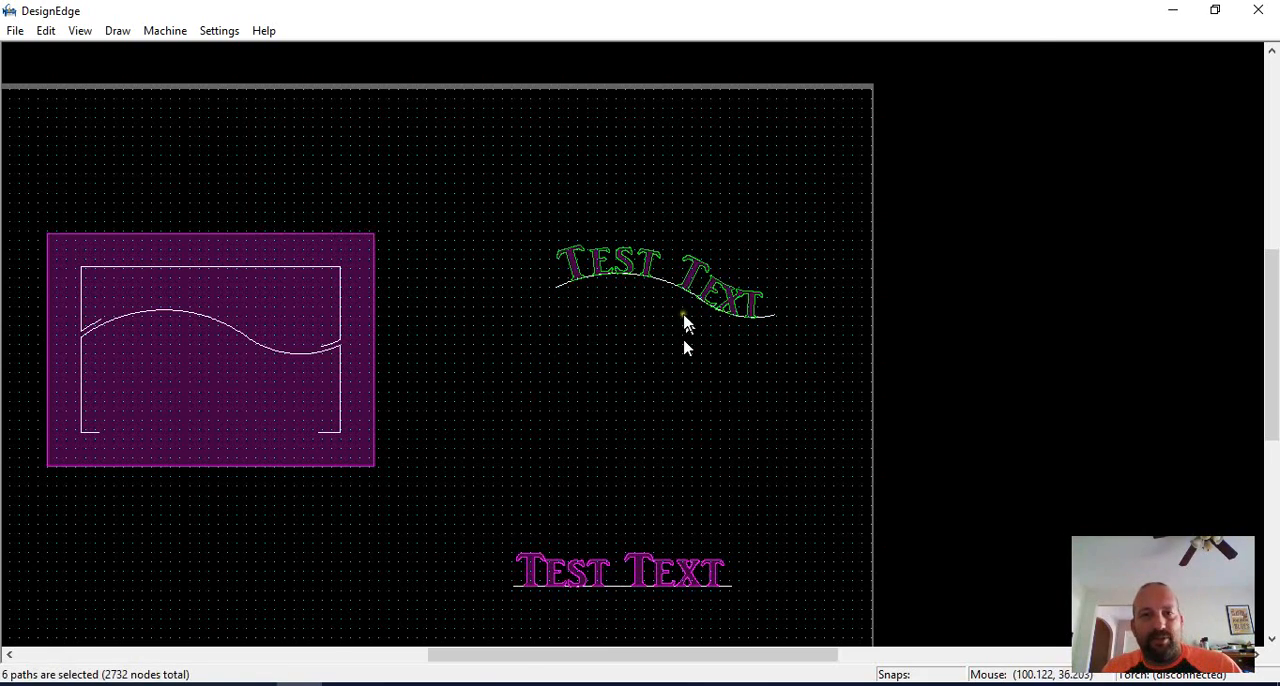
pyautogui.scroll(5, 632, 352)
pyautogui.click(634, 350)
pyautogui.scroll(-5, 600, 320)
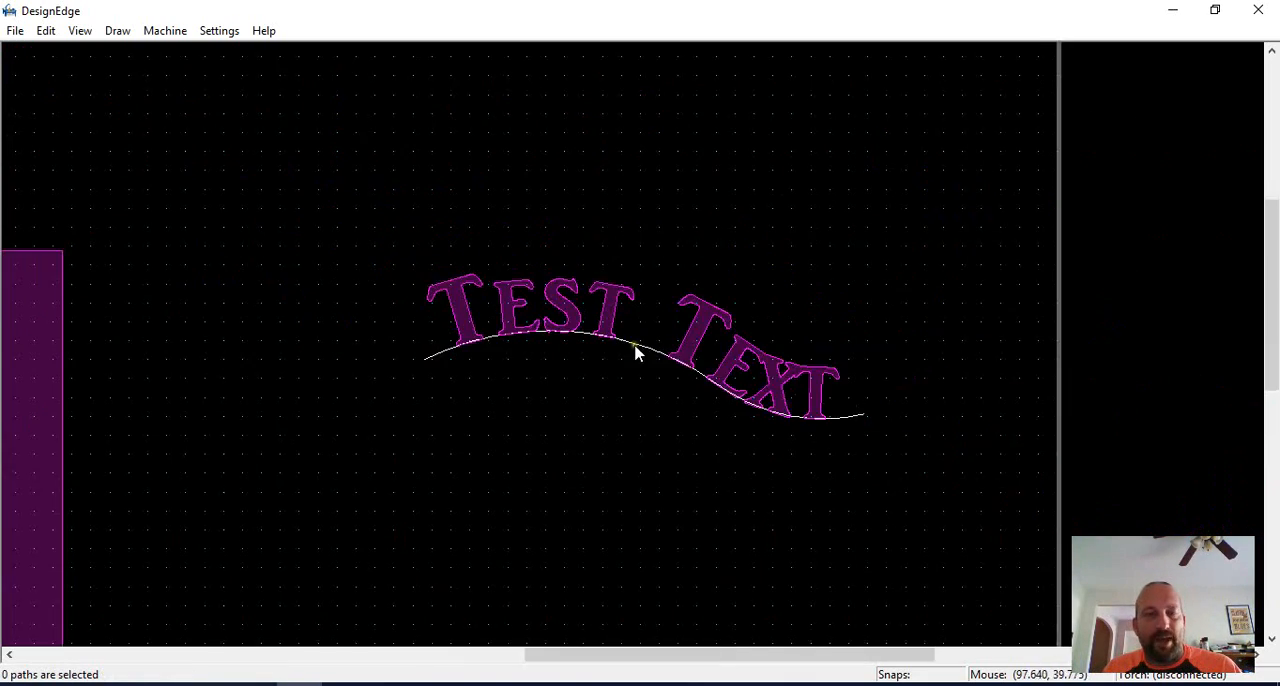
pyautogui.moveTo(768, 256); pyautogui.dragTo(525, 398)
pyautogui.click(553, 372)
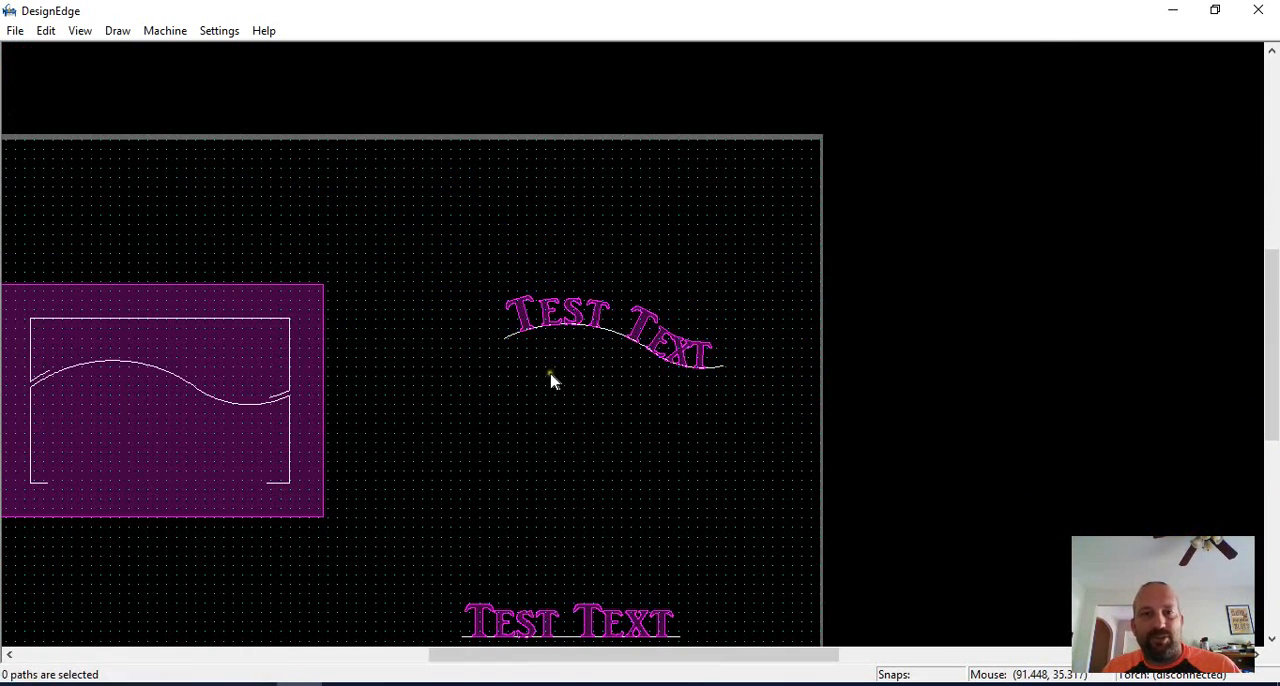
# Draw a two-segment V-shaped line below the curved lettering, joining both ends of its wavy segment into a closed shape.
pyautogui.scroll(2, 551, 374)
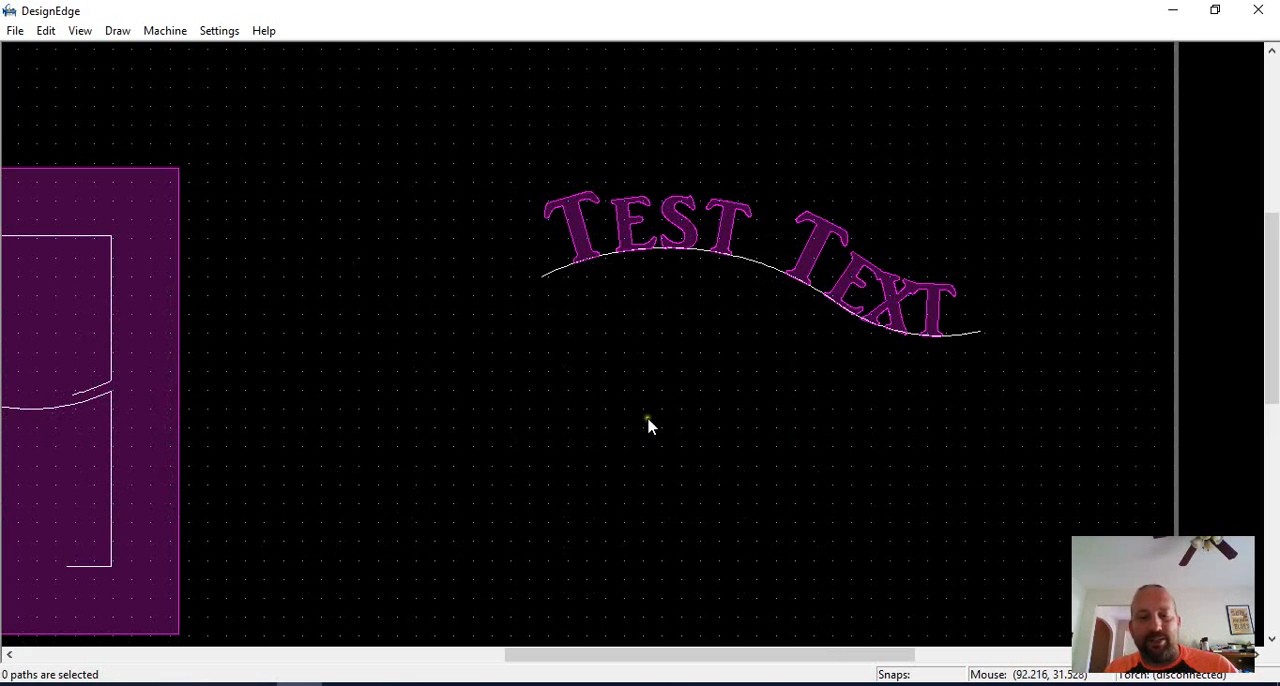
pyautogui.press('l')
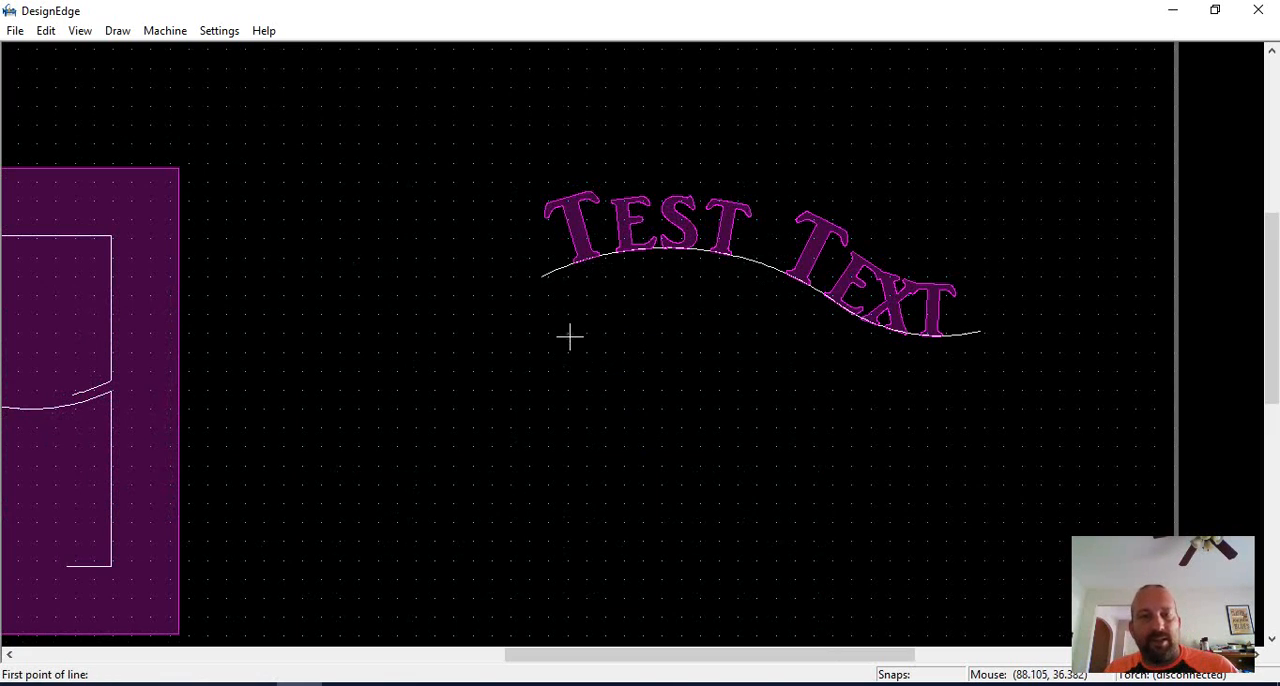
pyautogui.click(560, 284)
pyautogui.click(810, 428)
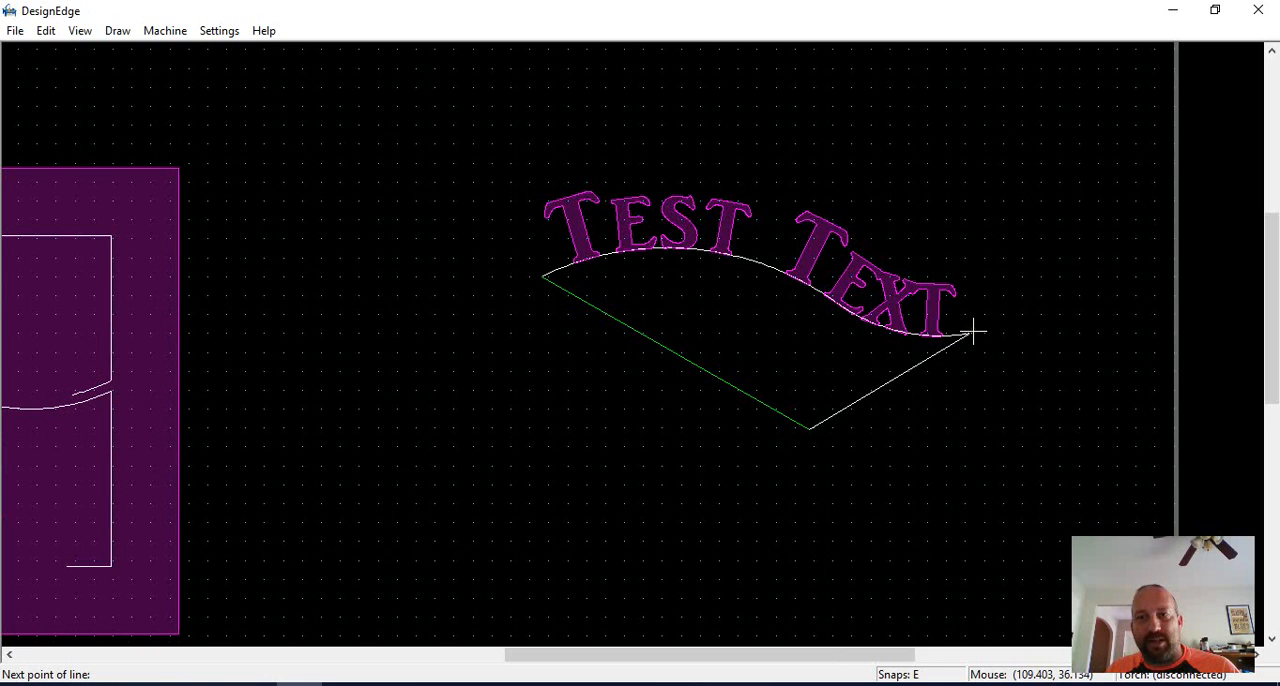
pyautogui.click(974, 333)
pyautogui.rightClick(1001, 442)
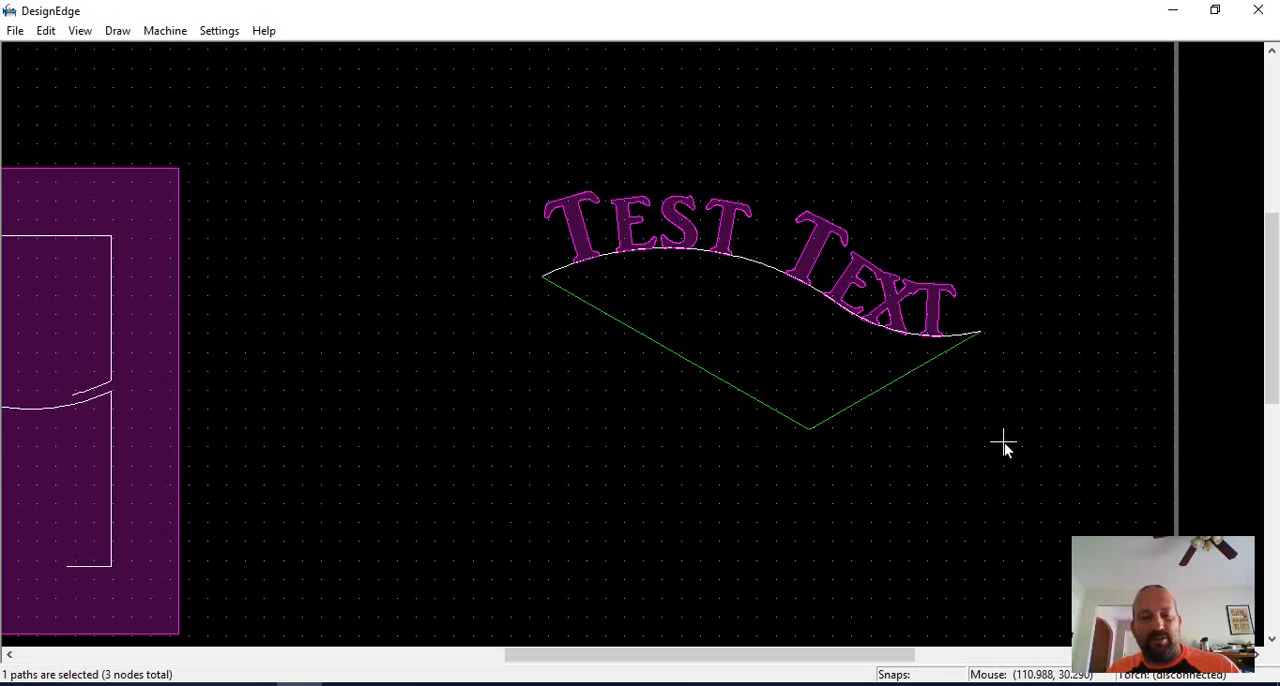
pyautogui.click(1006, 479)
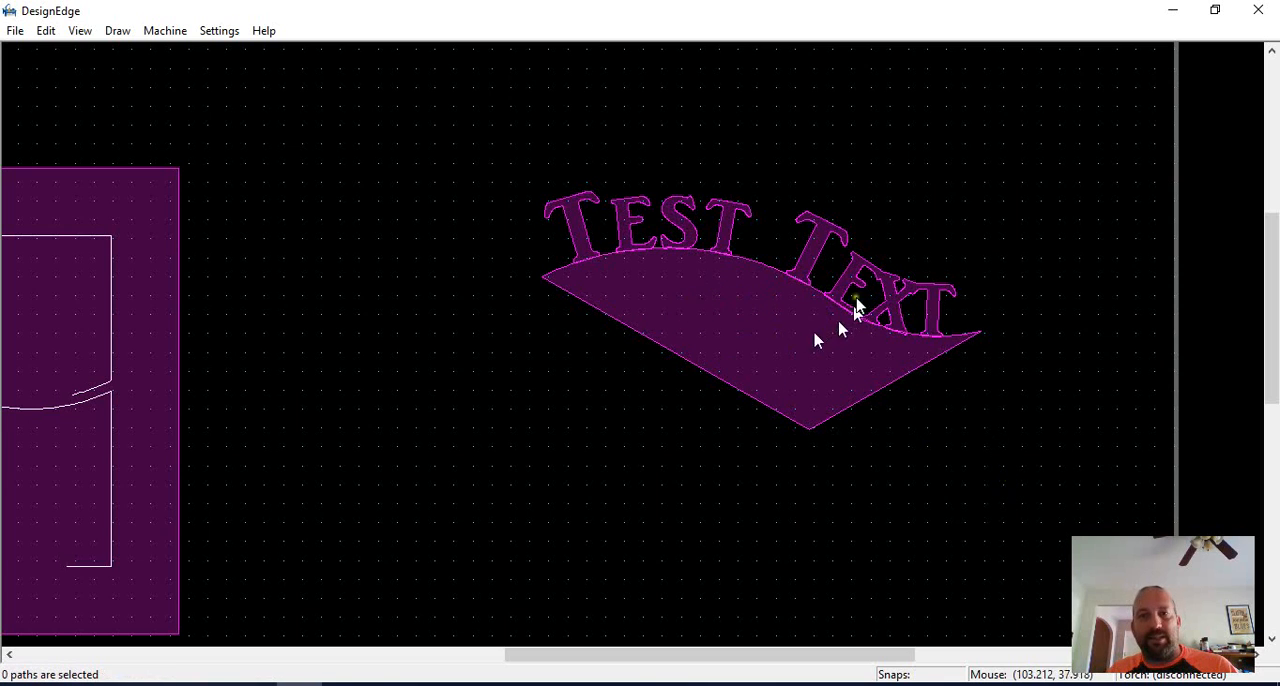
# Draw a downward-bulging arc between both ends of the straight lettering's baseline to form a closed shape.
pyautogui.scroll(-1, 768, 481)
pyautogui.scroll(1, 553, 537)
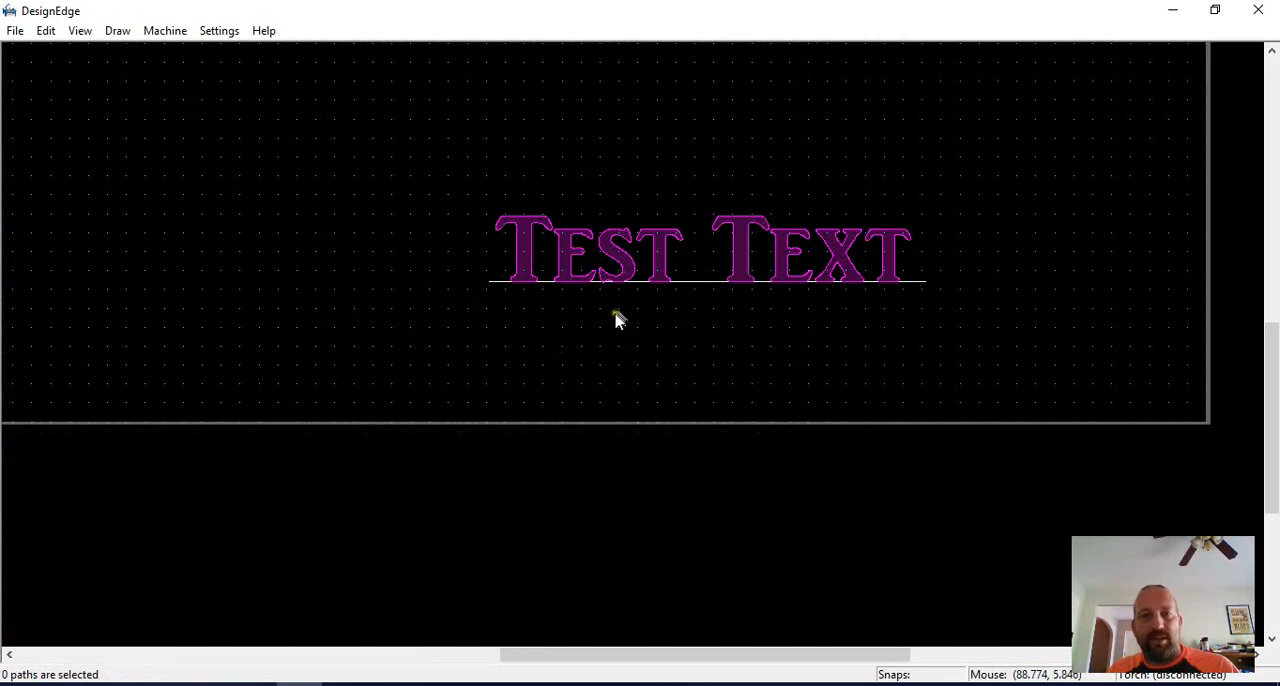
pyautogui.press('a')
pyautogui.click(490, 282)
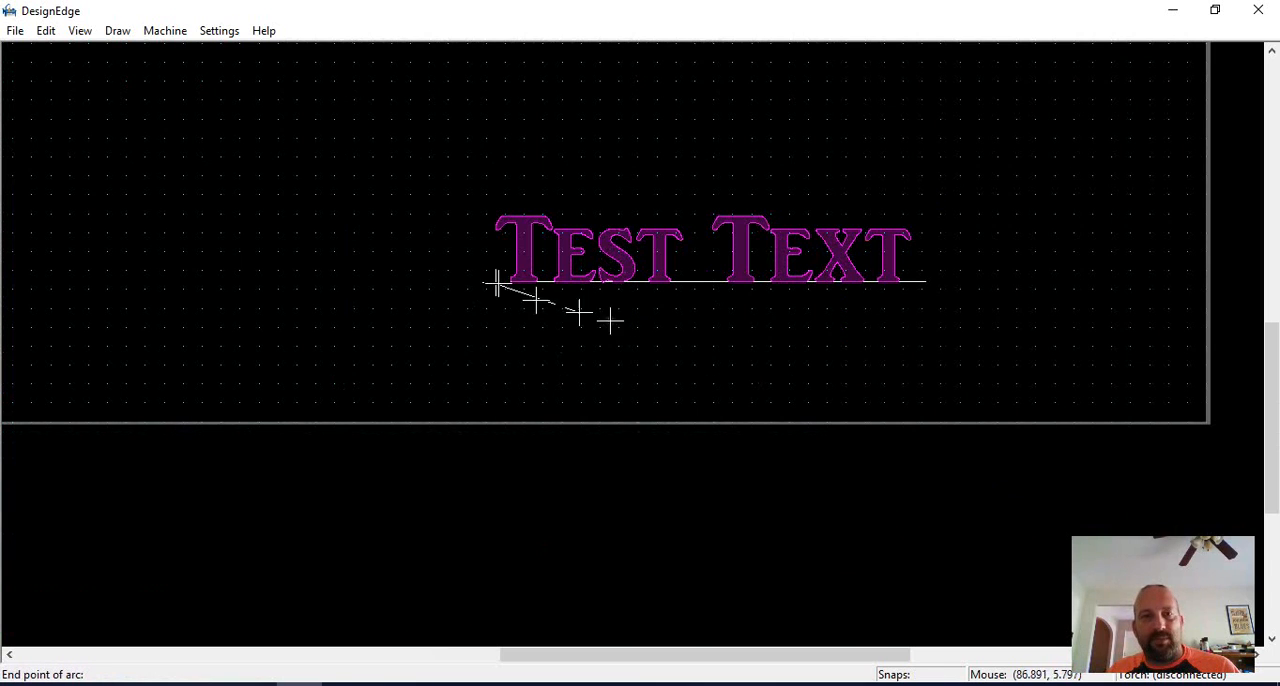
pyautogui.click(926, 282)
pyautogui.click(783, 362)
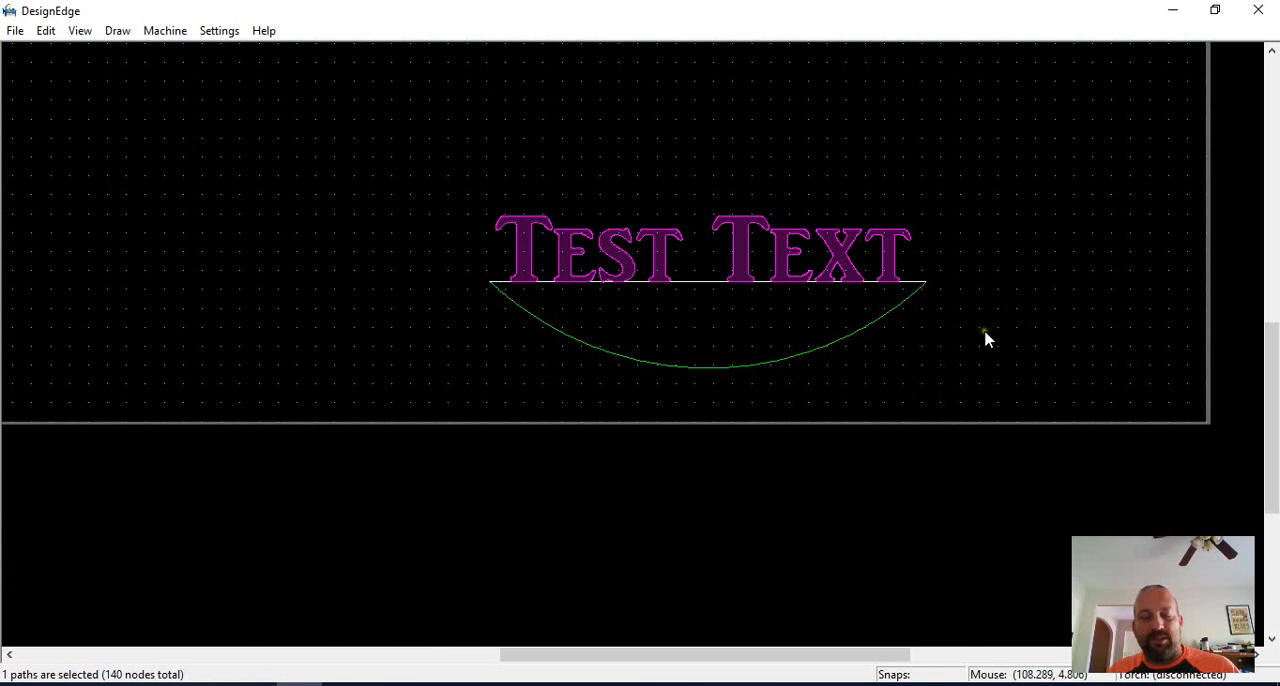
pyautogui.click(1025, 282)
# Union the curved lettering with the closed V-shaped area beneath it.
pyautogui.scroll(-1, 902, 298)
pyautogui.scroll(1, 530, 352)
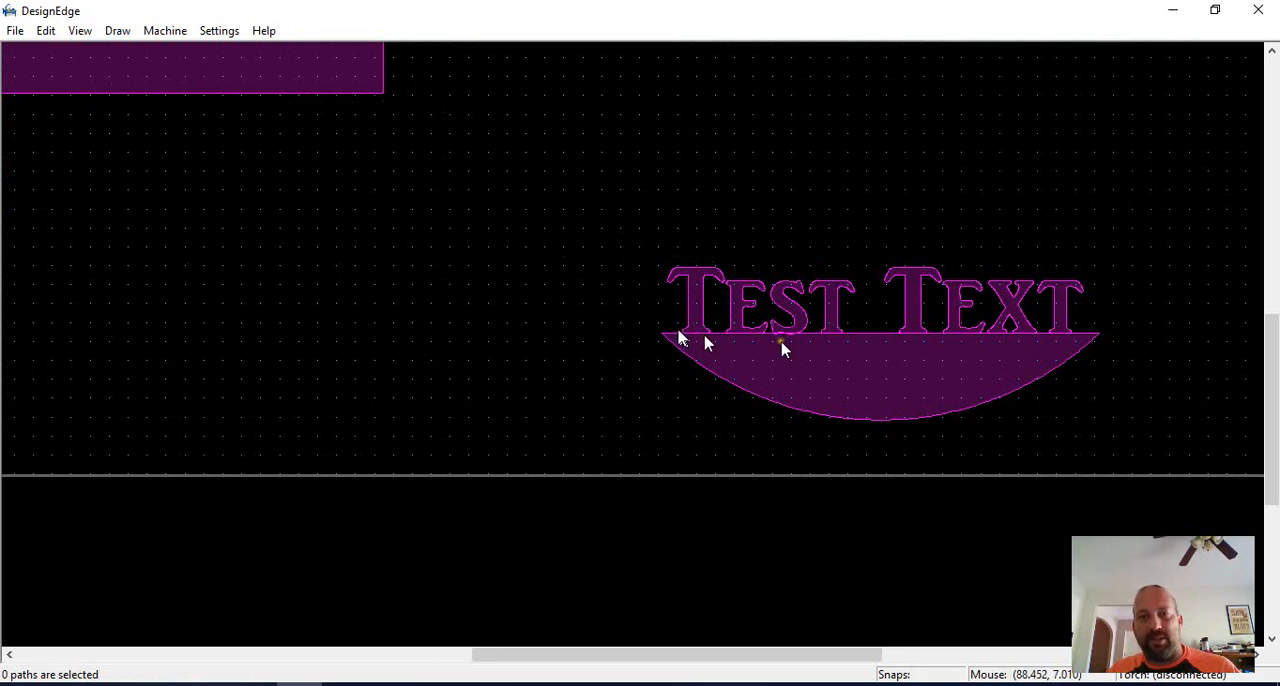
pyautogui.scroll(-1, 879, 330)
pyautogui.scroll(-1, 668, 326)
pyautogui.scroll(1, 628, 195)
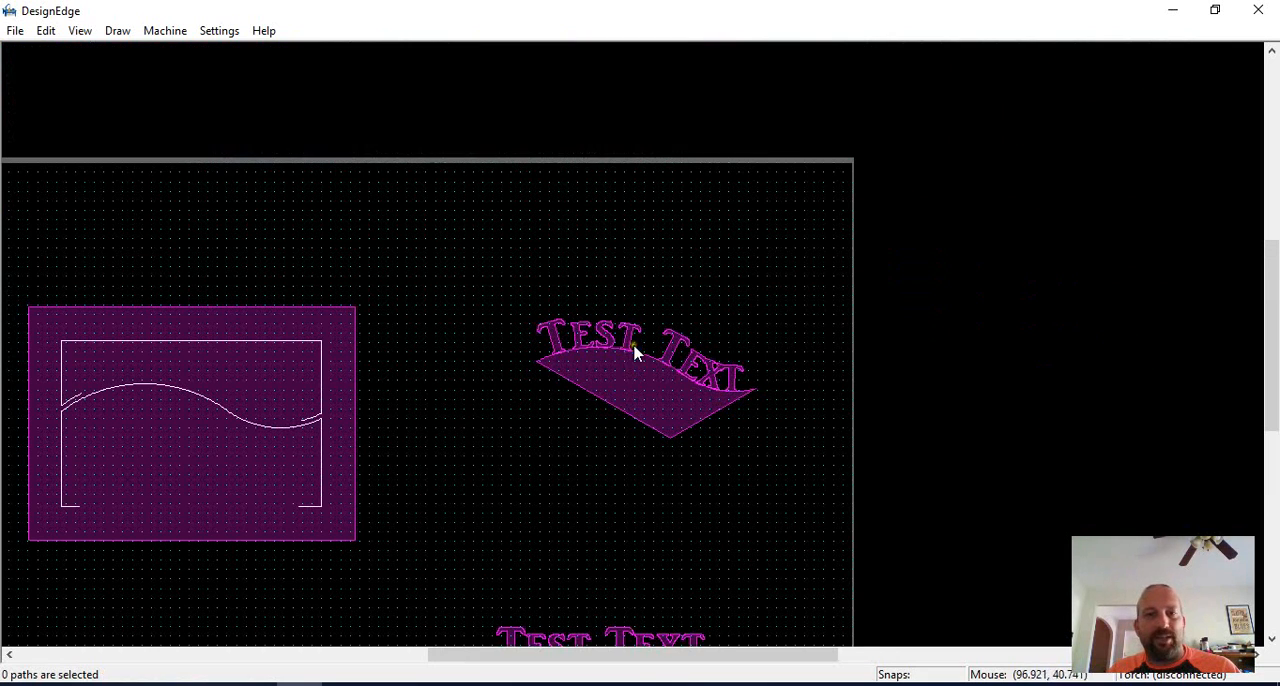
pyautogui.moveTo(814, 245); pyautogui.dragTo(497, 492)
pyautogui.scroll(1, 640, 338)
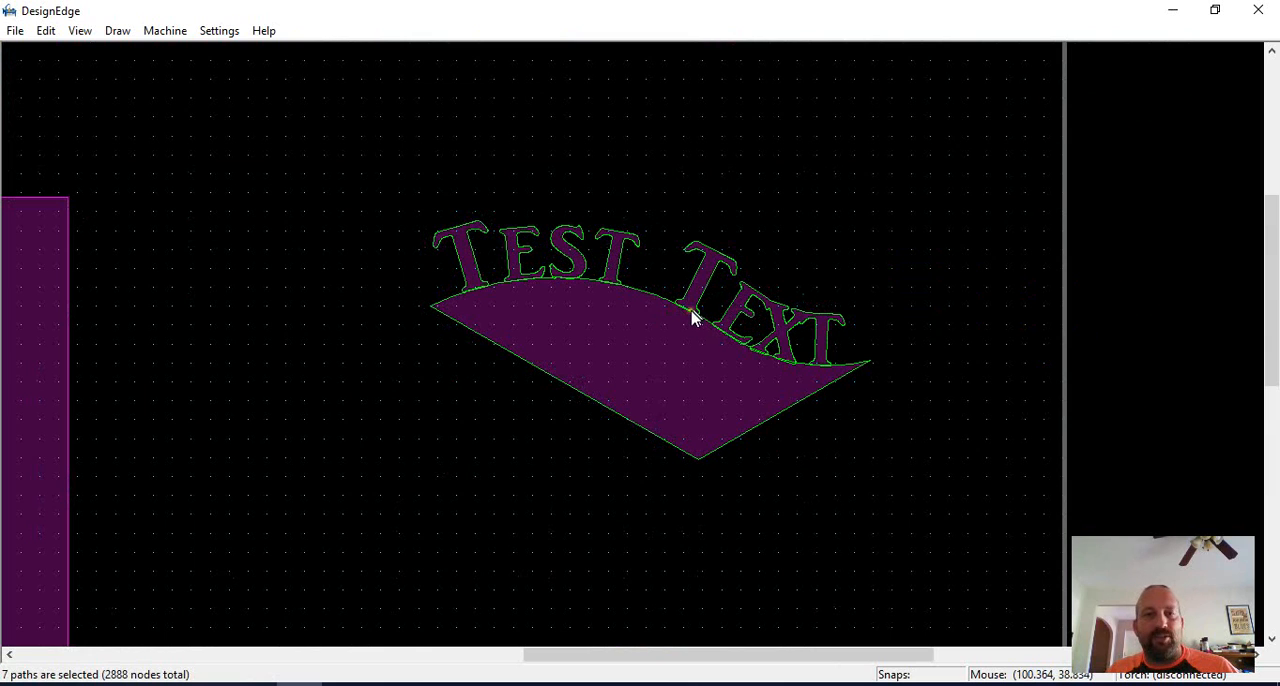
pyautogui.press('u')
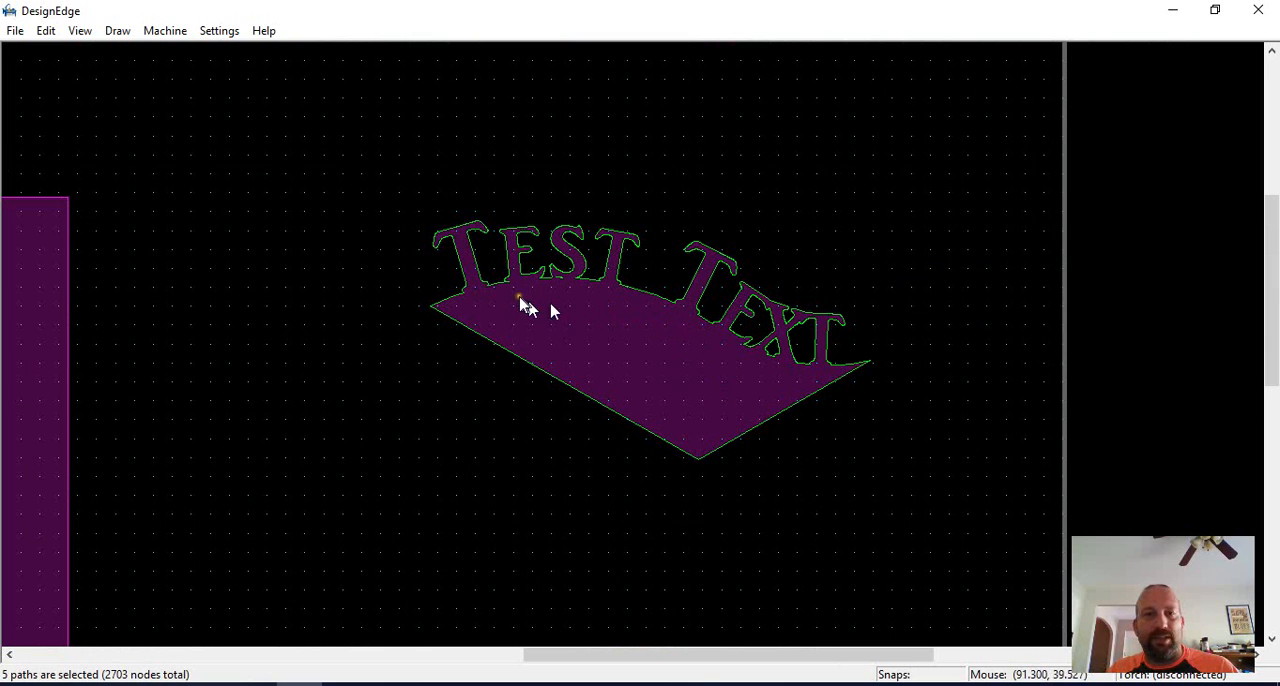
pyautogui.scroll(2, 575, 303)
pyautogui.scroll(-3, 627, 355)
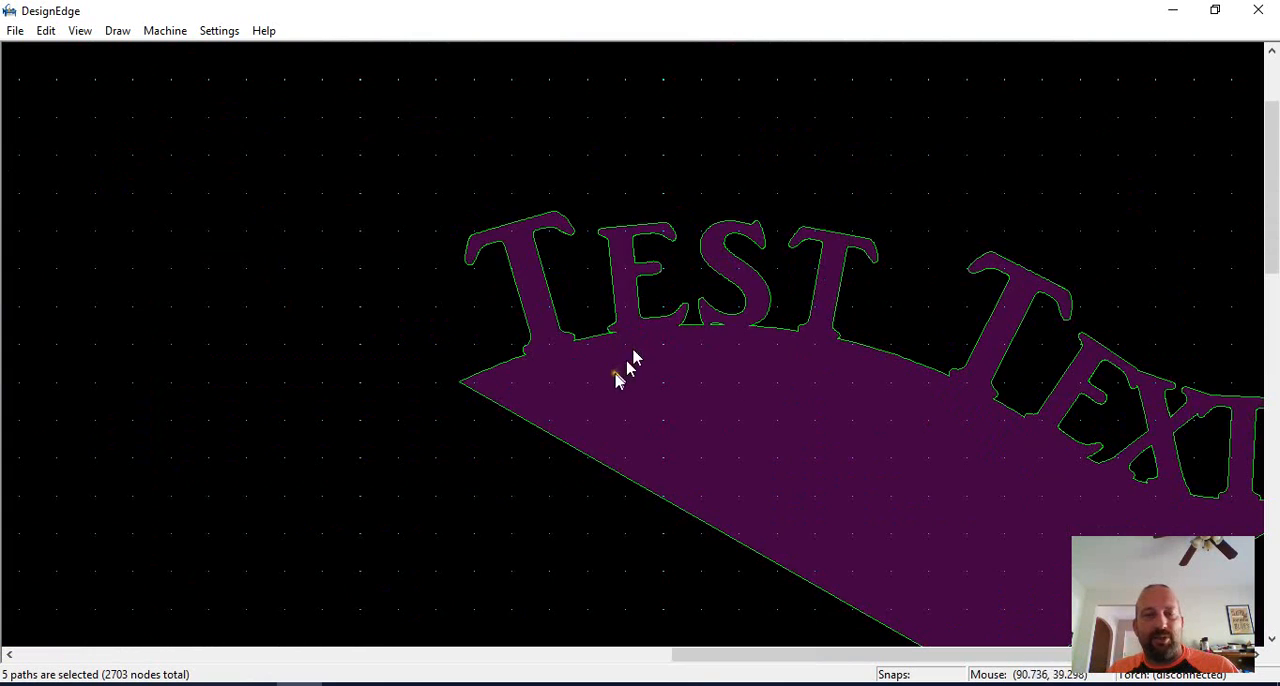
# Select the straight lettering with its closed arc shape and union them.
pyautogui.scroll(-2, 634, 360)
pyautogui.scroll(2, 634, 360)
pyautogui.moveTo(626, 323); pyautogui.dragTo(396, 490)
pyautogui.click(560, 453)
pyautogui.scroll(1, 520, 438)
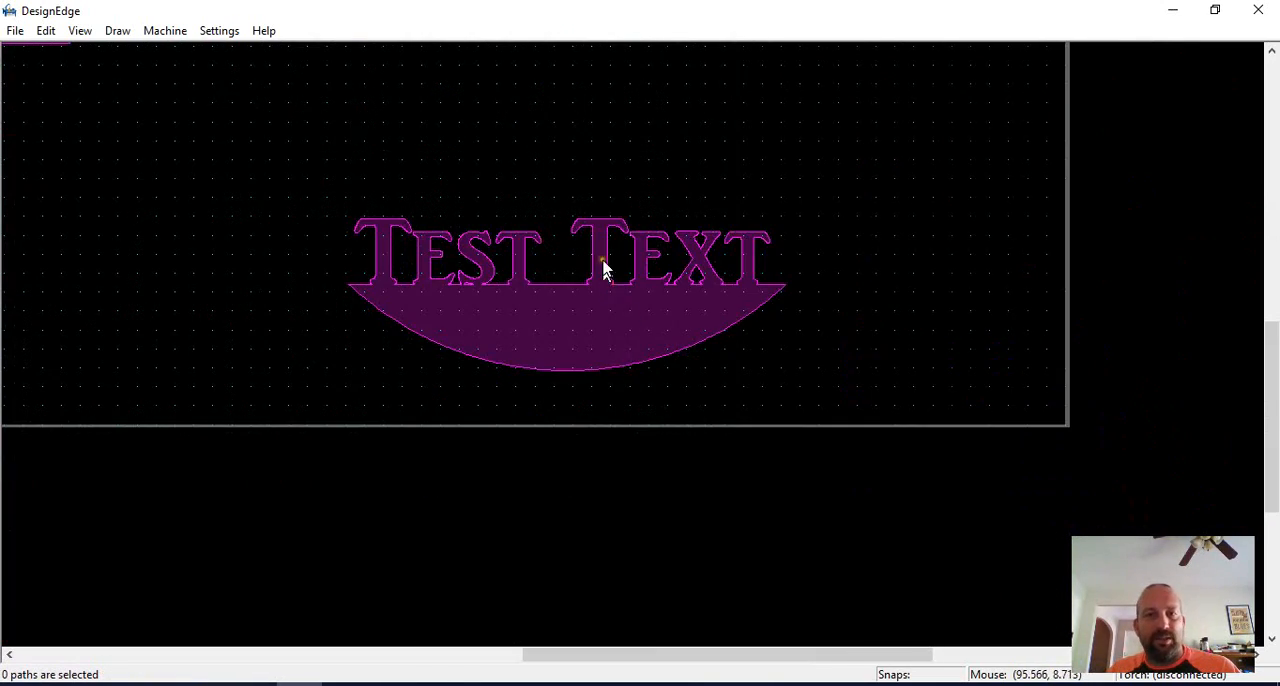
# Break the combined curved-lettering outline at both outer corners where the V-shaped line meets the wavy edge.
pyautogui.scroll(-1, 599, 205)
pyautogui.scroll(1, 641, 138)
pyautogui.scroll(1, 617, 309)
pyautogui.scroll(-1, 625, 336)
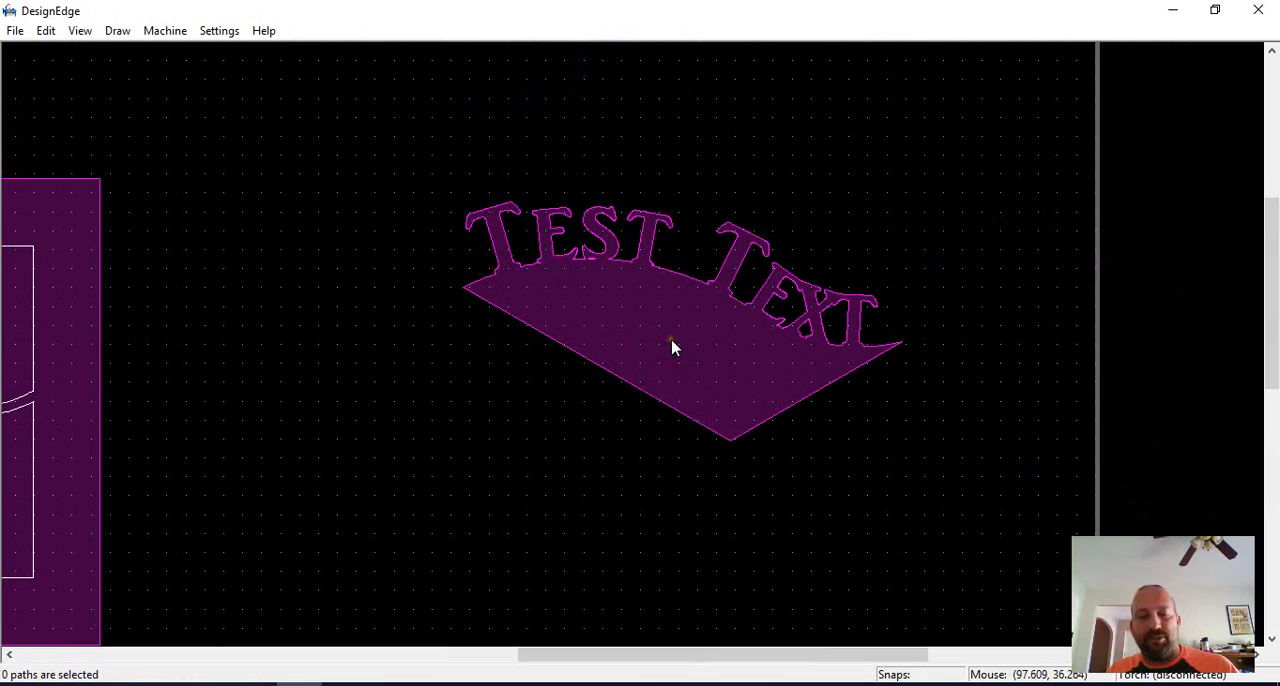
pyautogui.press('b')
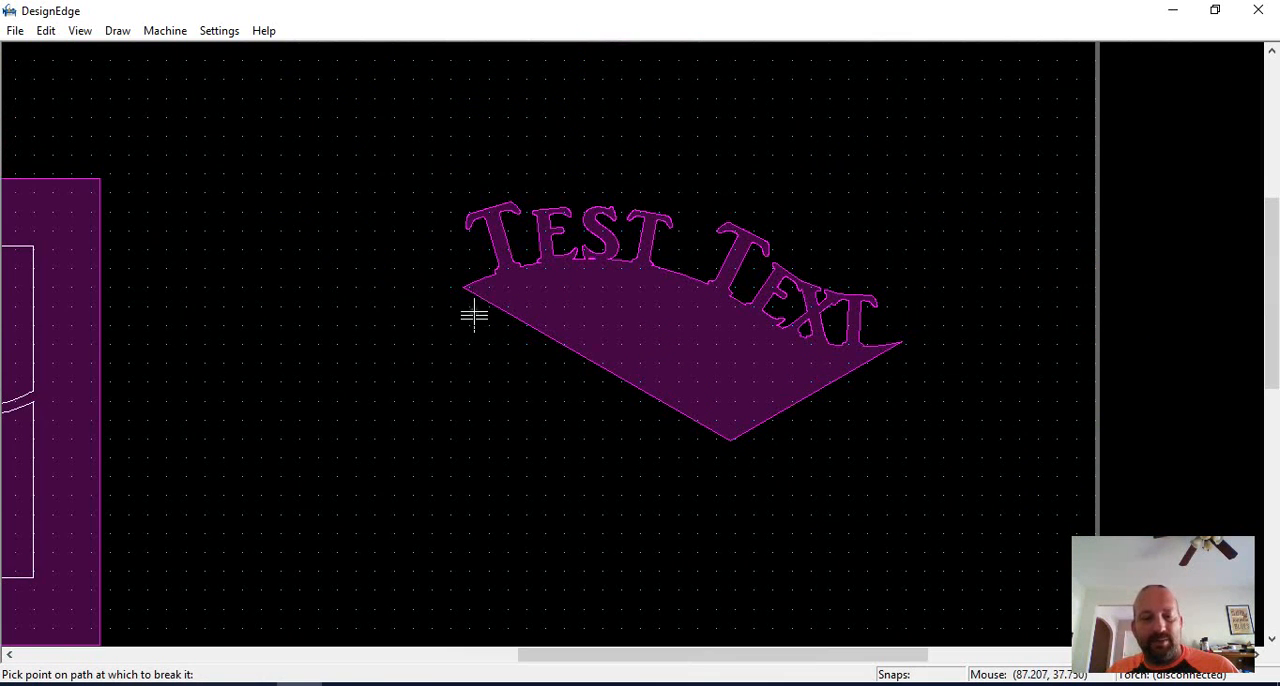
pyautogui.click(468, 288)
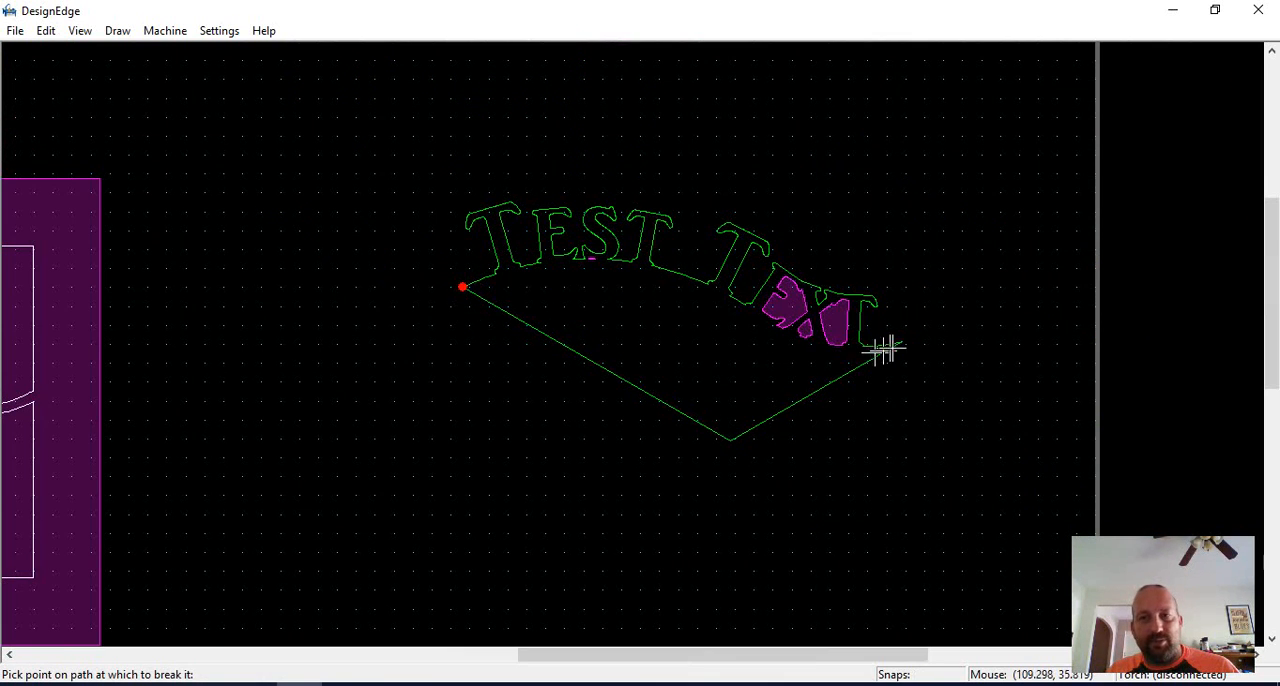
pyautogui.scroll(4, 903, 350)
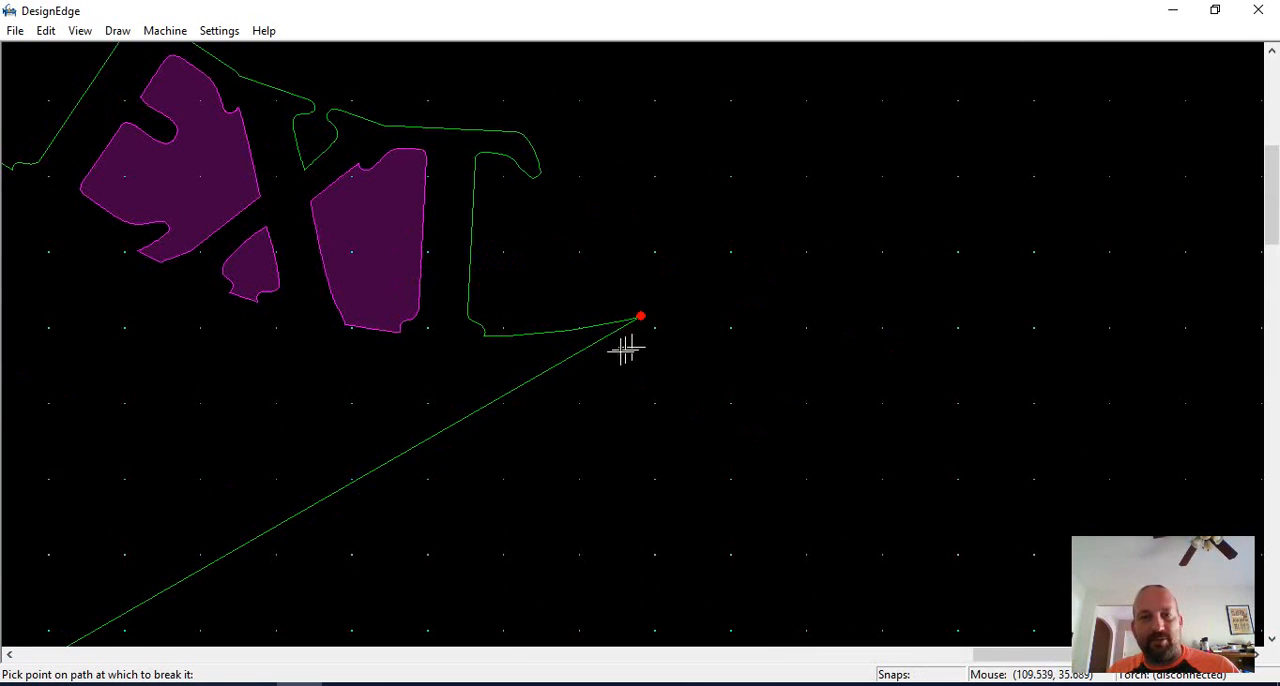
pyautogui.click(900, 343)
pyautogui.scroll(-4, 637, 350)
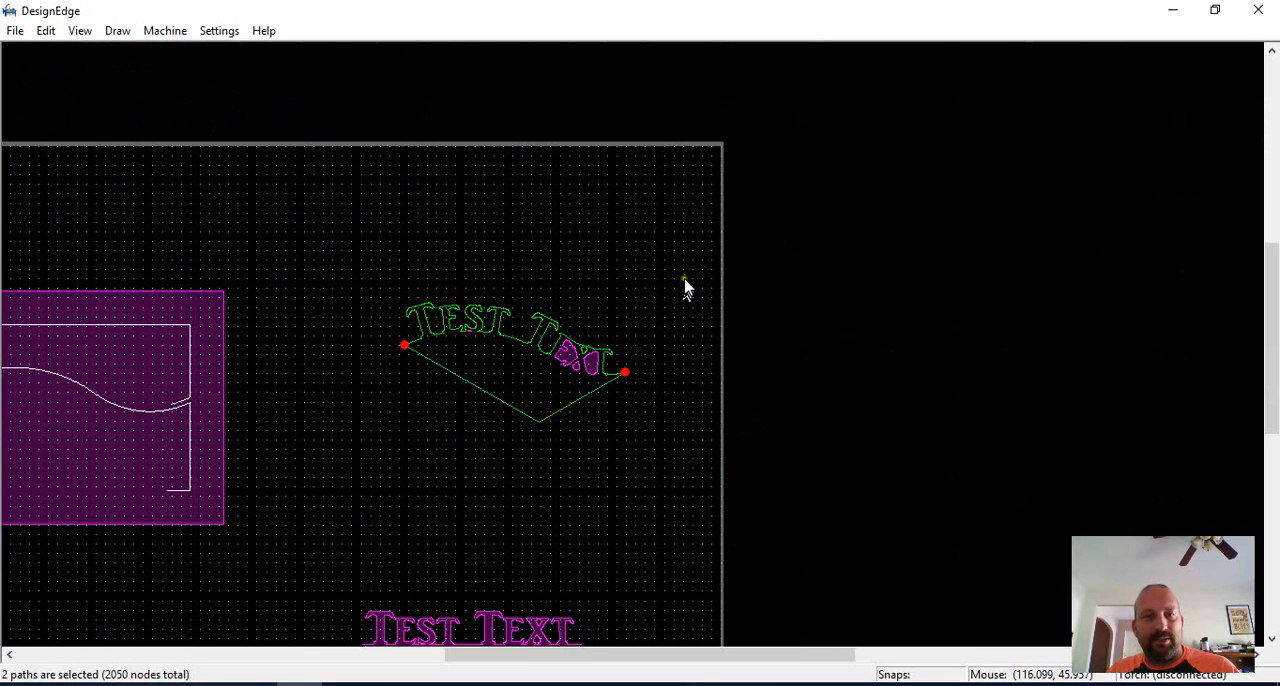
# Delete the V-shaped line below the curved lettering, keeping the open lettering outline.
pyautogui.moveTo(686, 266); pyautogui.dragTo(357, 382)
pyautogui.click(531, 418)
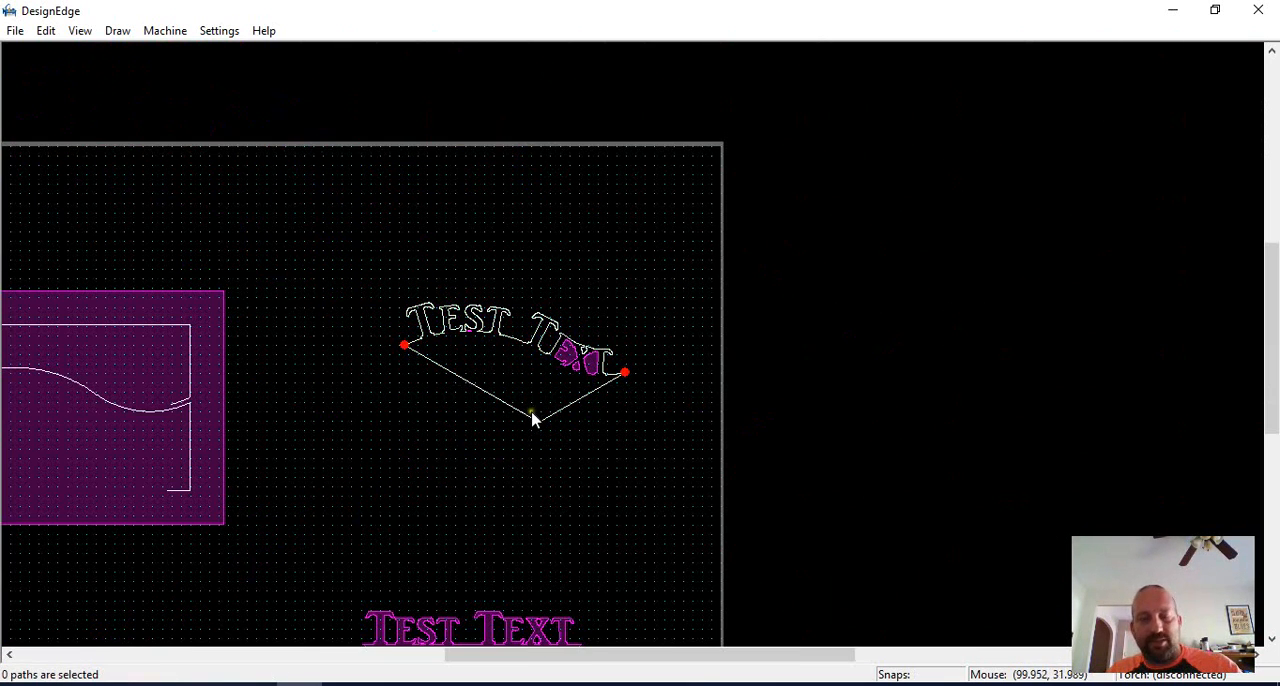
pyautogui.click(532, 413)
pyautogui.press('Delete')
pyautogui.scroll(-1, 521, 513)
pyautogui.scroll(1, 606, 404)
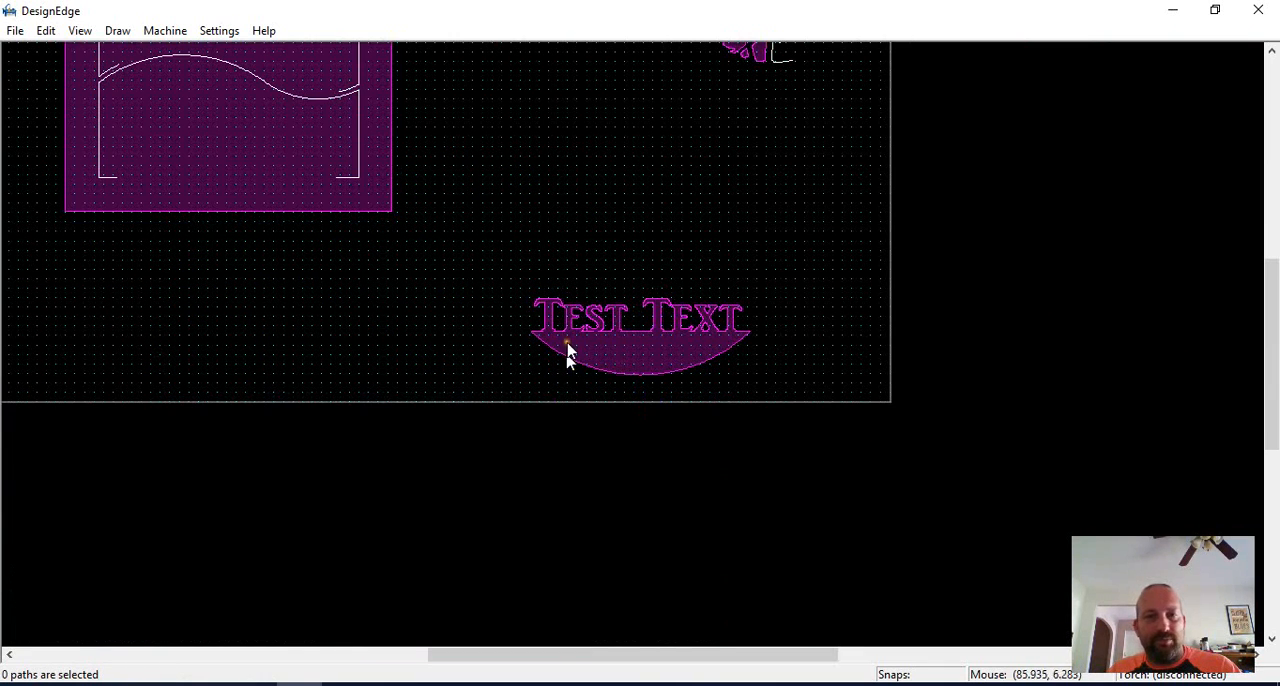
# Break the combined straight-lettering outline at both outer corners where the arc meets the baseline.
pyautogui.press('b')
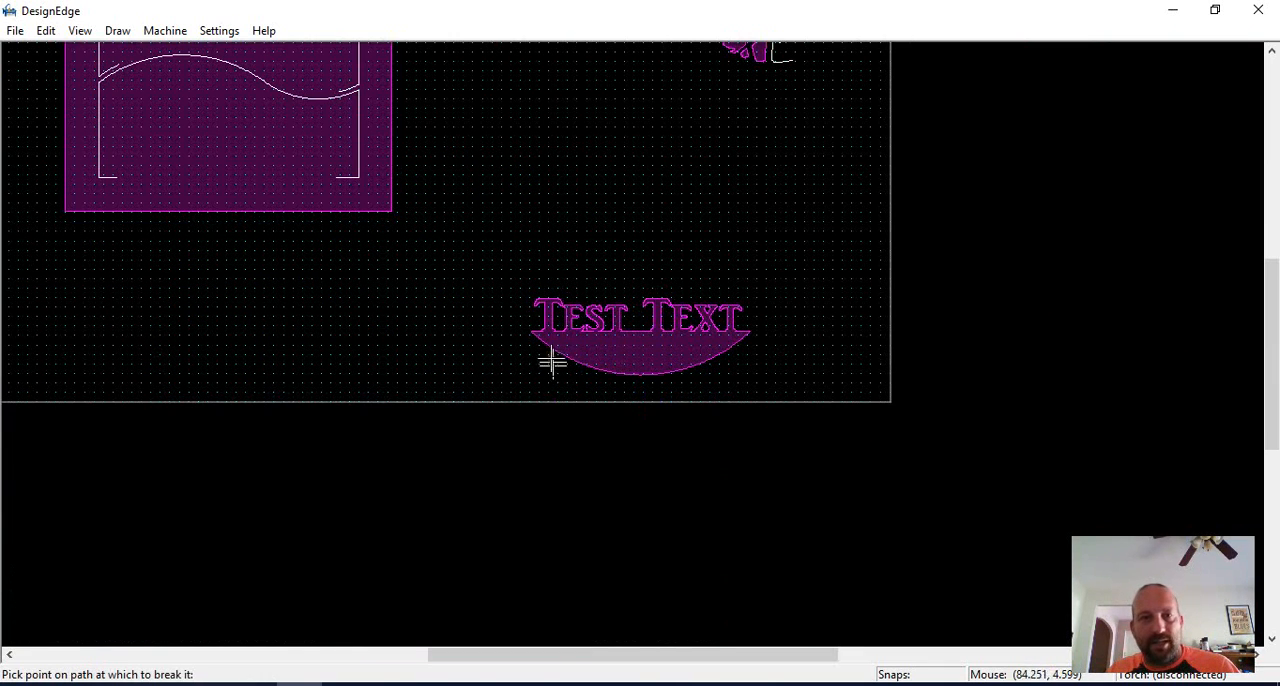
pyautogui.click(532, 335)
pyautogui.scroll(3, 634, 343)
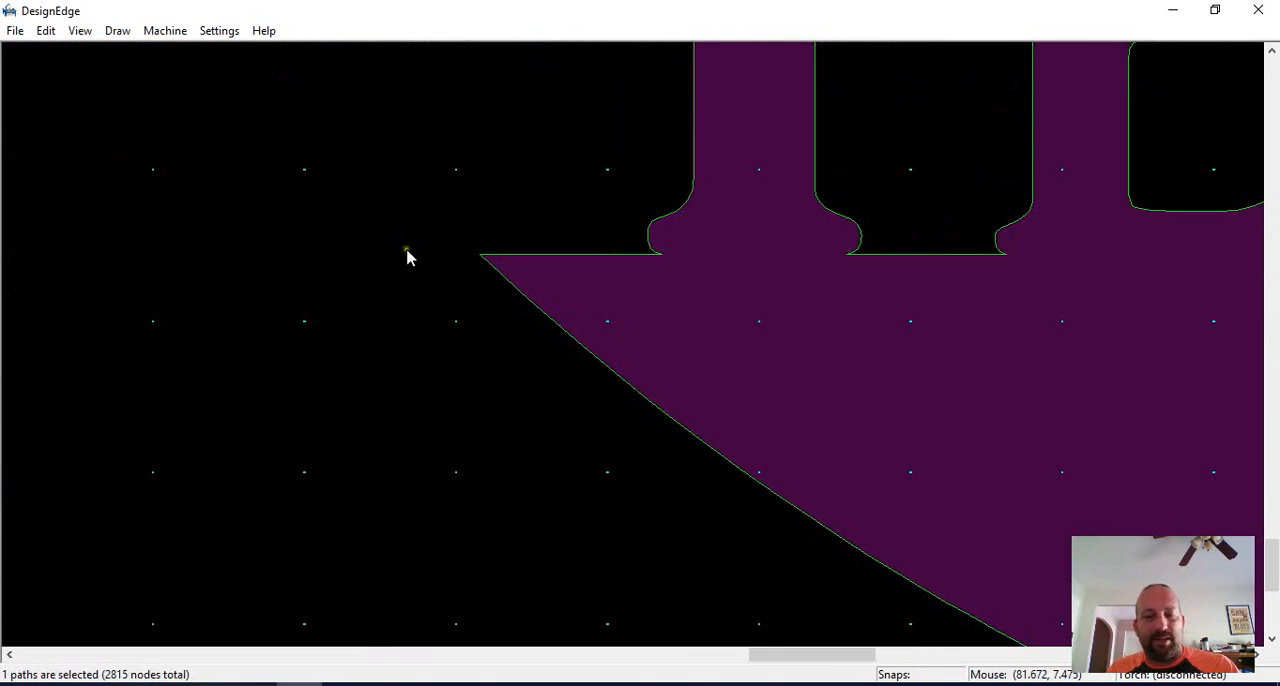
pyautogui.press('b')
pyautogui.click(480, 256)
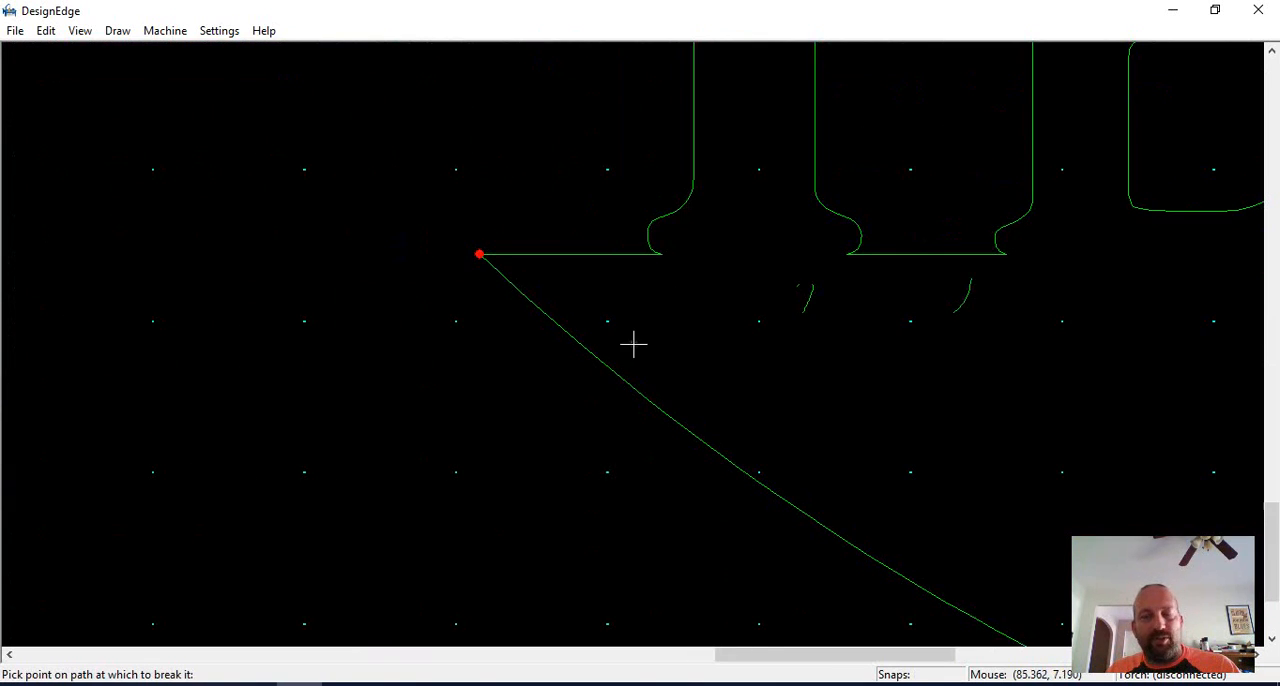
pyautogui.scroll(-3, 634, 343)
pyautogui.scroll(5, 649, 343)
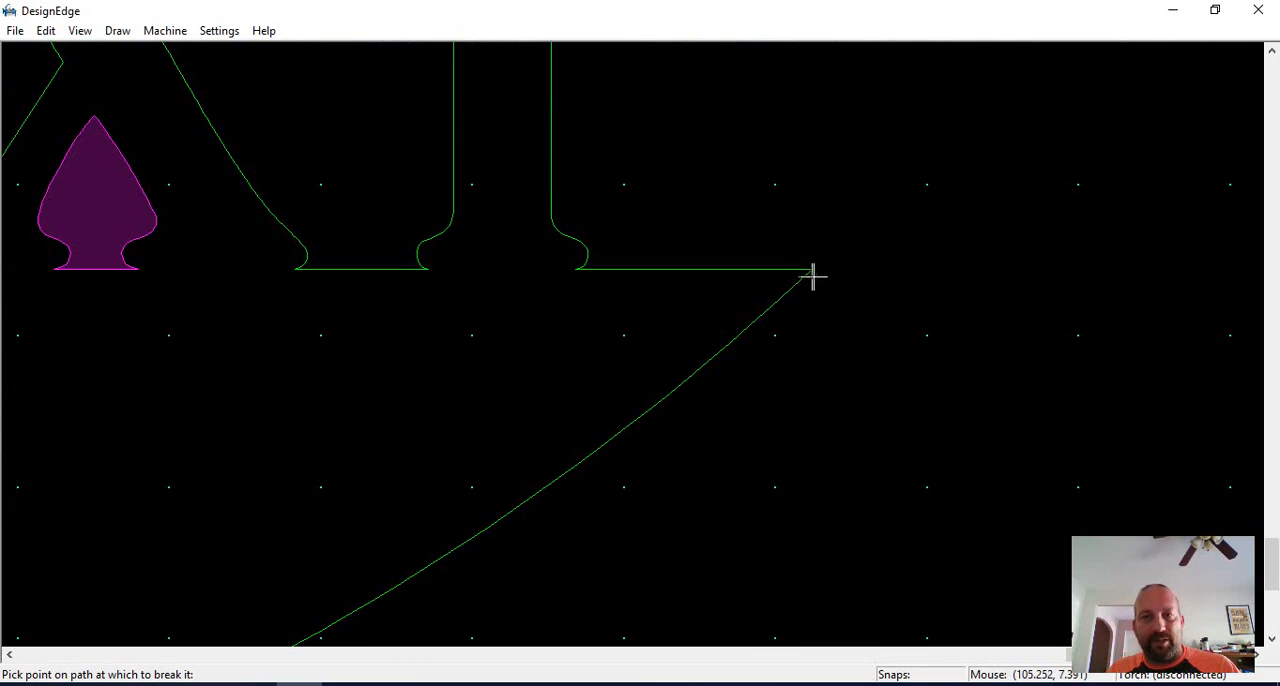
pyautogui.click(818, 279)
pyautogui.scroll(-4, 606, 371)
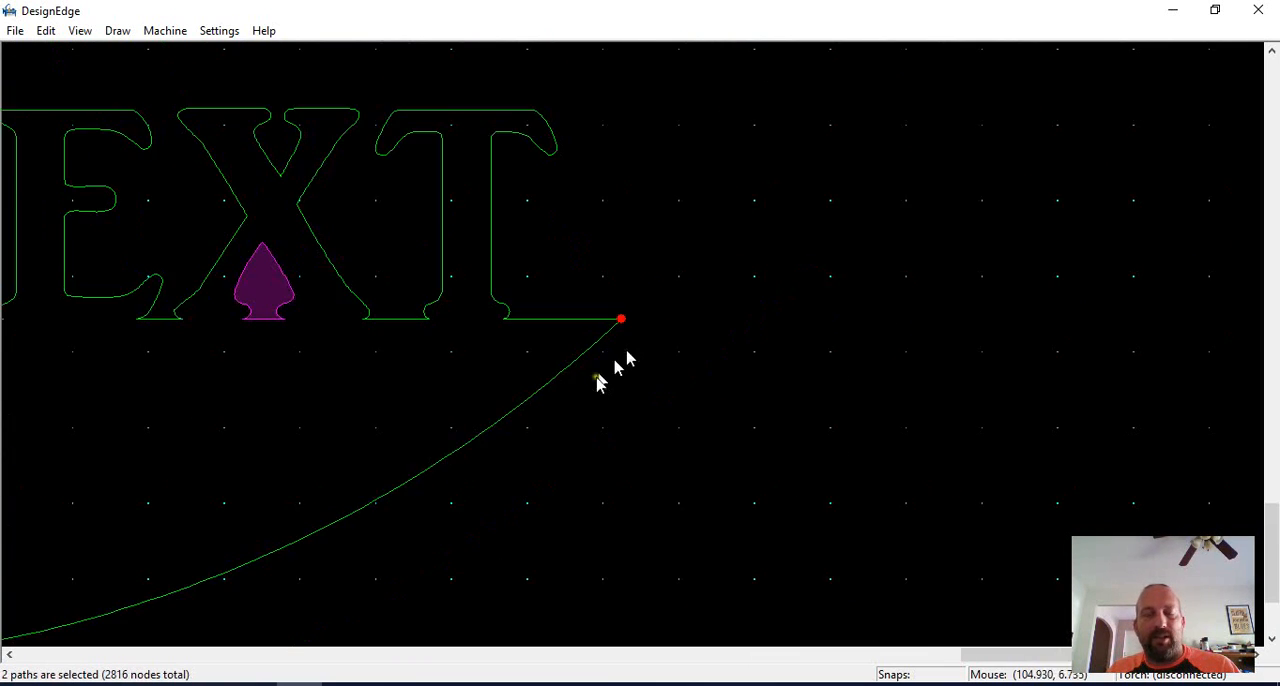
# Delete the arc below the straight lettering, keeping the open lettering outline.
pyautogui.click(497, 404)
pyautogui.press('Delete')
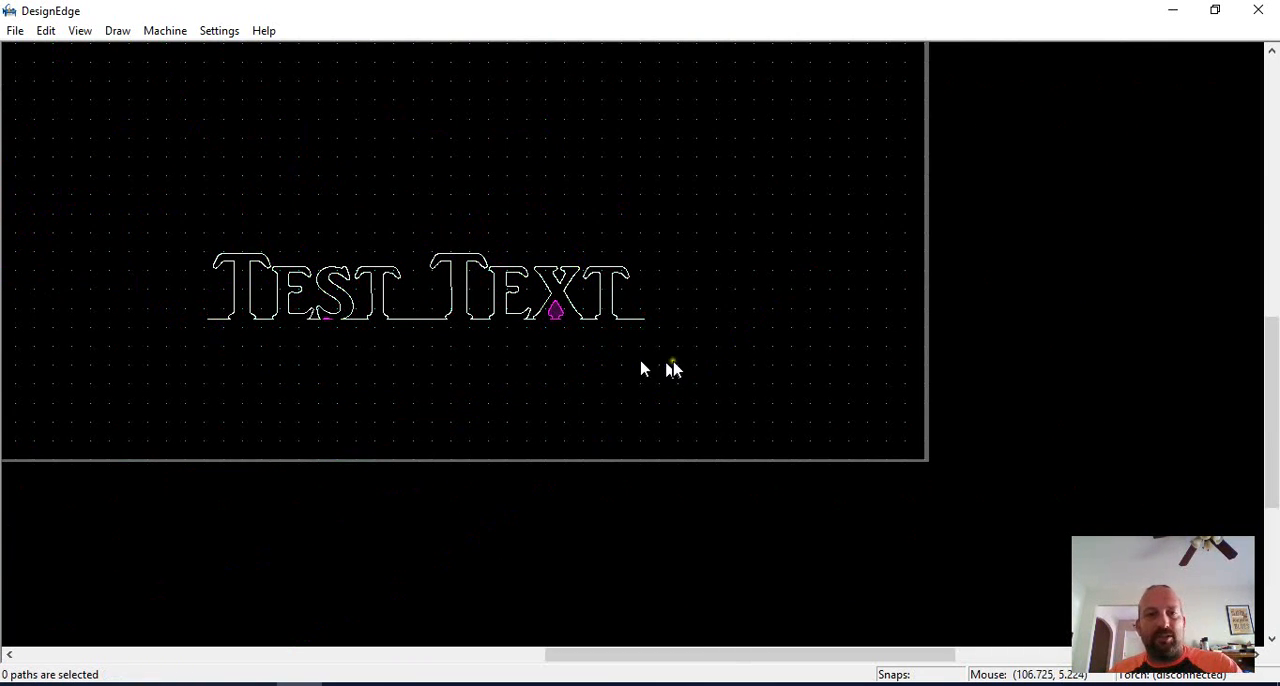
pyautogui.scroll(-1, 673, 362)
# Move the straight lettering by its left baseline endpoint onto the open end of the frame's lower inner edge.
pyautogui.moveTo(694, 240); pyautogui.dragTo(354, 365)
pyautogui.scroll(-1, 353, 365)
pyautogui.scroll(2, 666, 330)
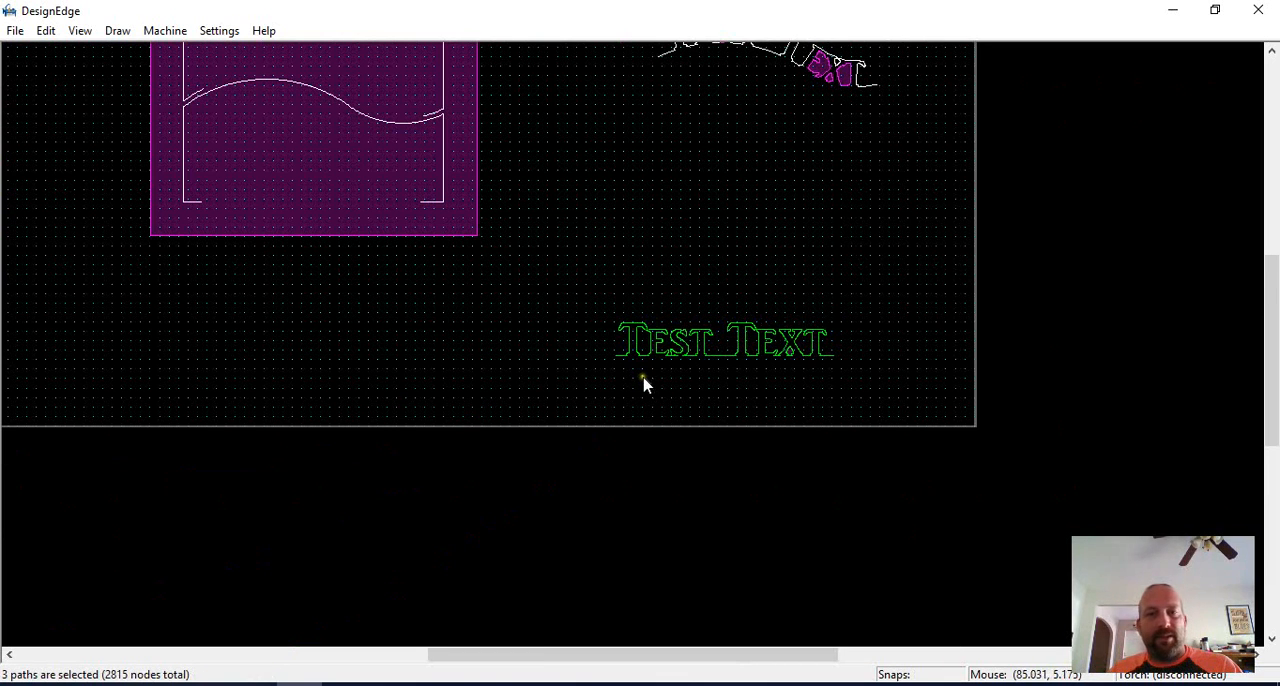
pyautogui.press('m')
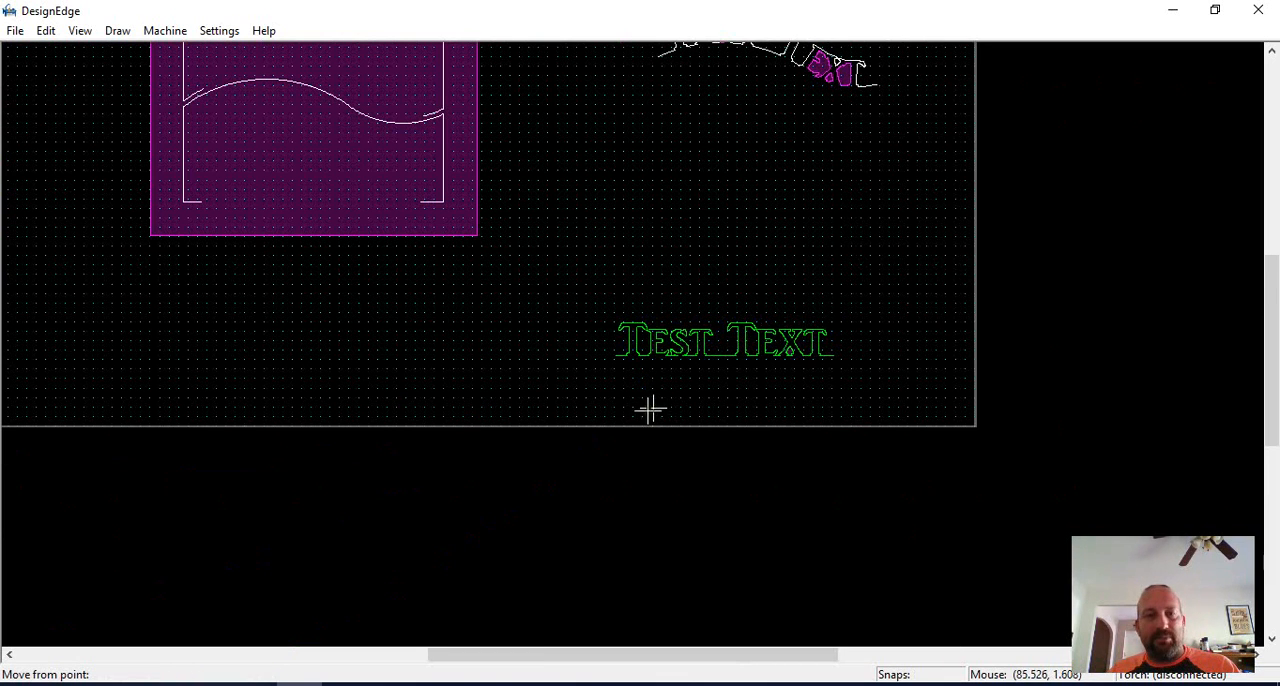
pyautogui.click(620, 352)
pyautogui.click(205, 210)
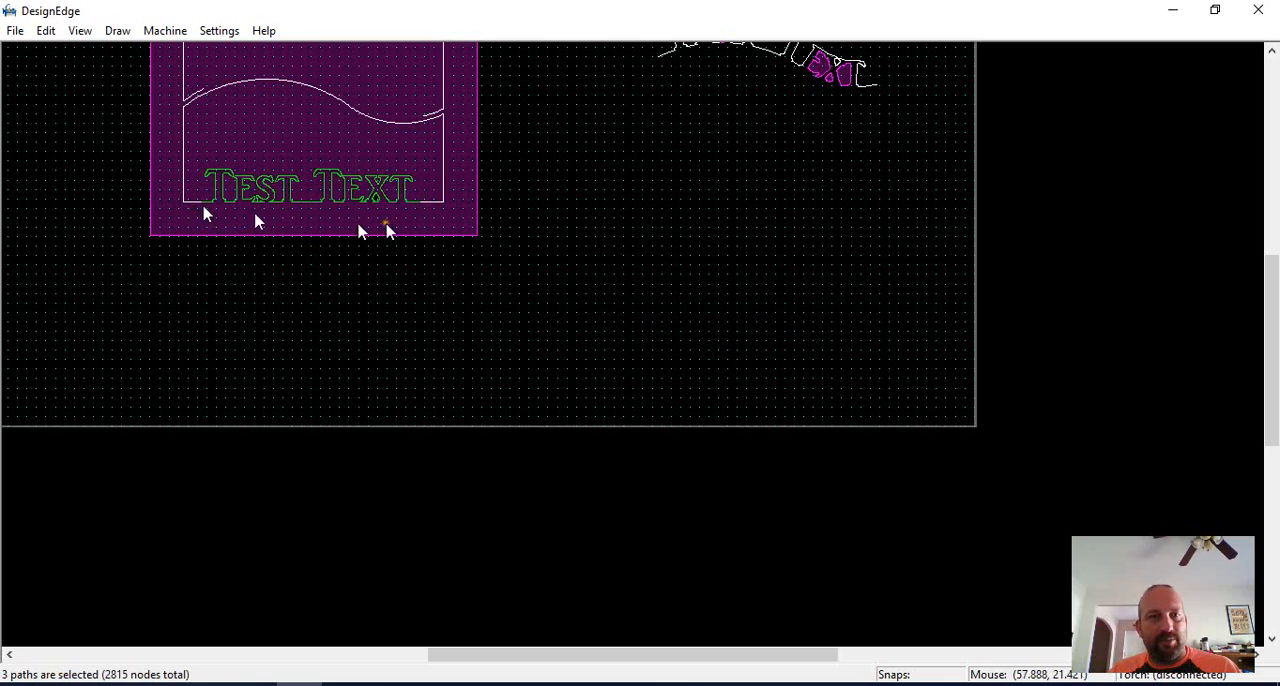
# Move the curved lettering by its left endpoint onto the open end of the frame's wavy edge.
pyautogui.scroll(-2, 660, 320)
pyautogui.scroll(2, 663, 318)
pyautogui.click(914, 223)
pyautogui.click(595, 386)
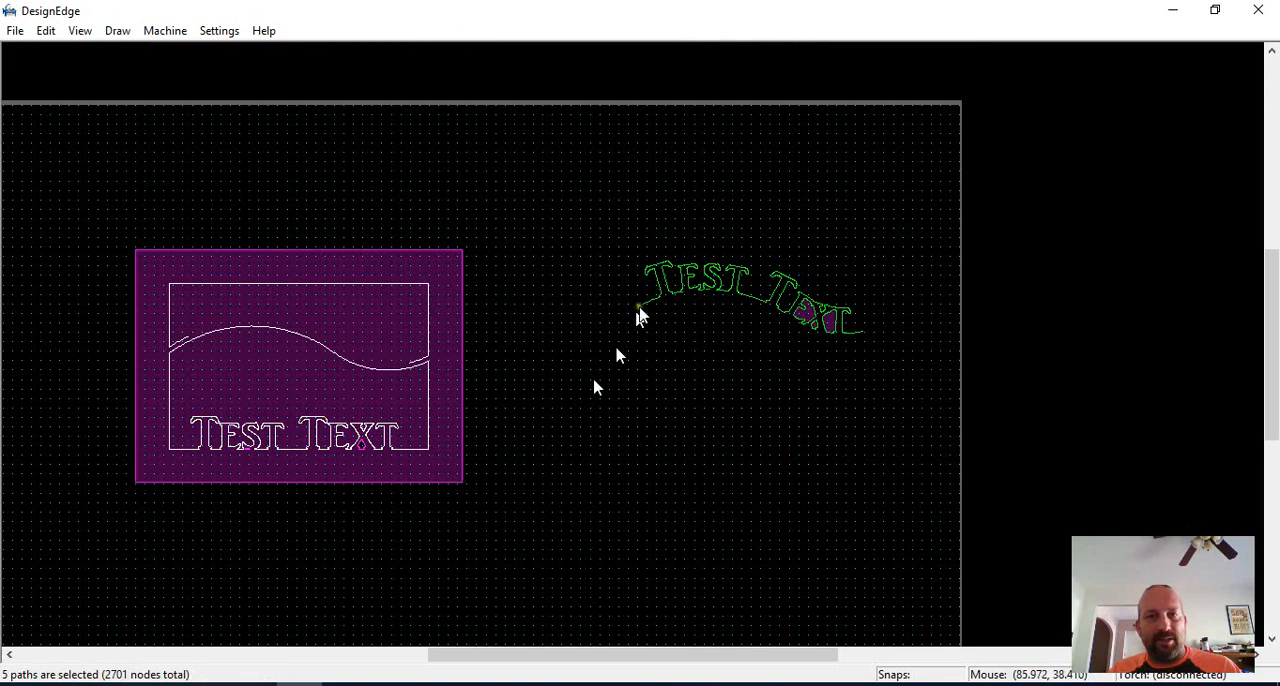
pyautogui.press('m')
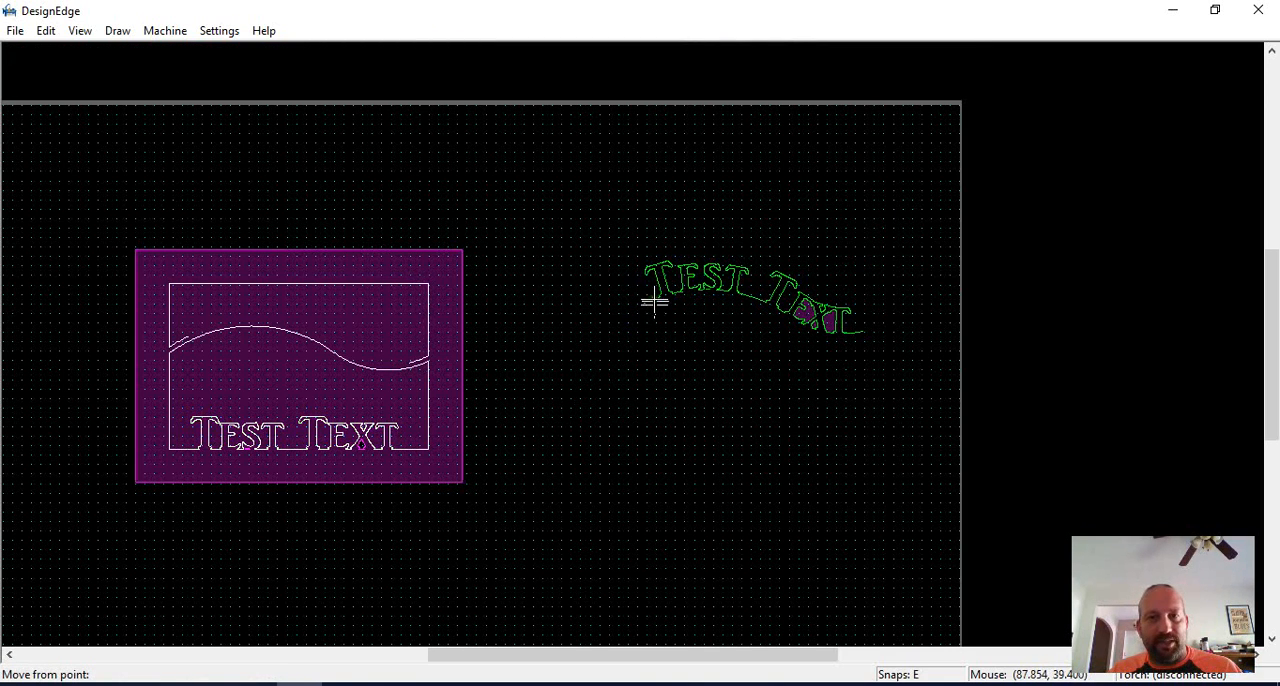
pyautogui.click(654, 300)
pyautogui.click(185, 340)
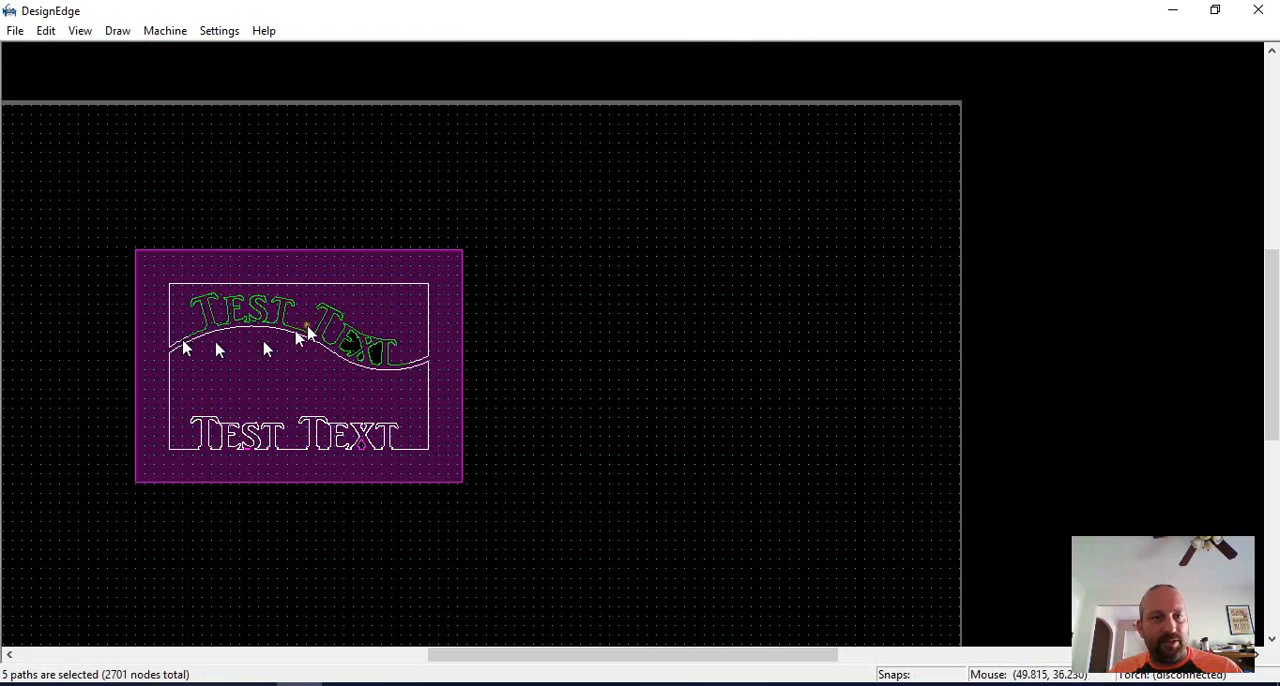
# Select the frame and both letterings and join their open paths into closed outlines.
pyautogui.click(574, 182)
pyautogui.click(64, 558)
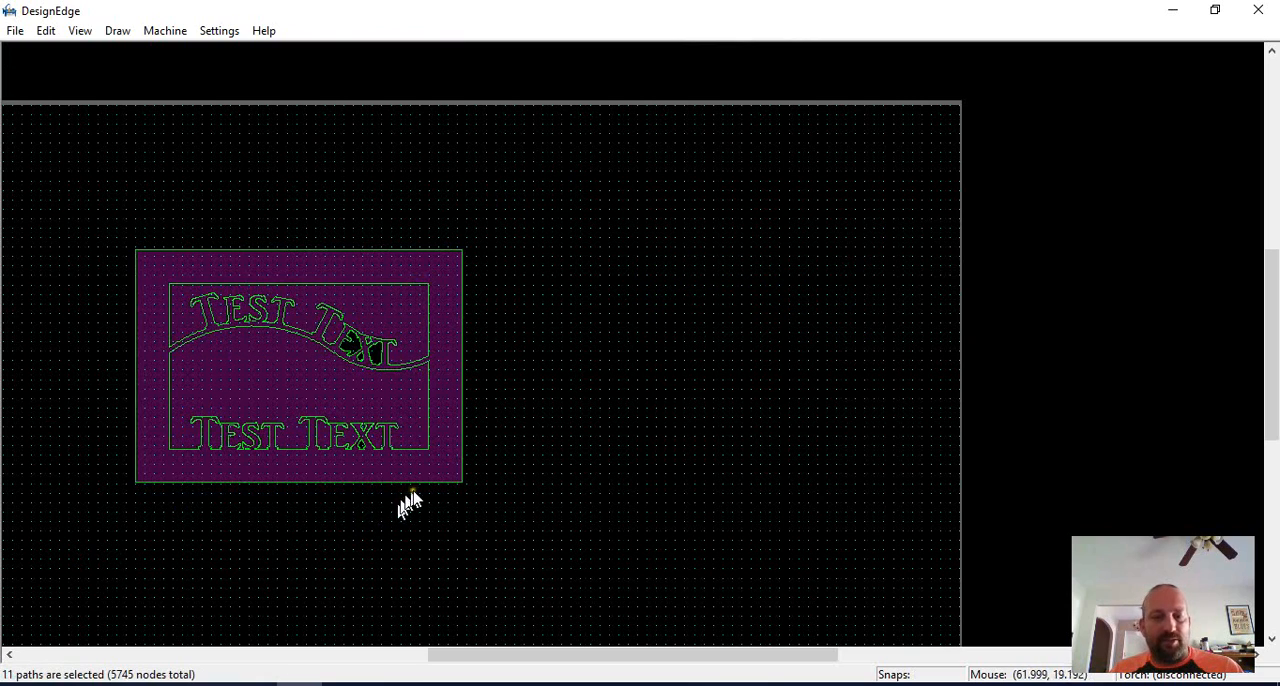
pyautogui.press('u')
pyautogui.scroll(2, 268, 396)
pyautogui.press('Escape')
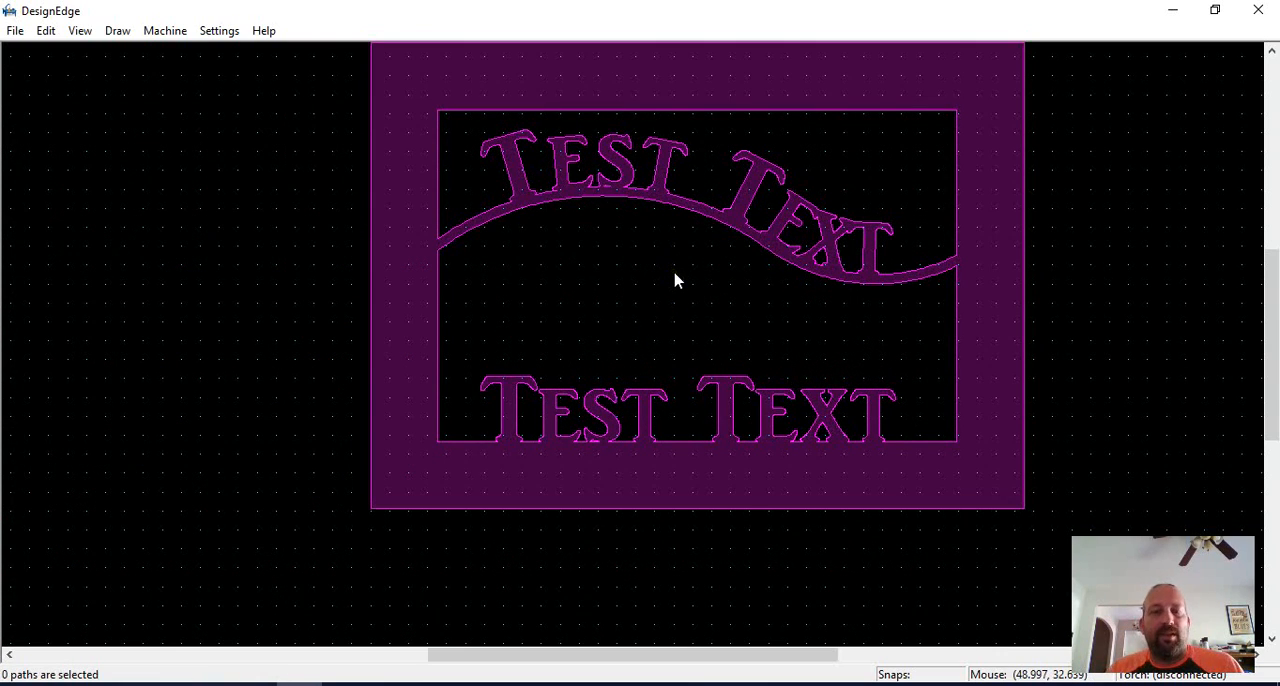
# Draw a horizontal line across the lower opening through the tops of the straight lettering's capital Ts, overlapping both frame sides.
pyautogui.scroll(1, 674, 273)
pyautogui.scroll(-1, 632, 344)
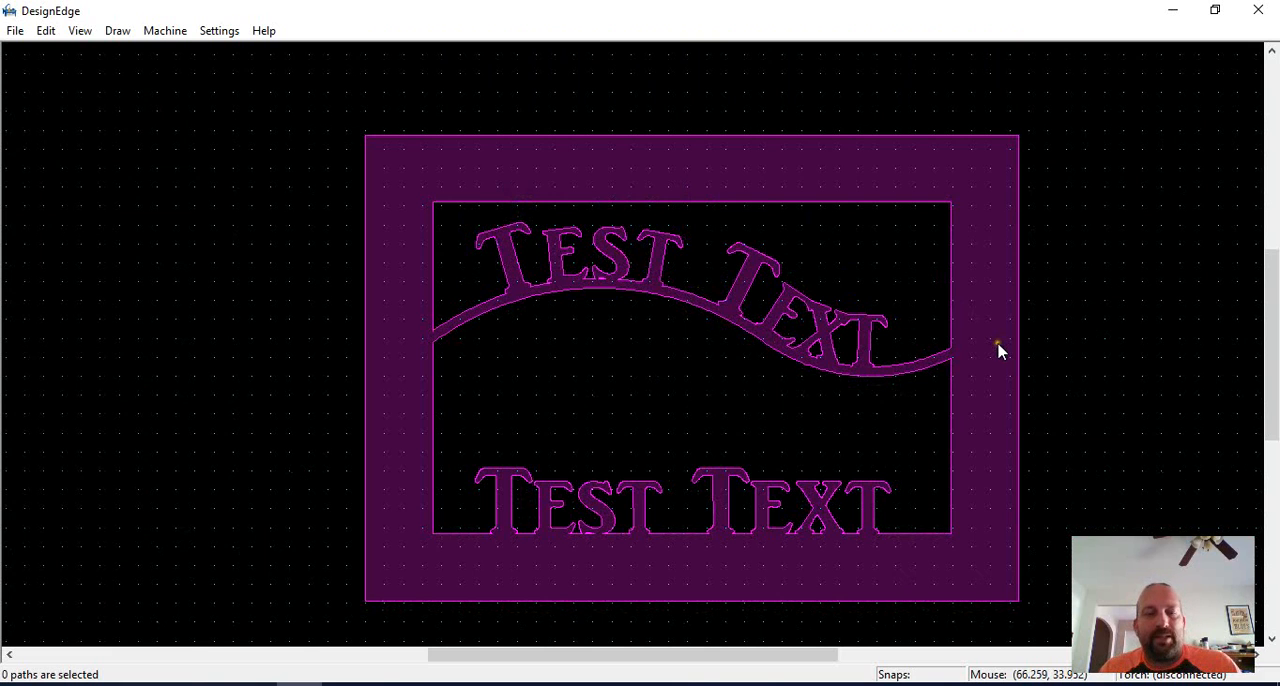
pyautogui.scroll(1, 708, 447)
pyautogui.scroll(-1, 620, 342)
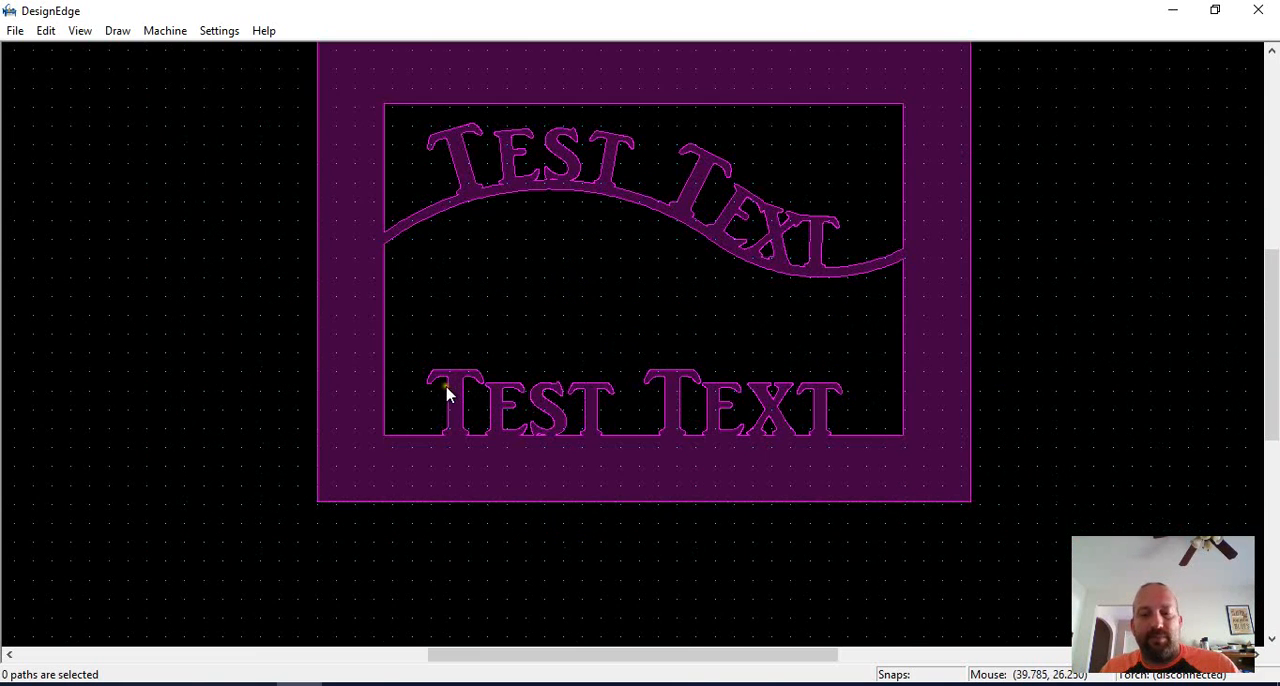
pyautogui.press('l')
pyautogui.click(375, 373)
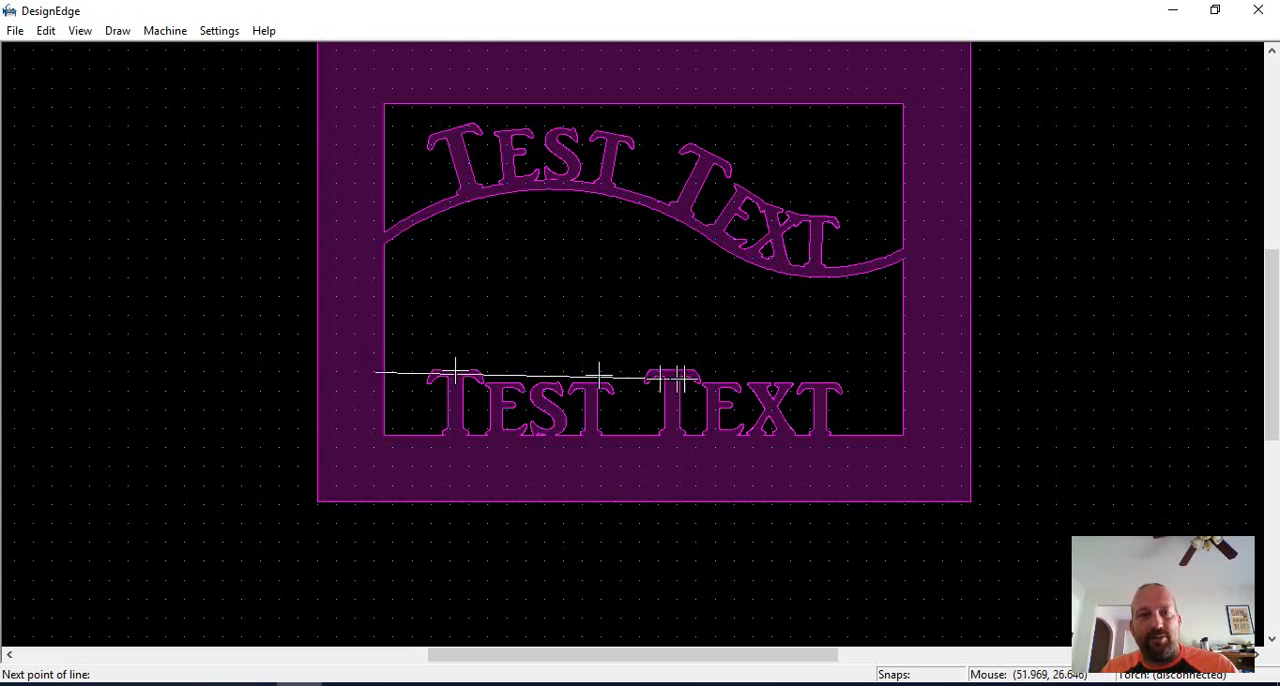
pyautogui.keyDown('shift'); pyautogui.click(917, 370); pyautogui.keyUp('shift')
pyautogui.press('Escape')
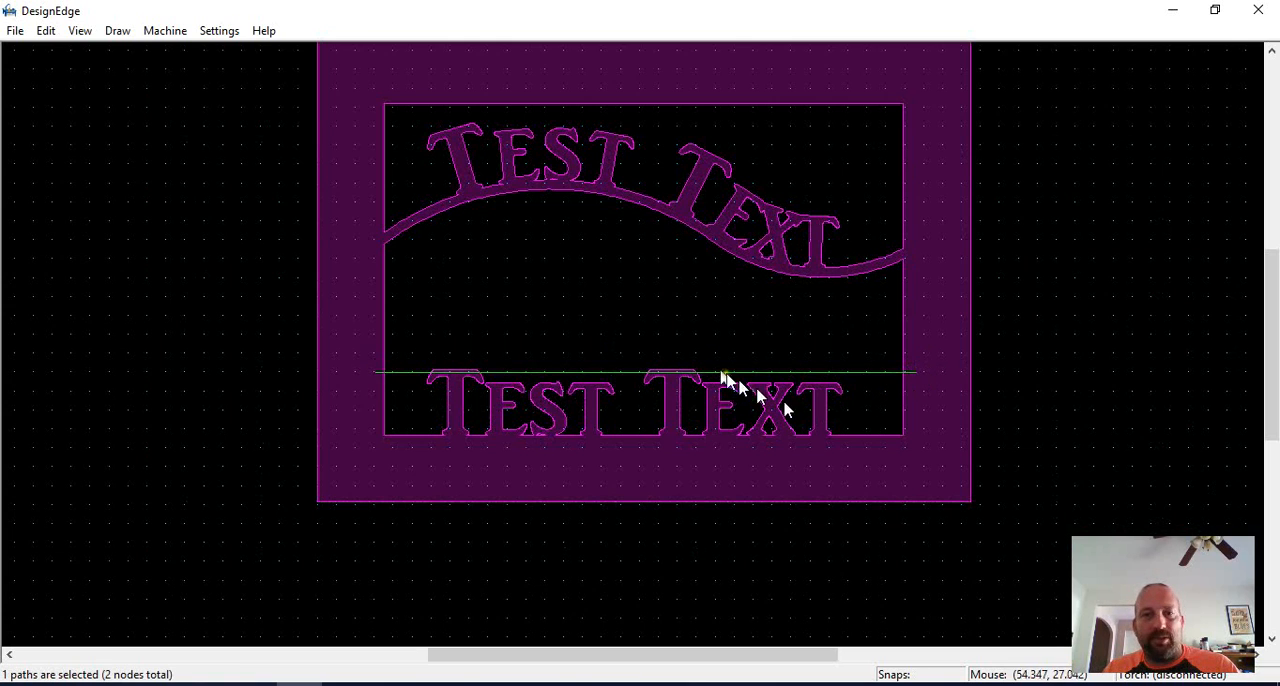
# Offset a copy of the horizontal line upward by 0.5.
pyautogui.write('o.5')
pyautogui.press('Return')
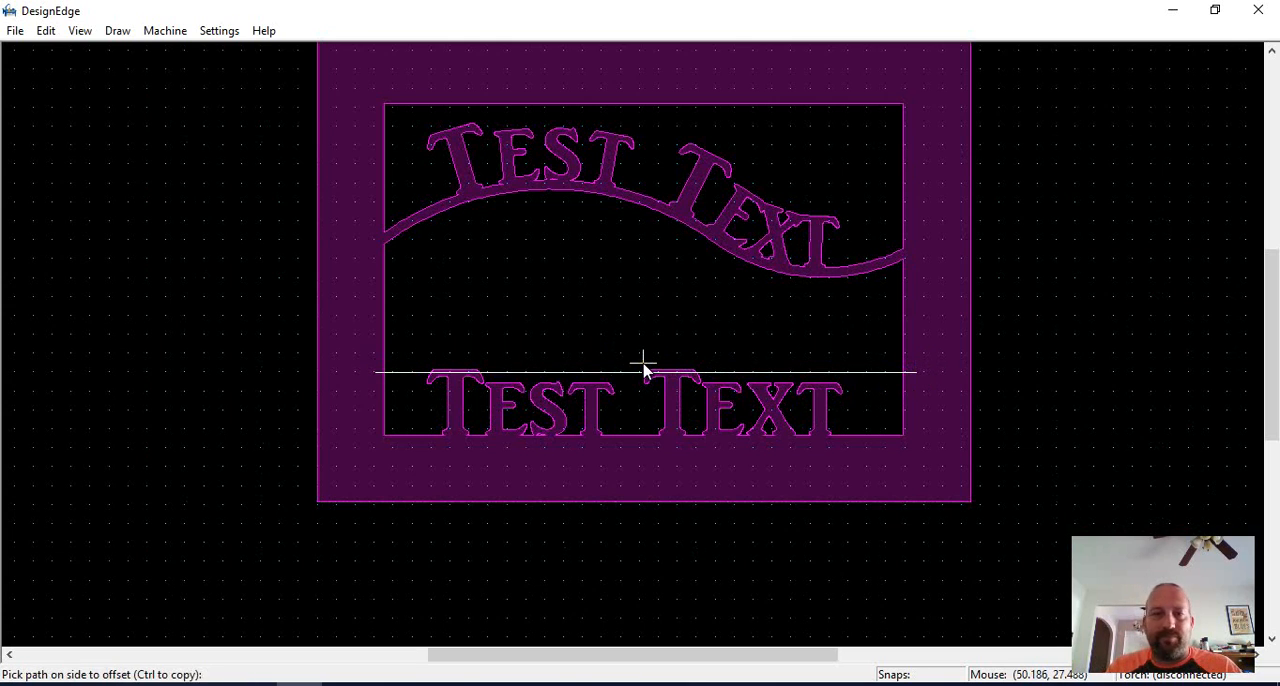
pyautogui.click(628, 362)
# Trim the two horizontal lines against the frame's inner sides and join them into separate closed openings above and around the straight lettering.
pyautogui.scroll(5, 614, 349)
pyautogui.press('t')
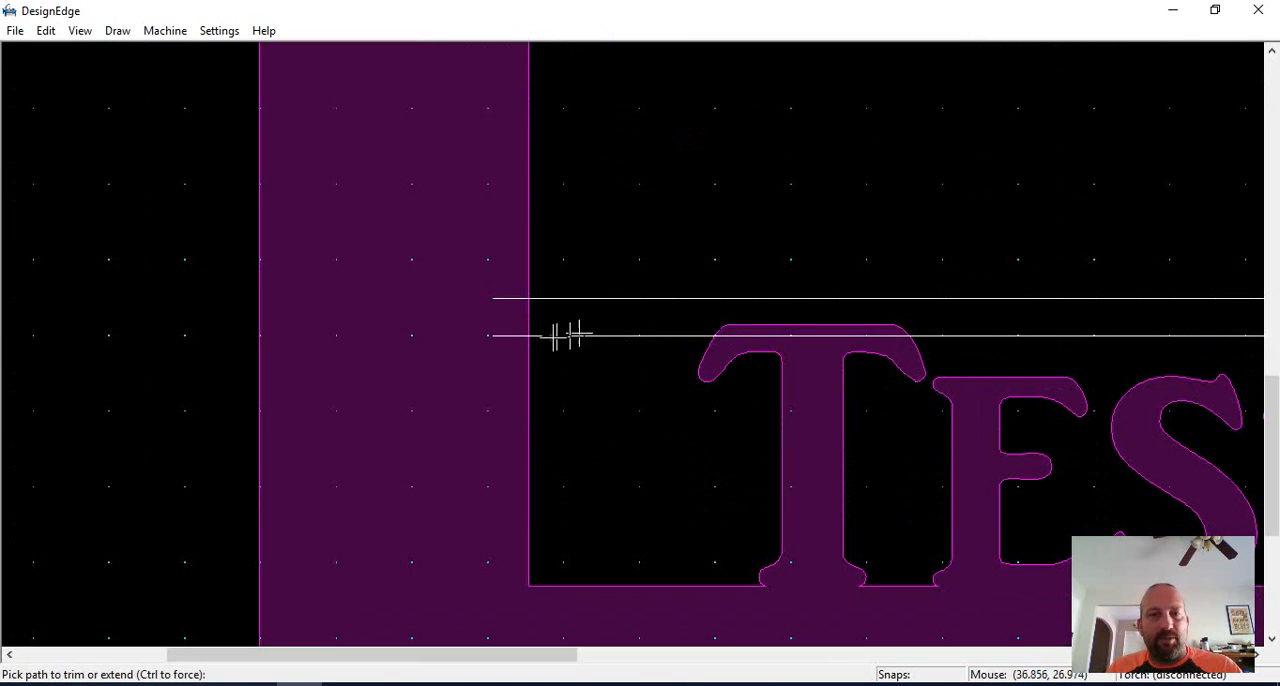
pyautogui.scroll(-5, 510, 310)
pyautogui.scroll(4, 634, 343)
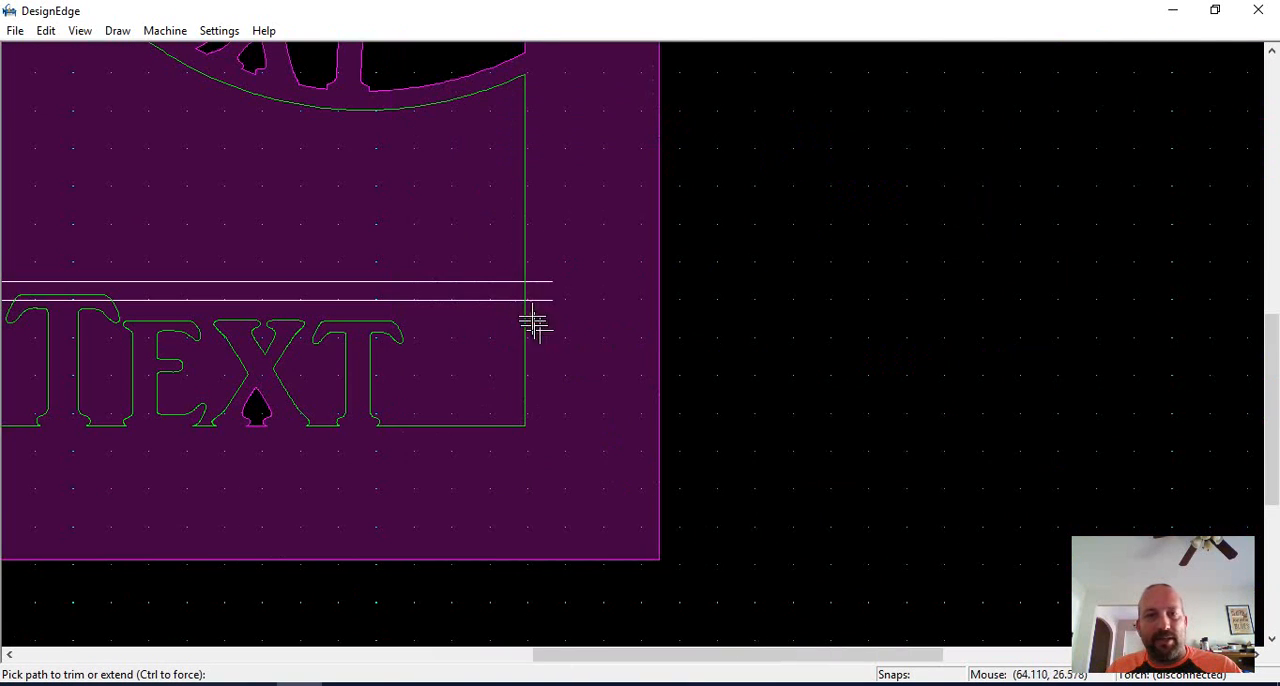
pyautogui.click(539, 290)
pyautogui.scroll(-1, 539, 291)
pyautogui.press('c')
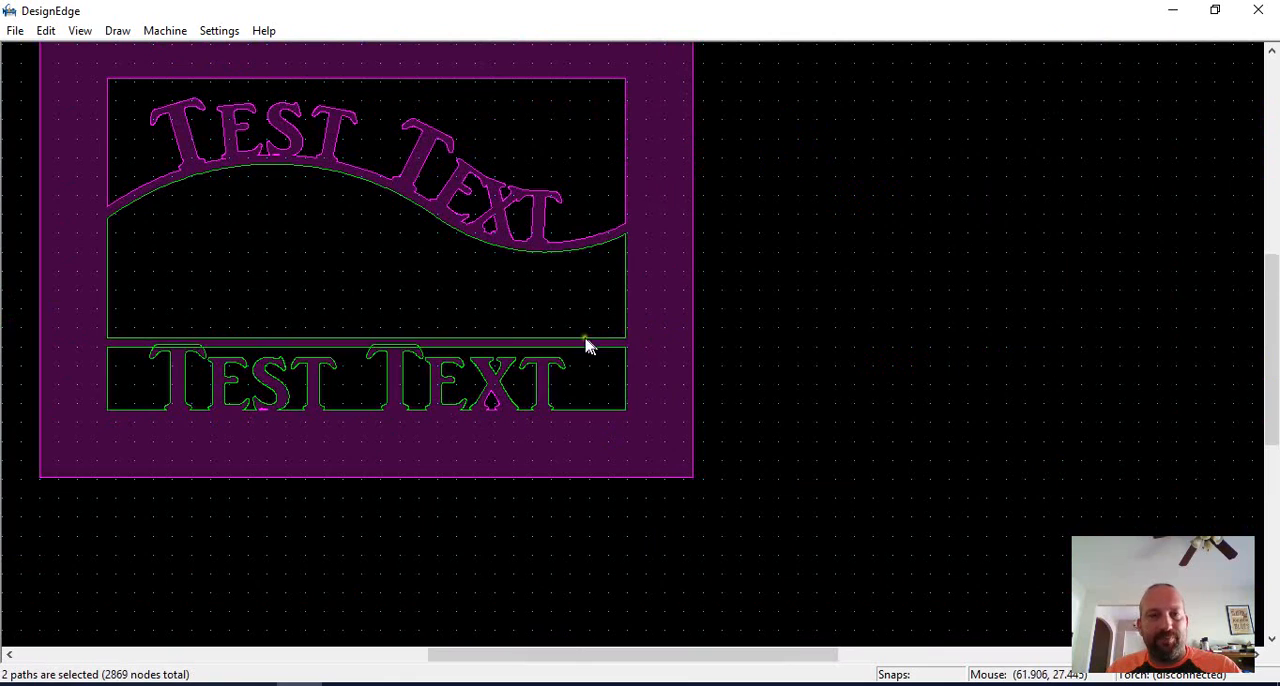
# Examine the upper and lower opening outlines and where the capital Ts overlap the new crossbar.
pyautogui.press('Escape')
pyautogui.scroll(-3, 620, 348)
pyautogui.moveTo(694, 306); pyautogui.dragTo(194, 491)
pyautogui.scroll(3, 663, 329)
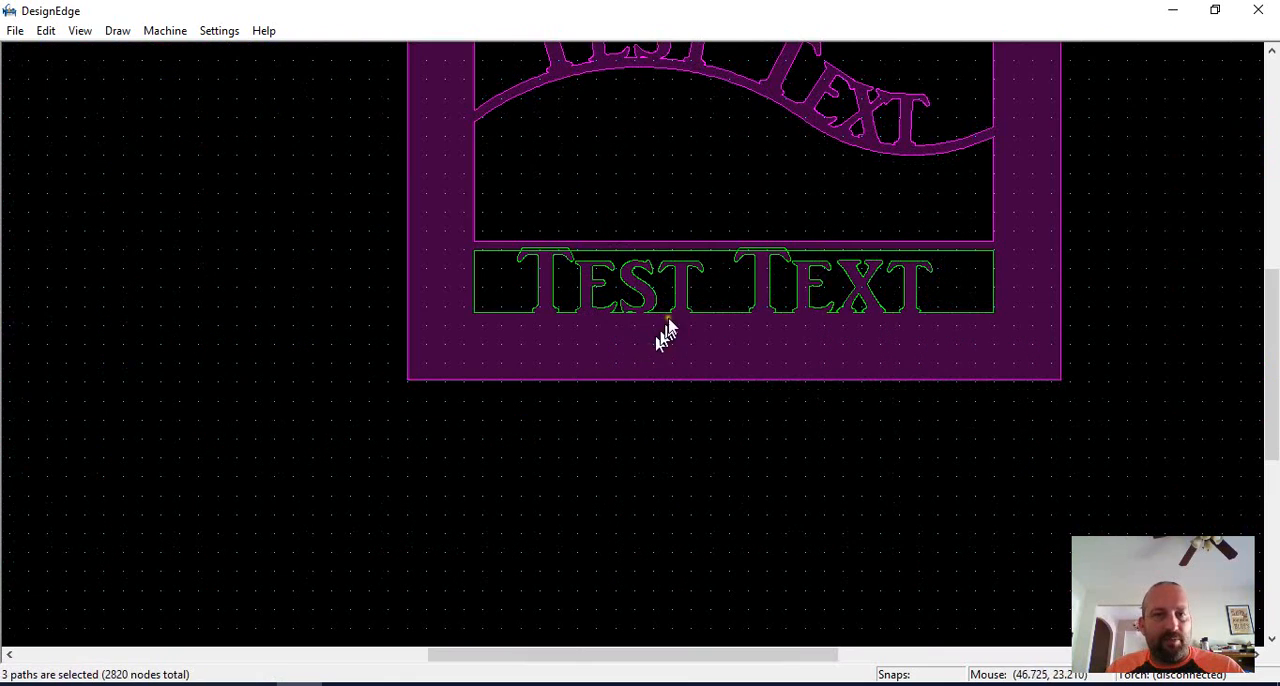
pyautogui.keyDown('shift'); pyautogui.click(667, 244); pyautogui.keyUp('shift')
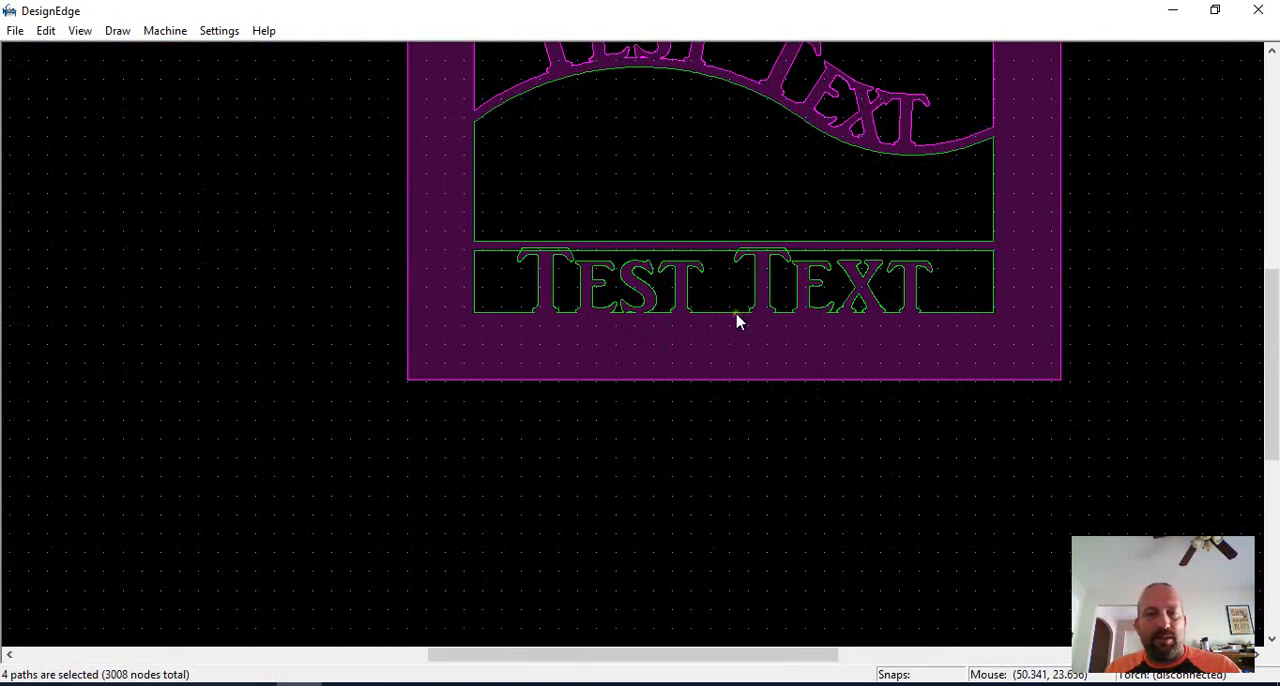
pyautogui.scroll(1, 724, 298)
pyautogui.scroll(-1, 603, 302)
pyautogui.scroll(1, 620, 330)
pyautogui.scroll(-2, 616, 298)
pyautogui.moveTo(879, 113); pyautogui.dragTo(360, 422)
pyautogui.scroll(2, 503, 465)
pyautogui.click(638, 405)
pyautogui.scroll(1, 564, 198)
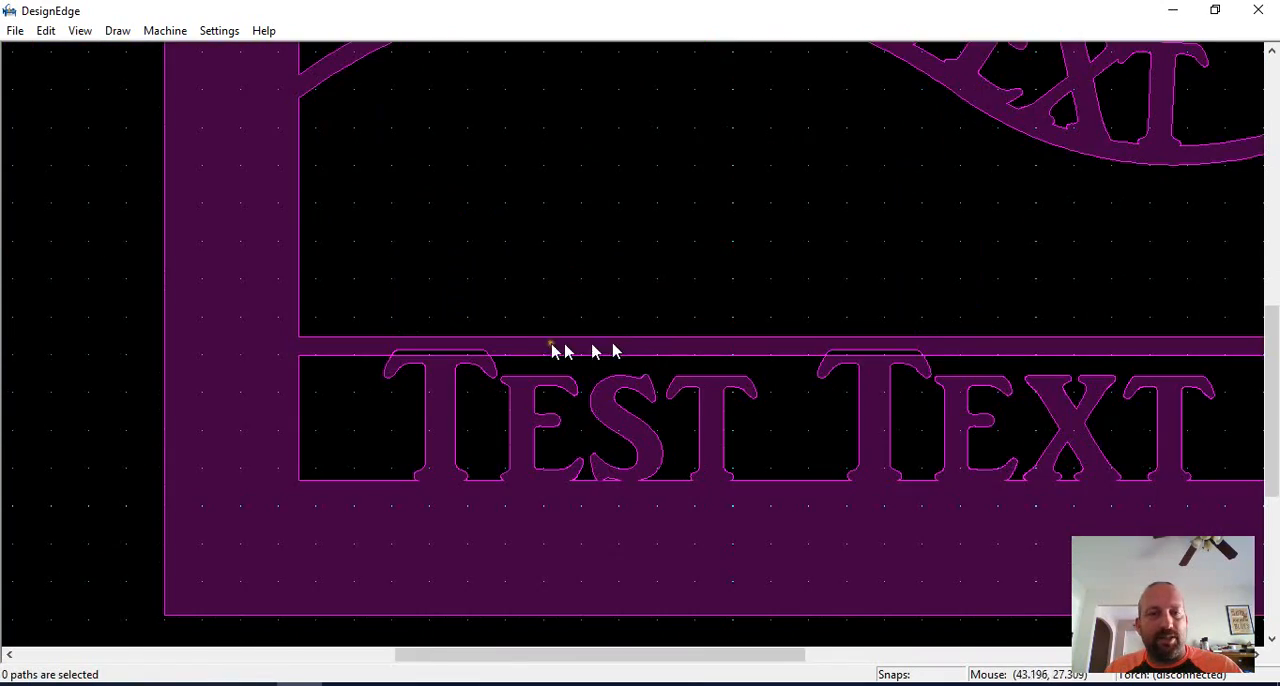
pyautogui.scroll(-1, 549, 339)
pyautogui.scroll(1, 615, 352)
pyautogui.click(587, 352)
pyautogui.scroll(-1, 615, 355)
pyautogui.scroll(1, 643, 349)
pyautogui.scroll(-1, 636, 346)
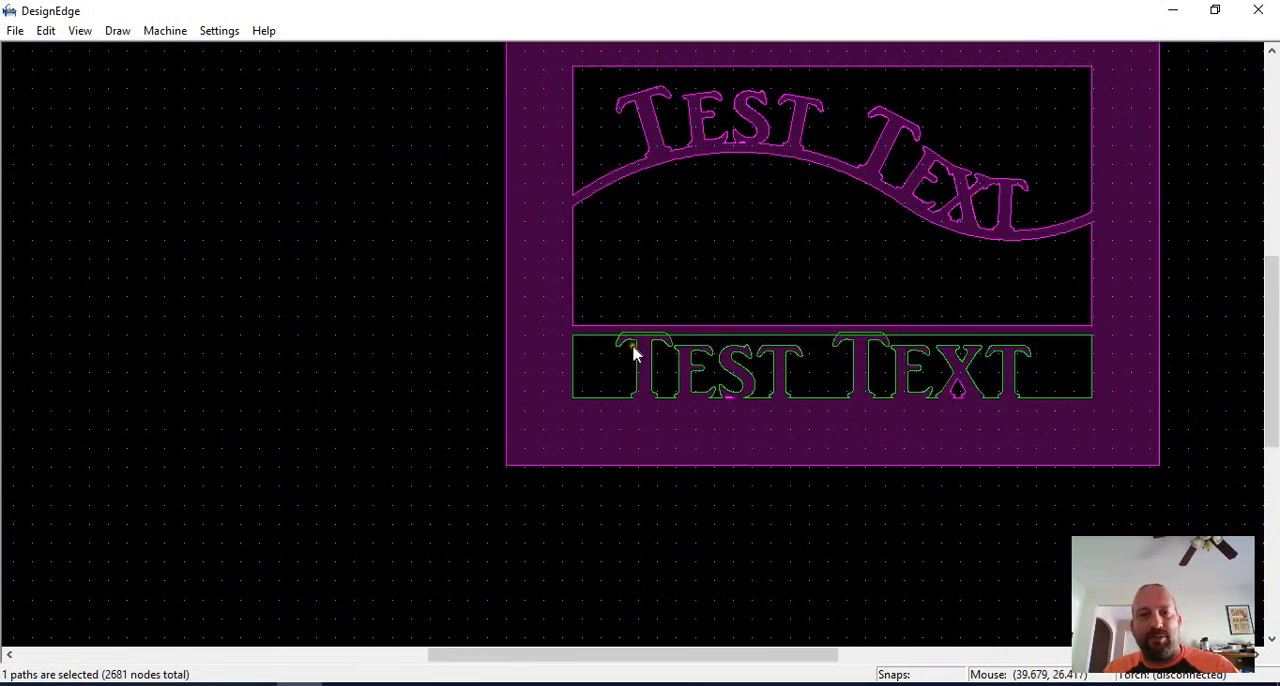
# Break the lower opening's outline near both ends of its top edge and of its lettered baseline.
pyautogui.scroll(1, 620, 347)
pyautogui.press('b')
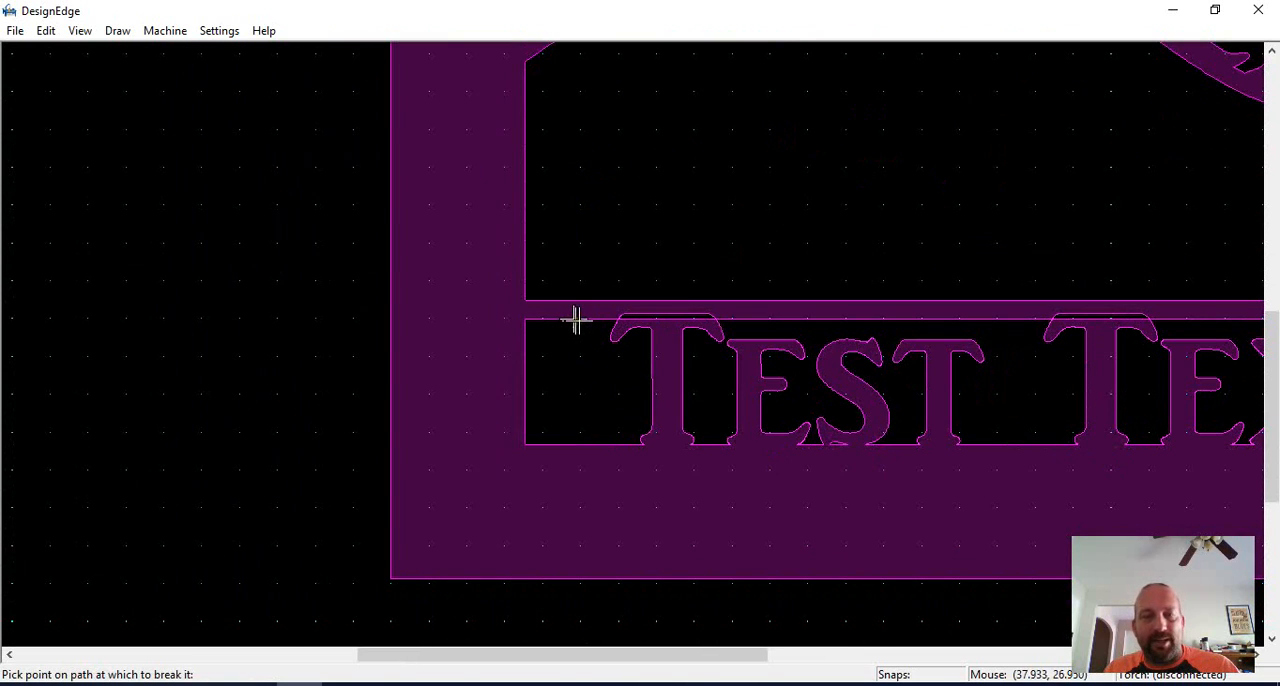
pyautogui.click(579, 320)
pyautogui.scroll(-1, 686, 320)
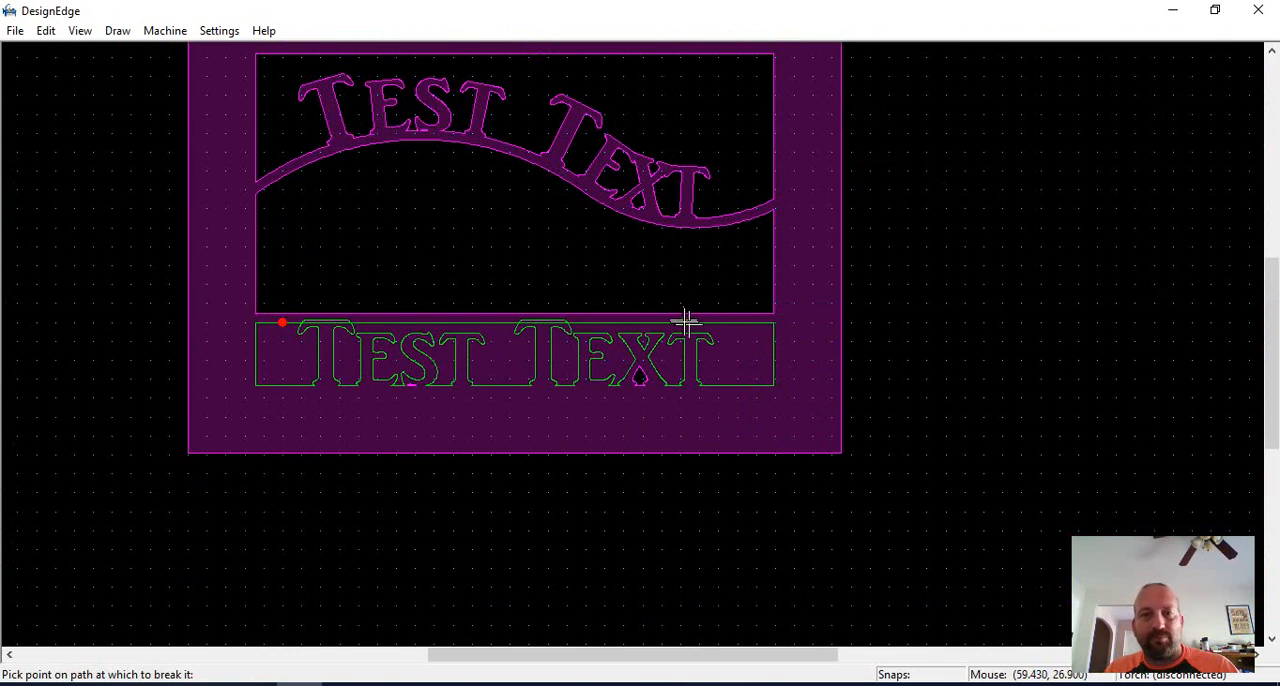
pyautogui.click(740, 323)
pyautogui.click(743, 384)
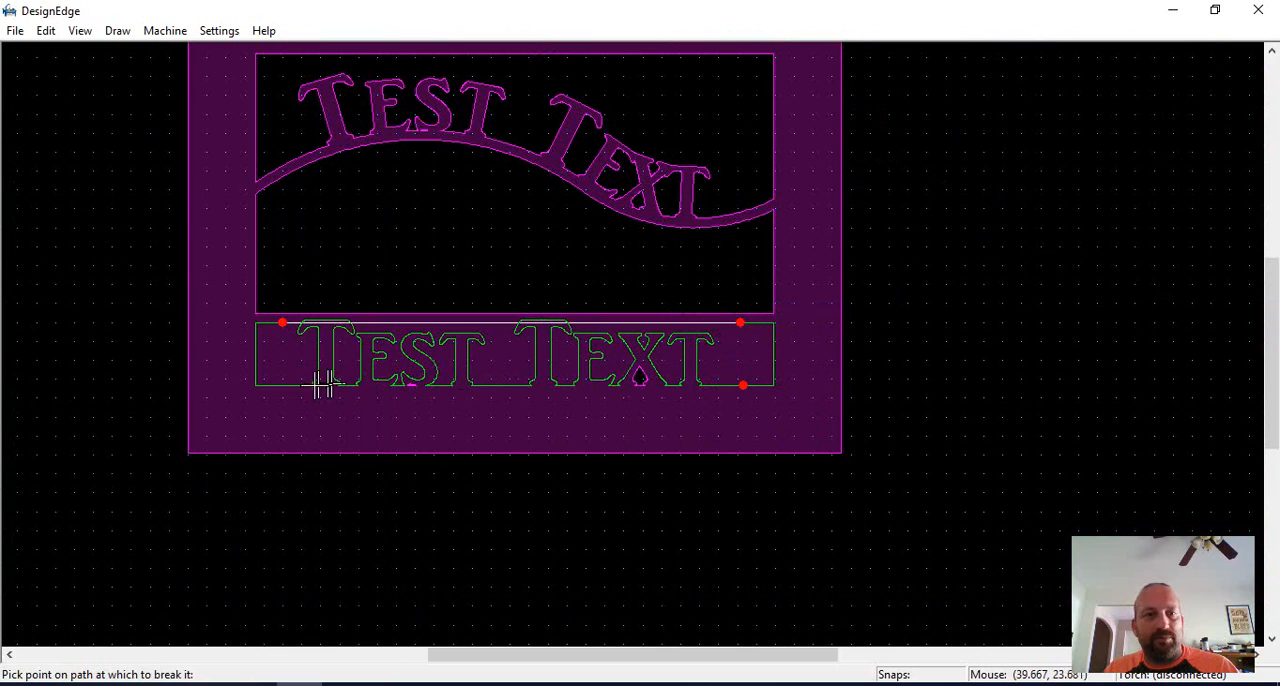
pyautogui.click(283, 385)
pyautogui.press('Escape')
pyautogui.press('Escape')
# Move the broken-out straight lettering and the line across its top to the empty area below the frame.
pyautogui.moveTo(268, 279)
pyautogui.mouseDown()
pyautogui.moveTo(347, 427)
pyautogui.moveTo(768, 420)
pyautogui.mouseUp()
pyautogui.click(574, 358)
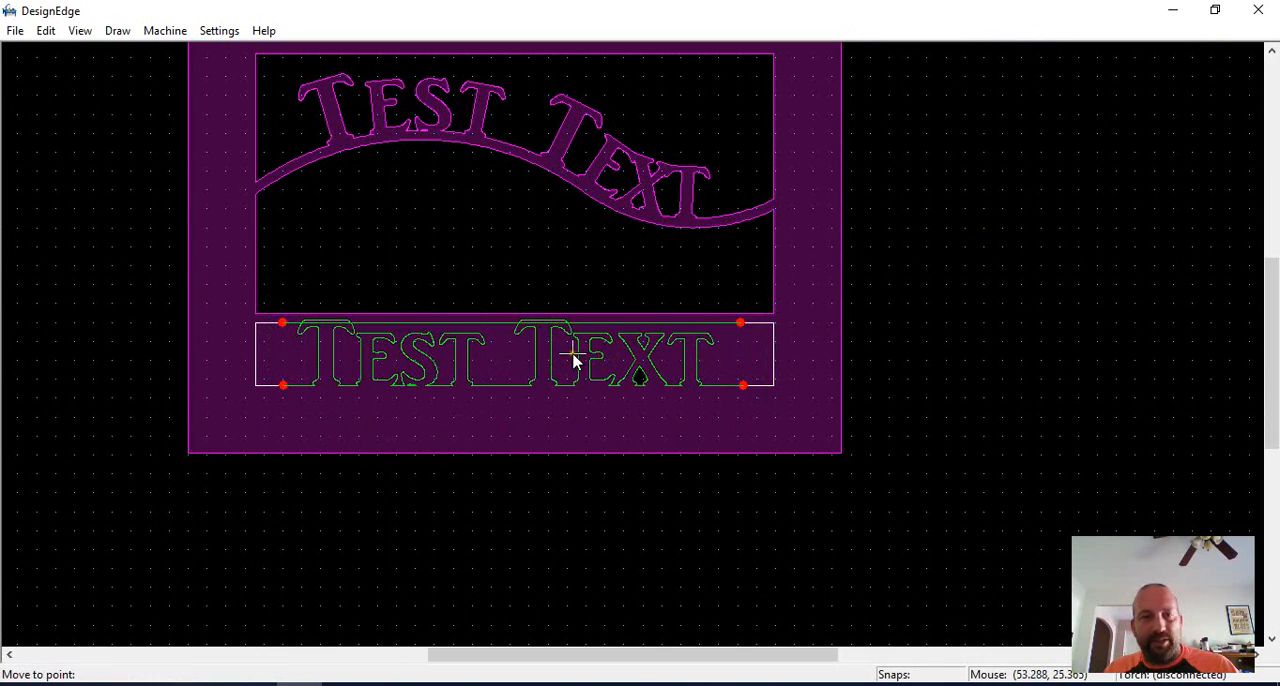
pyautogui.click(745, 550)
# Draw three connected closing lines above the straight lettering's top line and join them with it into a closed shape.
pyautogui.press('l')
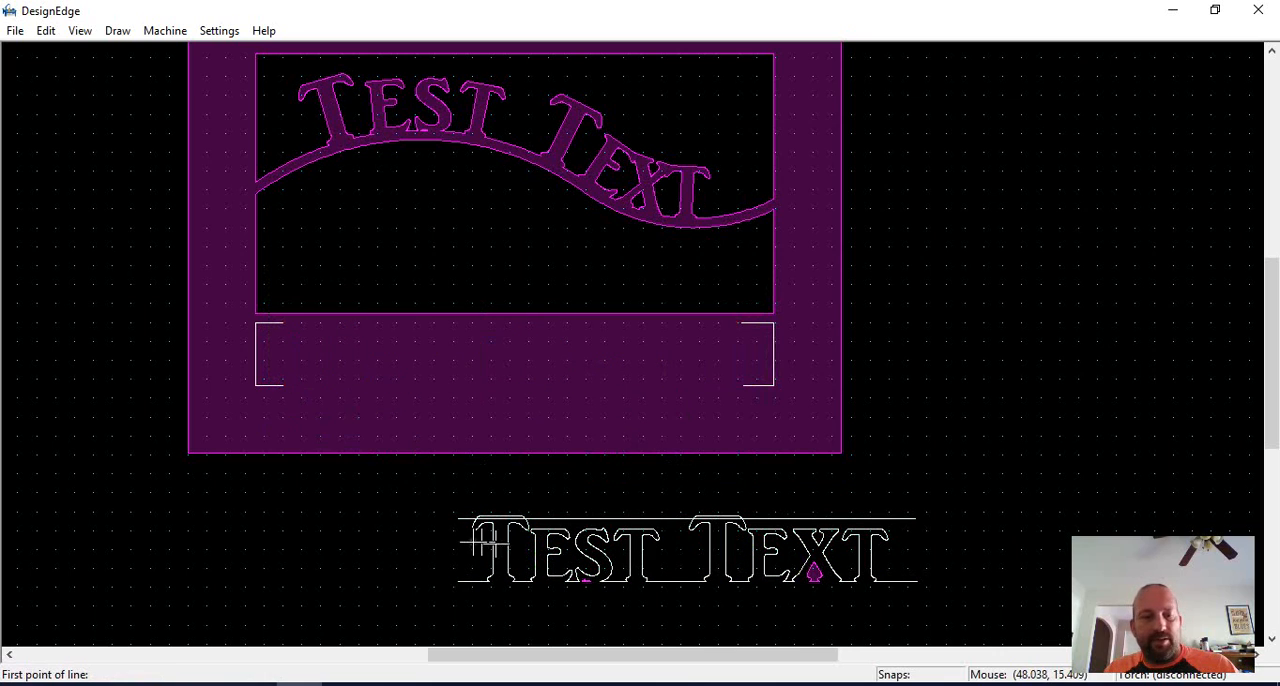
pyautogui.click(465, 488)
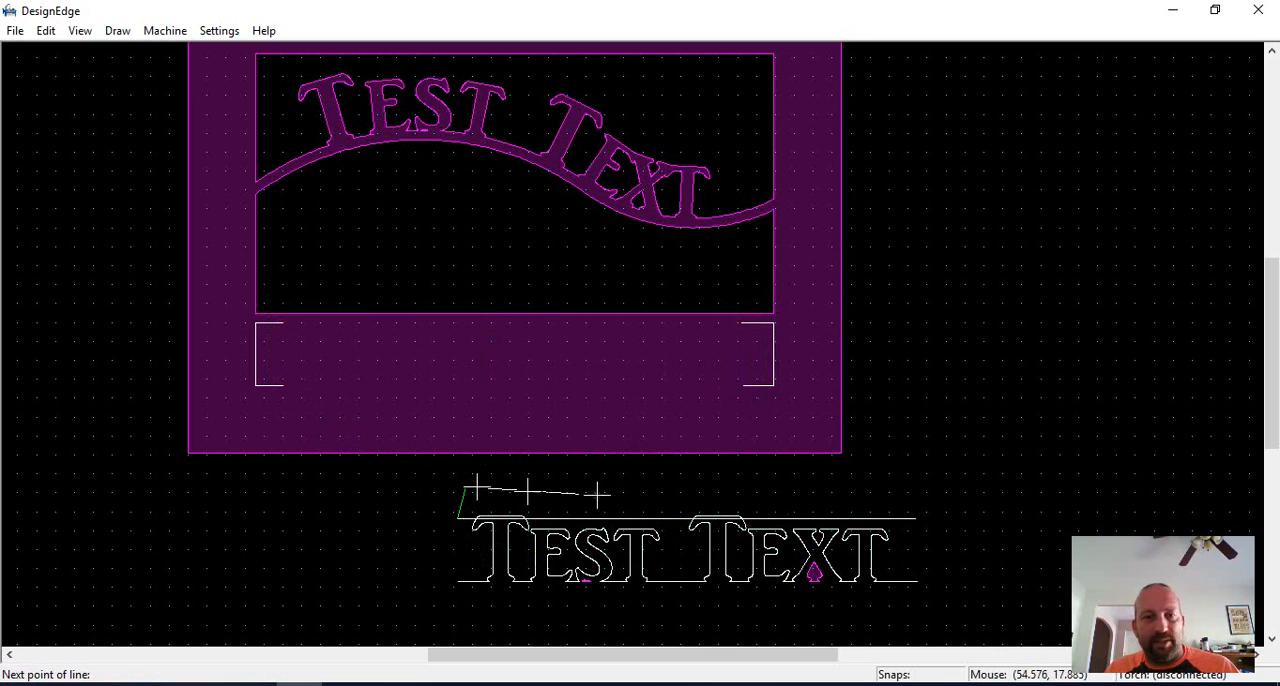
pyautogui.press('Escape')
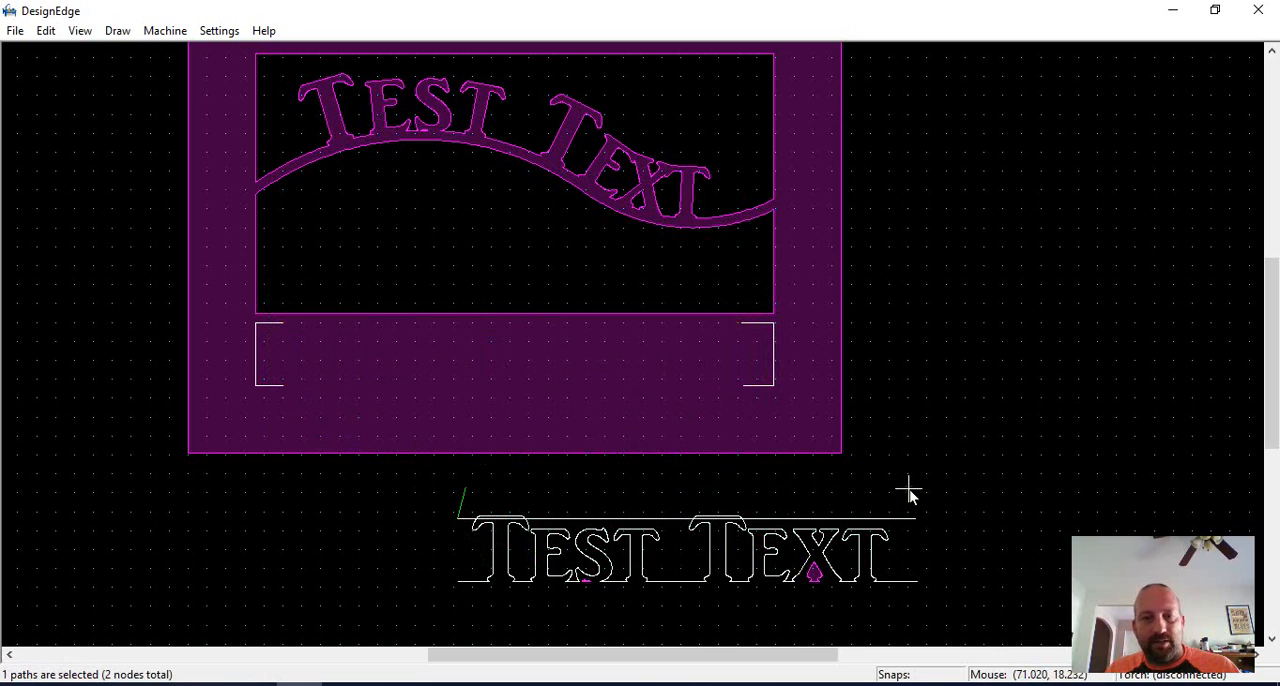
pyautogui.click(462, 493)
pyautogui.click(618, 472)
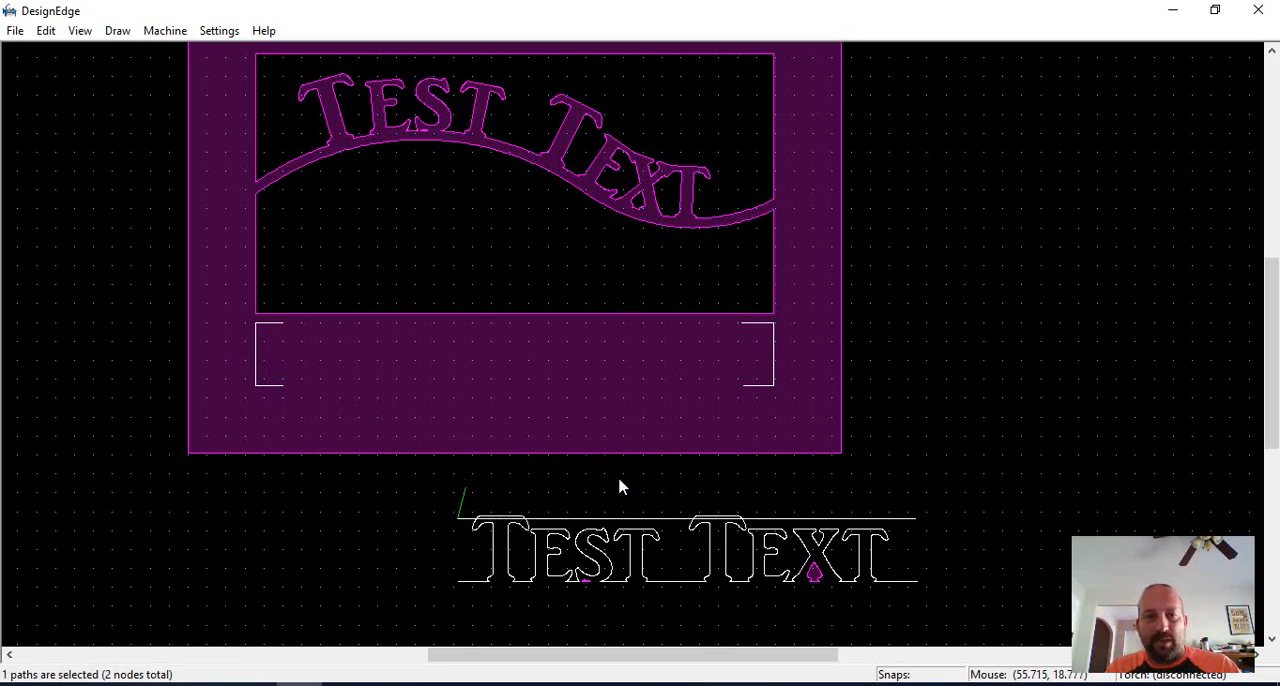
pyautogui.press('l')
pyautogui.click(465, 488)
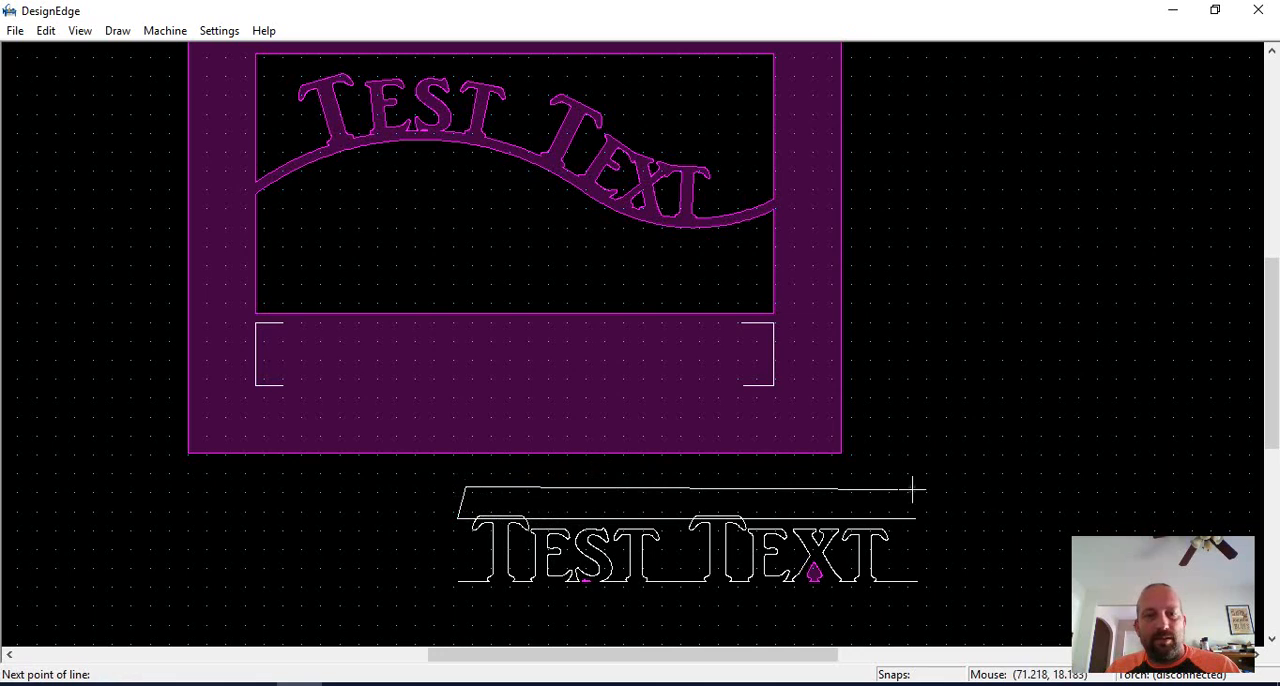
pyautogui.click(913, 517)
pyautogui.press('Escape')
pyautogui.press('j')
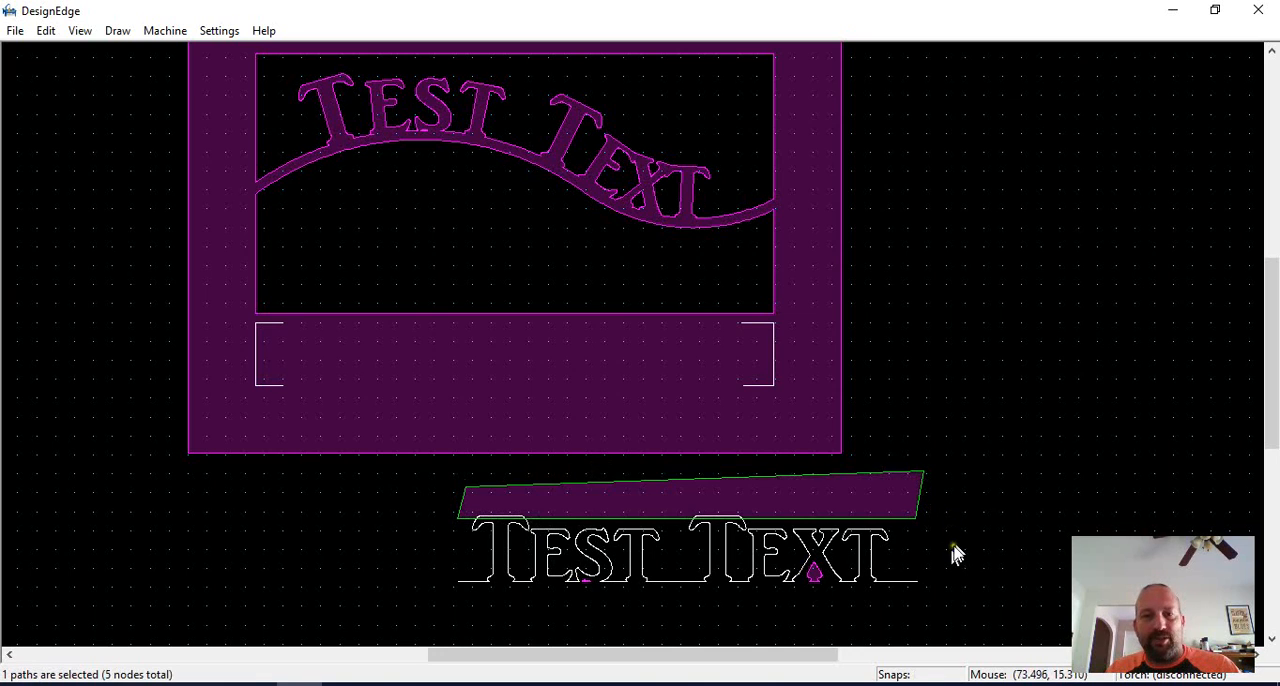
pyautogui.press('Escape')
# Close the straight lettering's baseline with lines drawn below it, join them, and union the lettering with the closed shape above.
pyautogui.press('l')
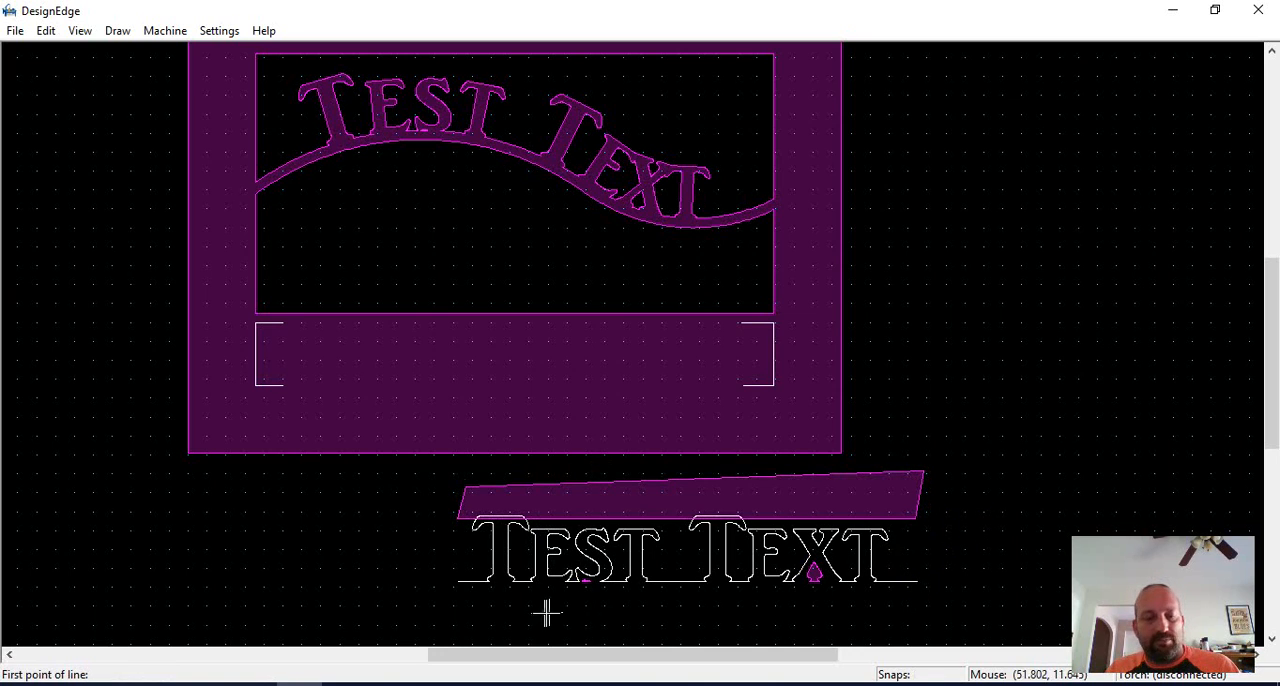
pyautogui.click(460, 582)
pyautogui.click(492, 617)
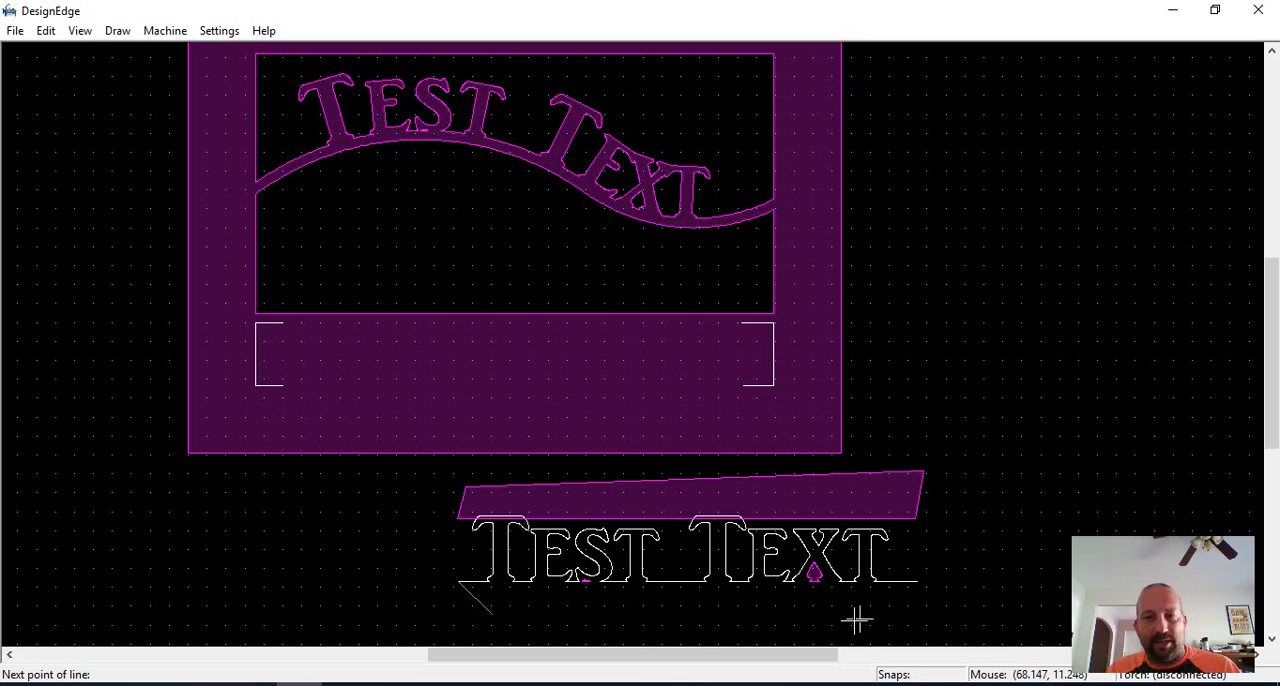
pyautogui.click(920, 620)
pyautogui.click(920, 582)
pyautogui.press('Escape')
pyautogui.press('j')
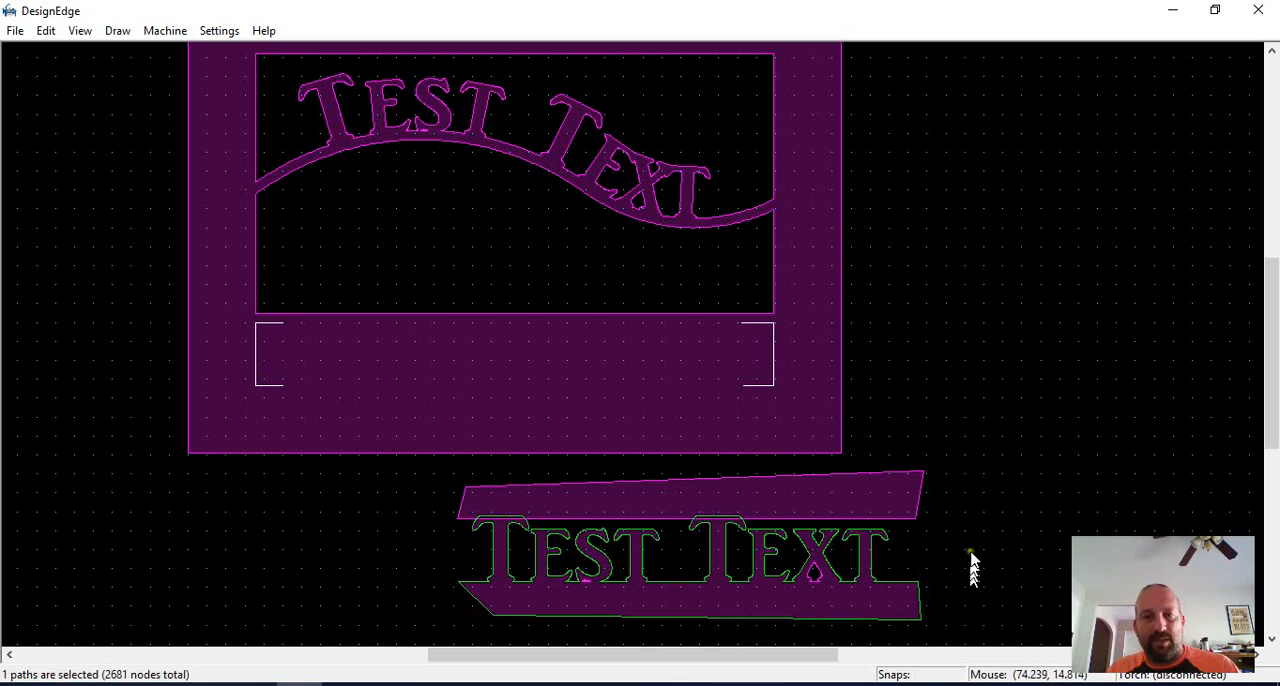
pyautogui.moveTo(1048, 435); pyautogui.dragTo(418, 640)
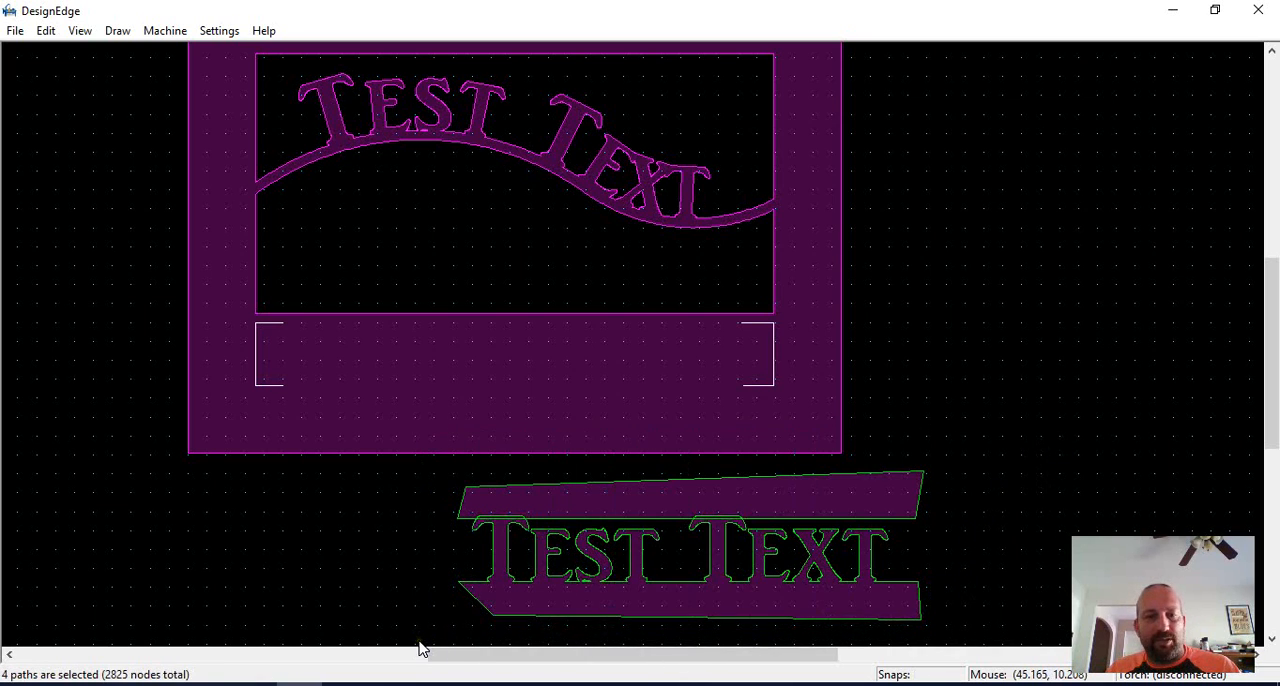
pyautogui.press('u')
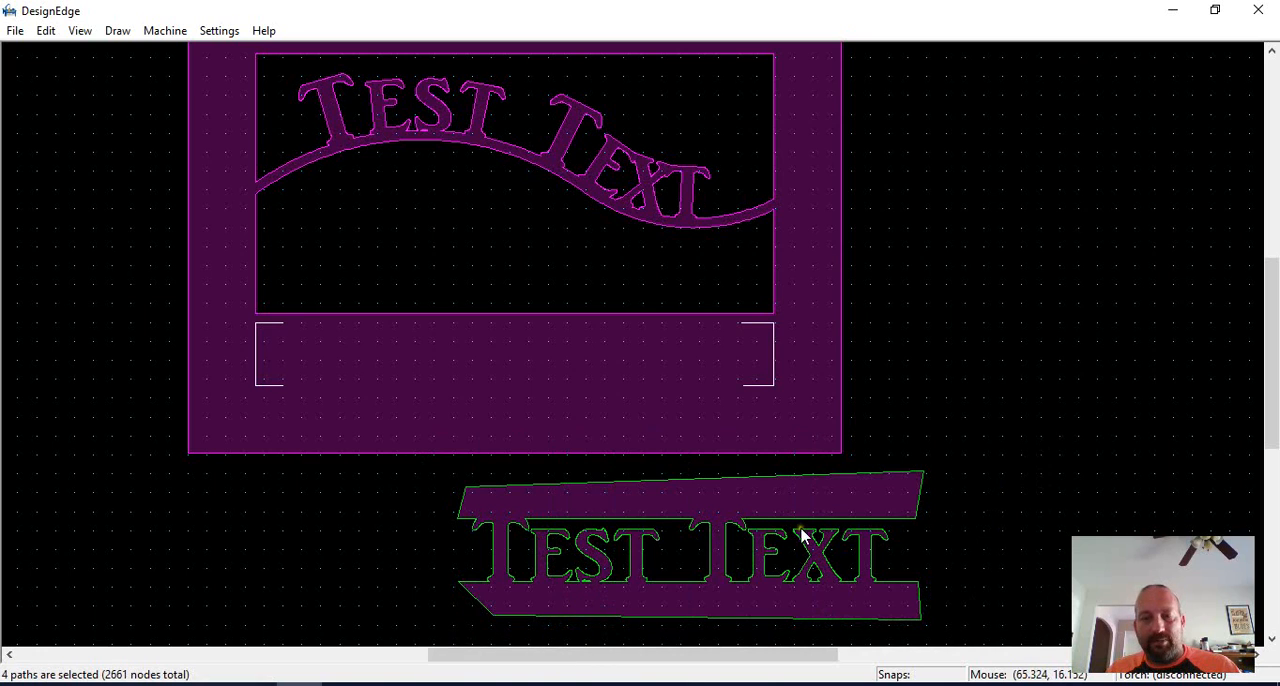
# Break the merged outline at both ends of the straight lettering's top edge.
pyautogui.press('b')
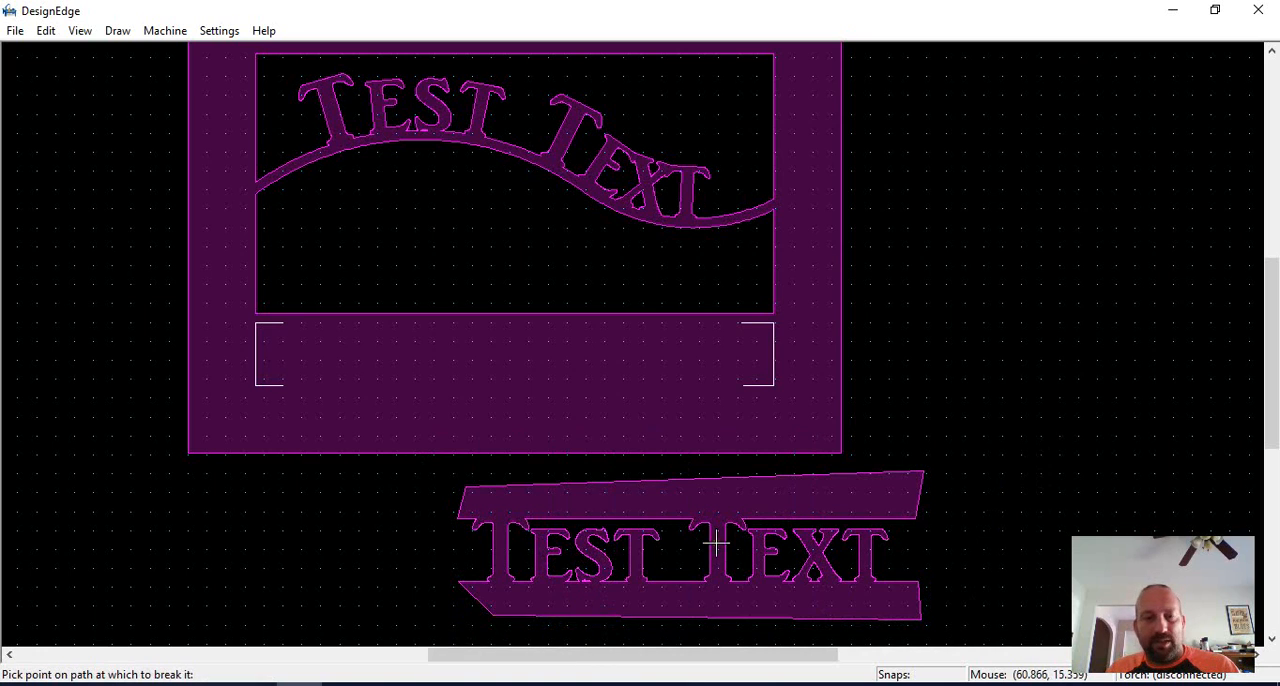
pyautogui.click(457, 518)
pyautogui.click(910, 517)
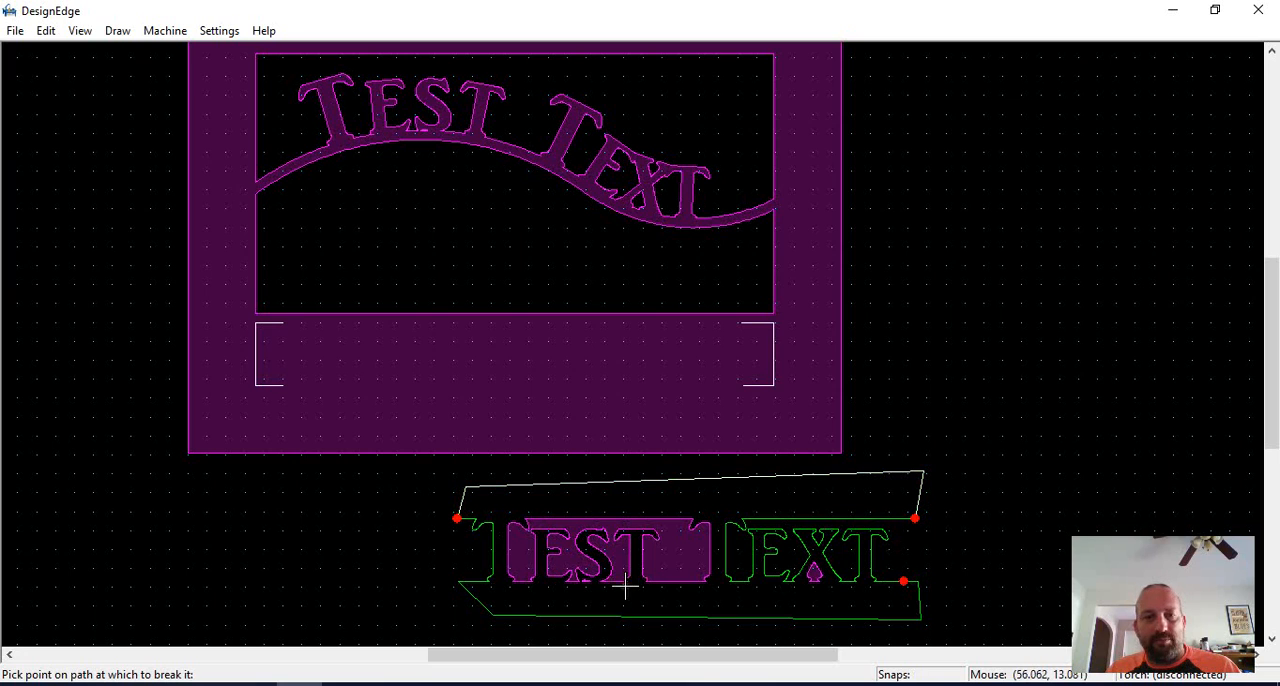
pyautogui.click(843, 591)
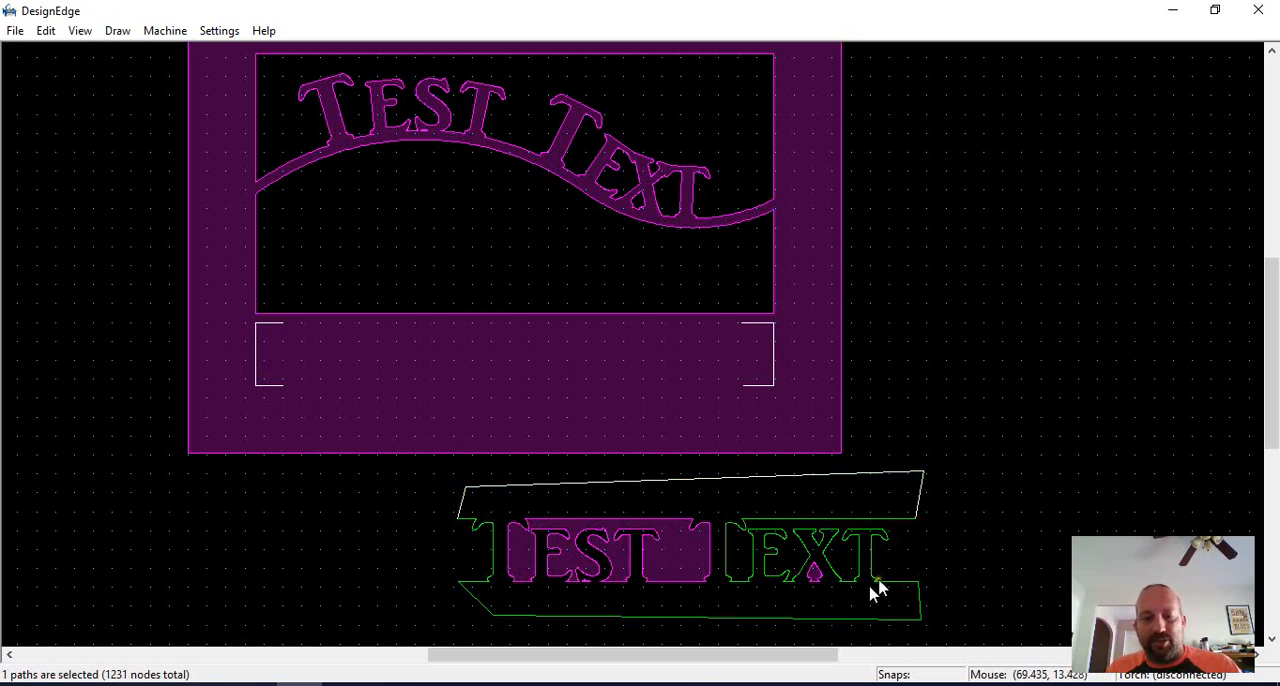
# Break the merged outline near both ends of the lettering's baseline and delete the temporary closing lines below and above the lettering.
pyautogui.press('b')
pyautogui.click(914, 581)
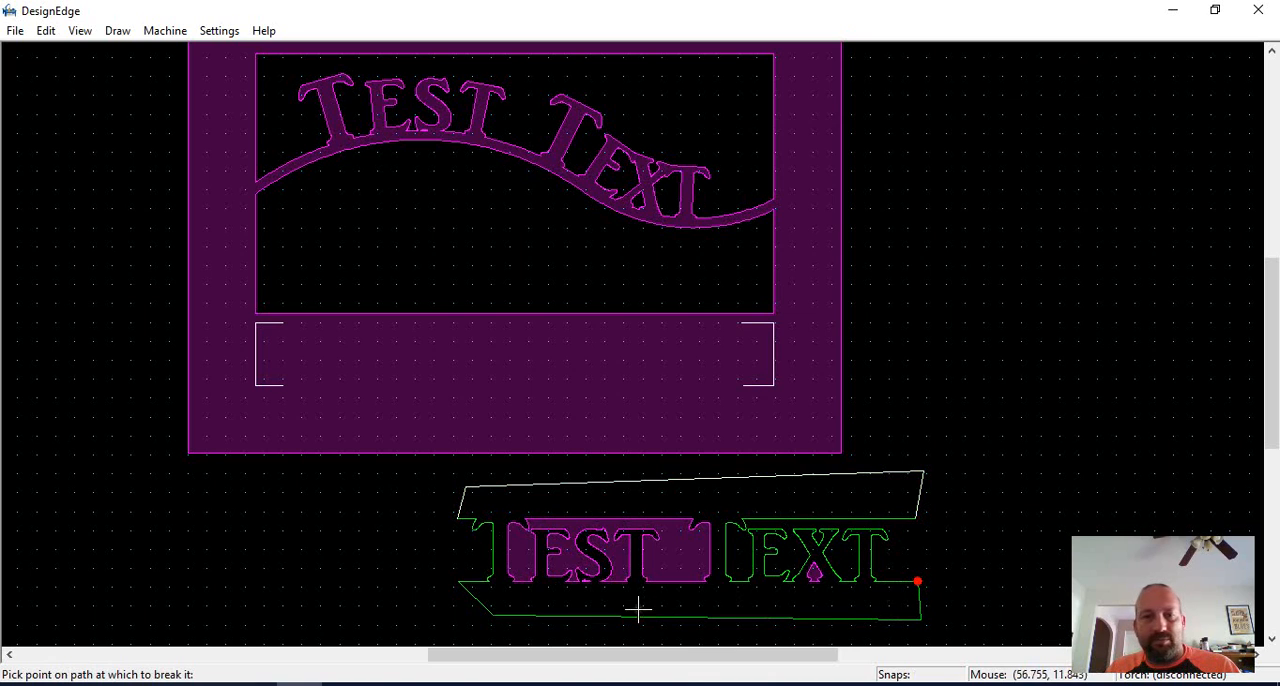
pyautogui.click(466, 581)
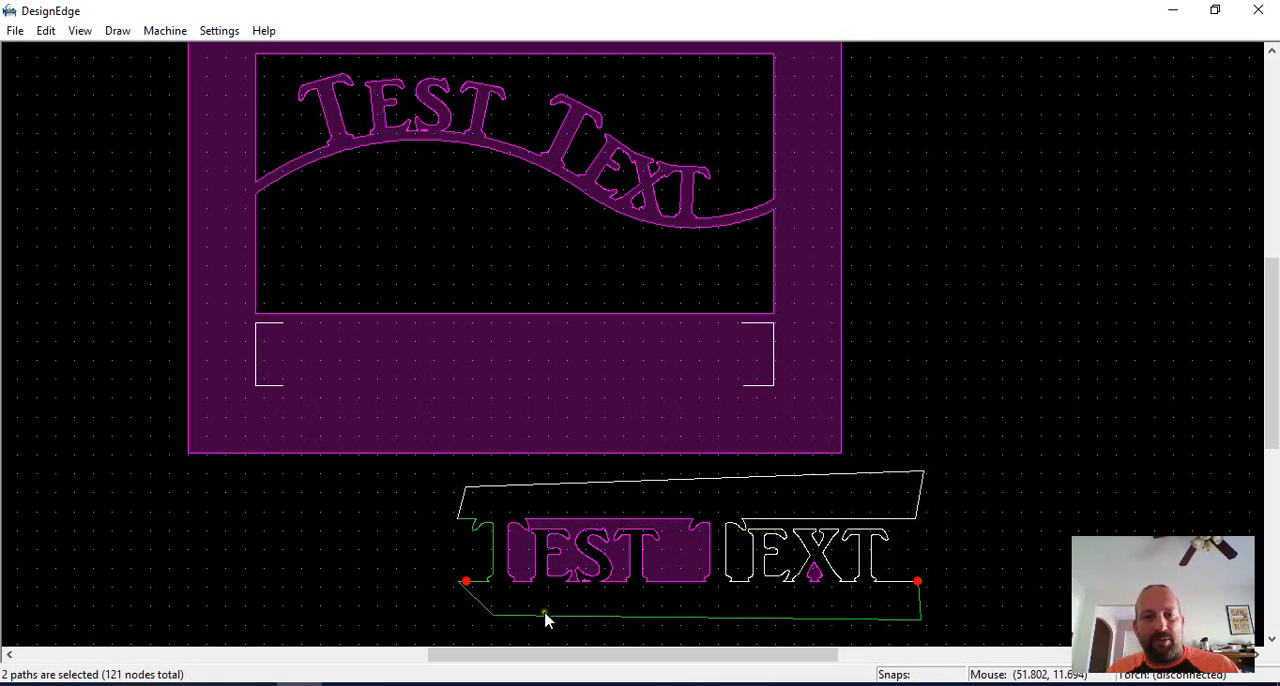
pyautogui.click(533, 620)
pyautogui.scroll(5, 631, 349)
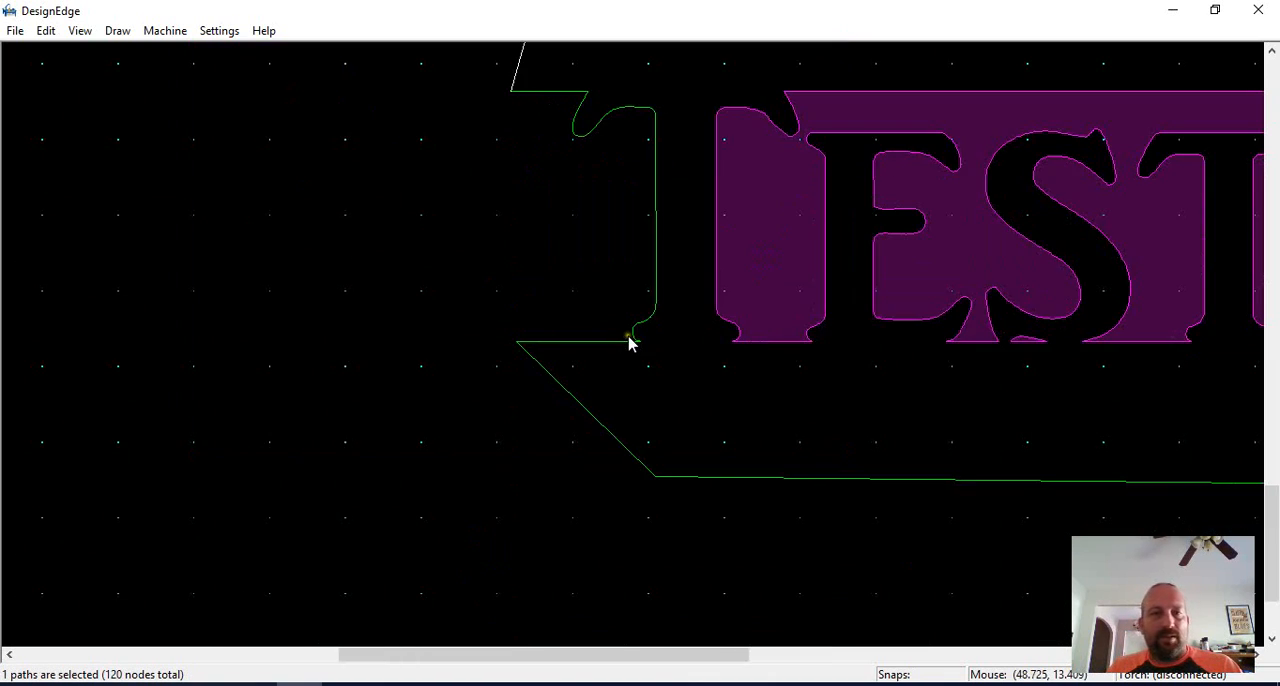
pyautogui.press('b')
pyautogui.click(532, 341)
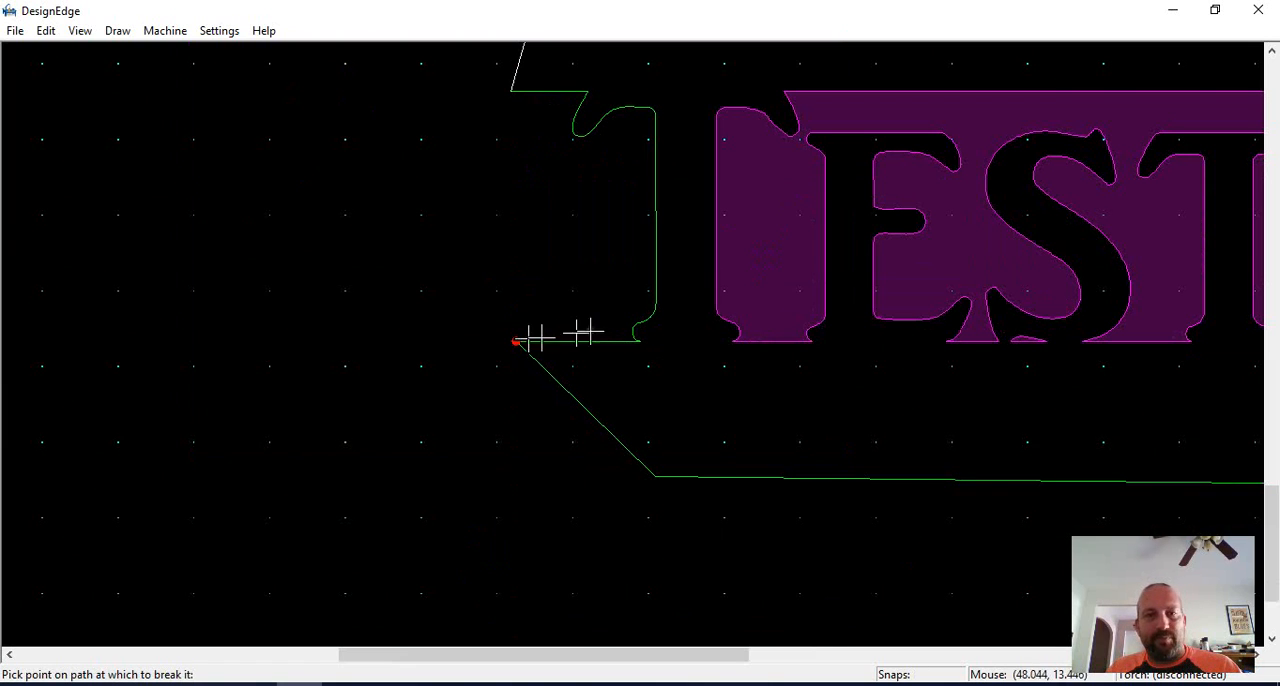
pyautogui.scroll(-5, 600, 338)
pyautogui.click(672, 357)
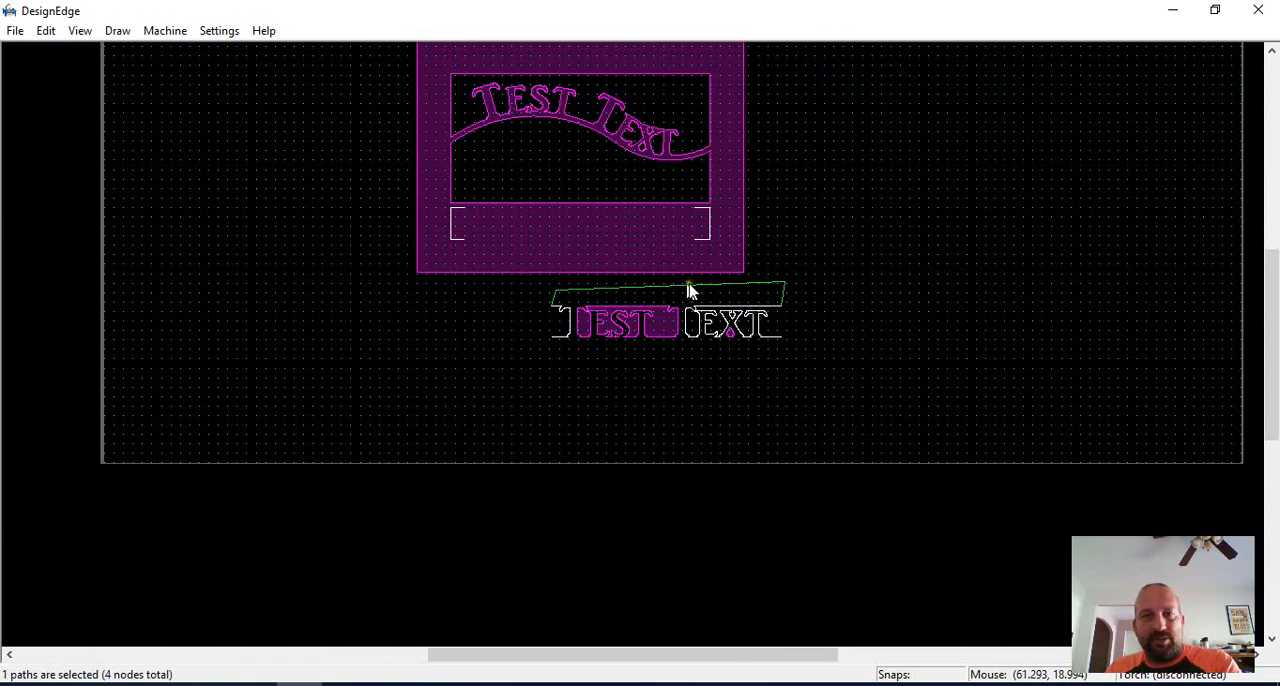
# Move the merged straight lettering from its upper-left end back to the broken end in the frame's lower opening and join the outlines closed.
pyautogui.moveTo(886, 278); pyautogui.dragTo(529, 372)
pyautogui.press('m')
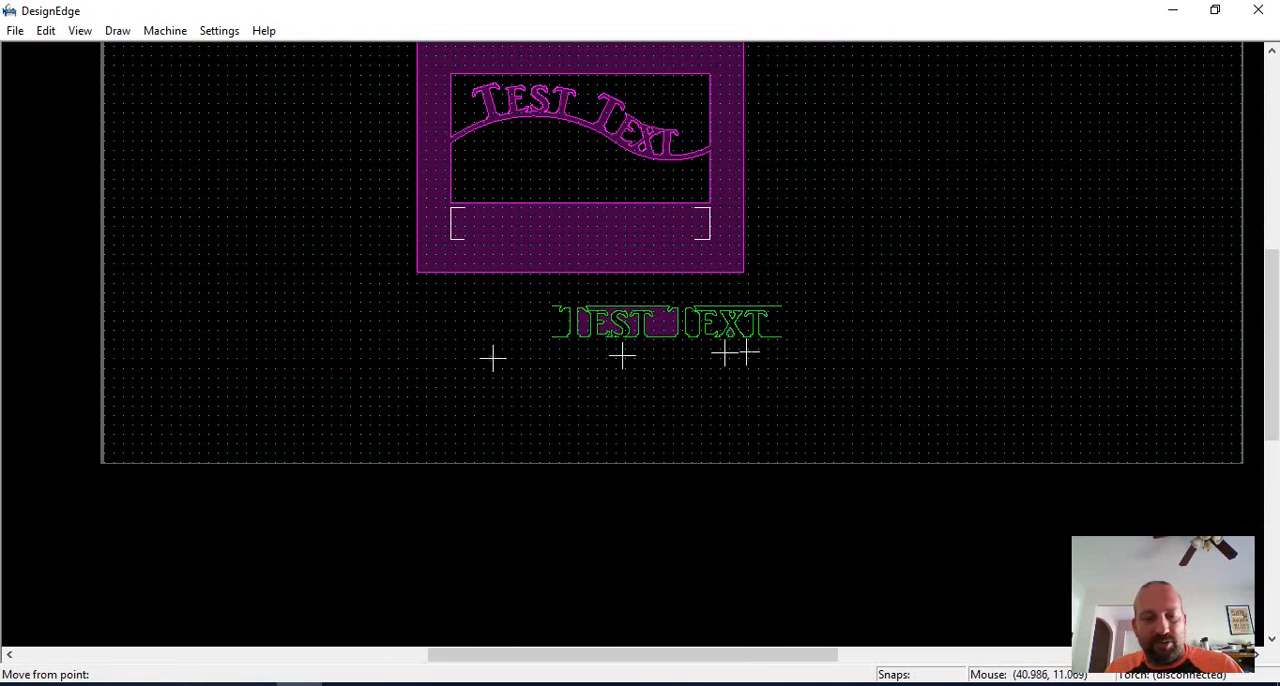
pyautogui.click(552, 307)
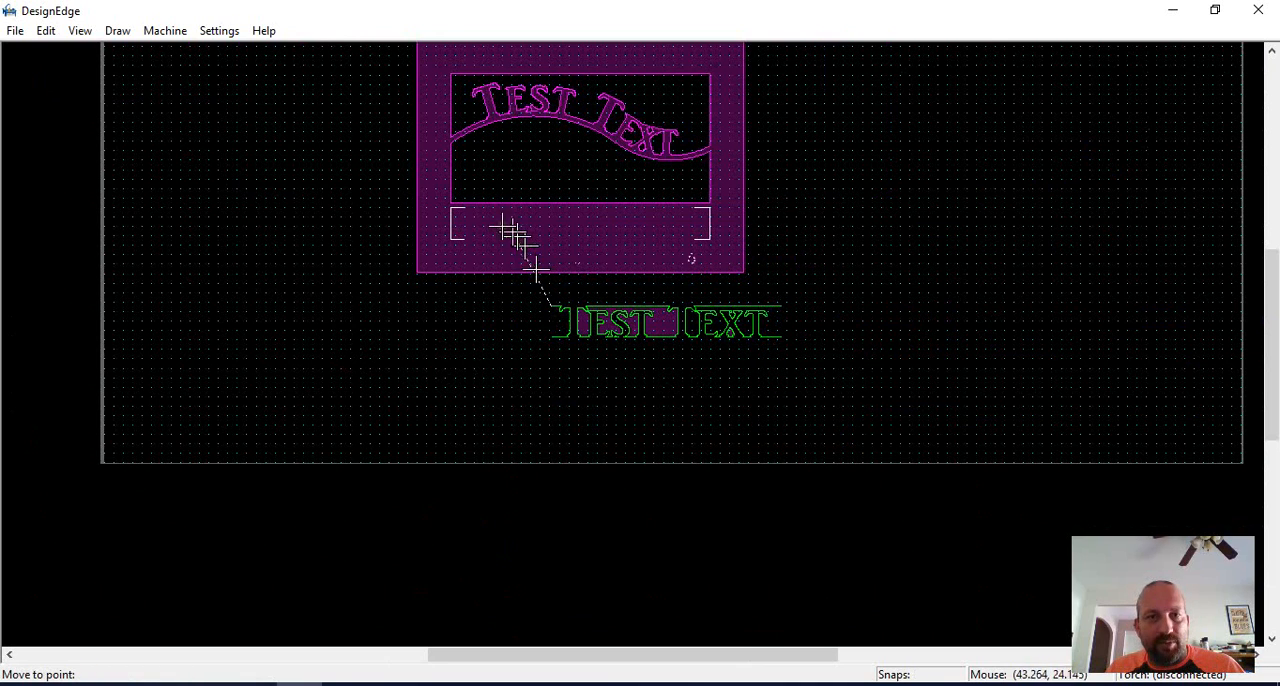
pyautogui.click(453, 208)
pyautogui.click(816, 282)
pyautogui.scroll(2, 633, 405)
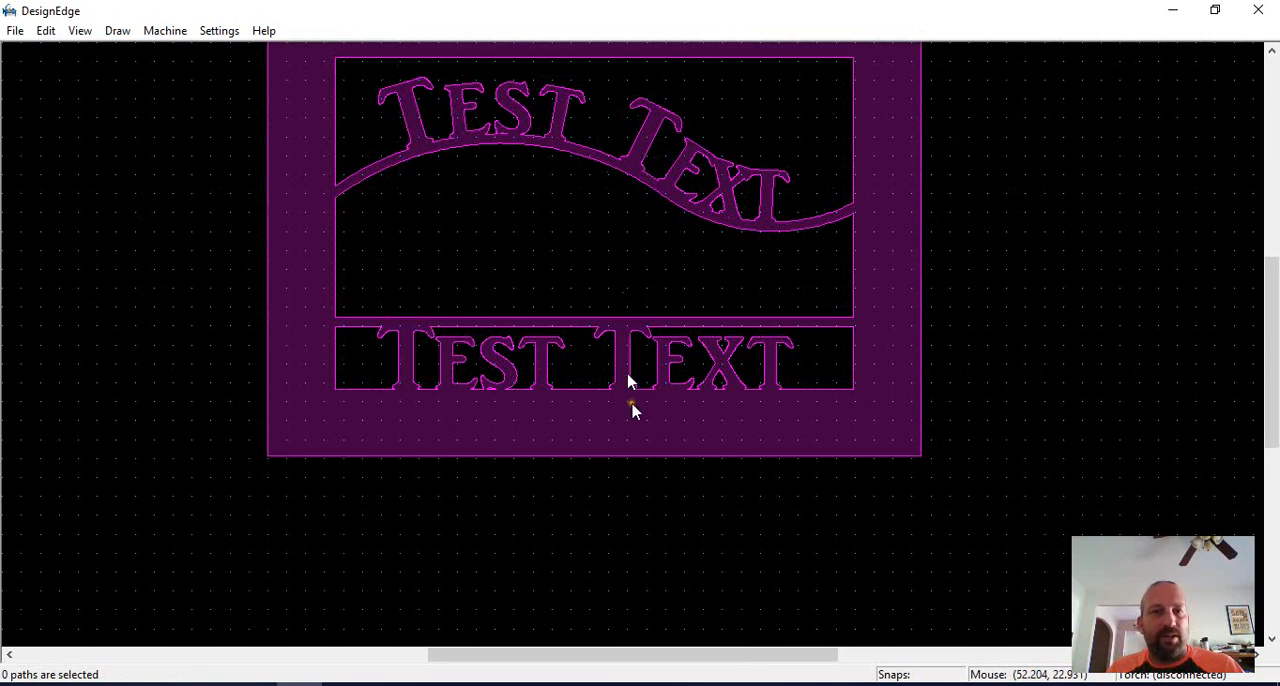
pyautogui.scroll(-2, 634, 346)
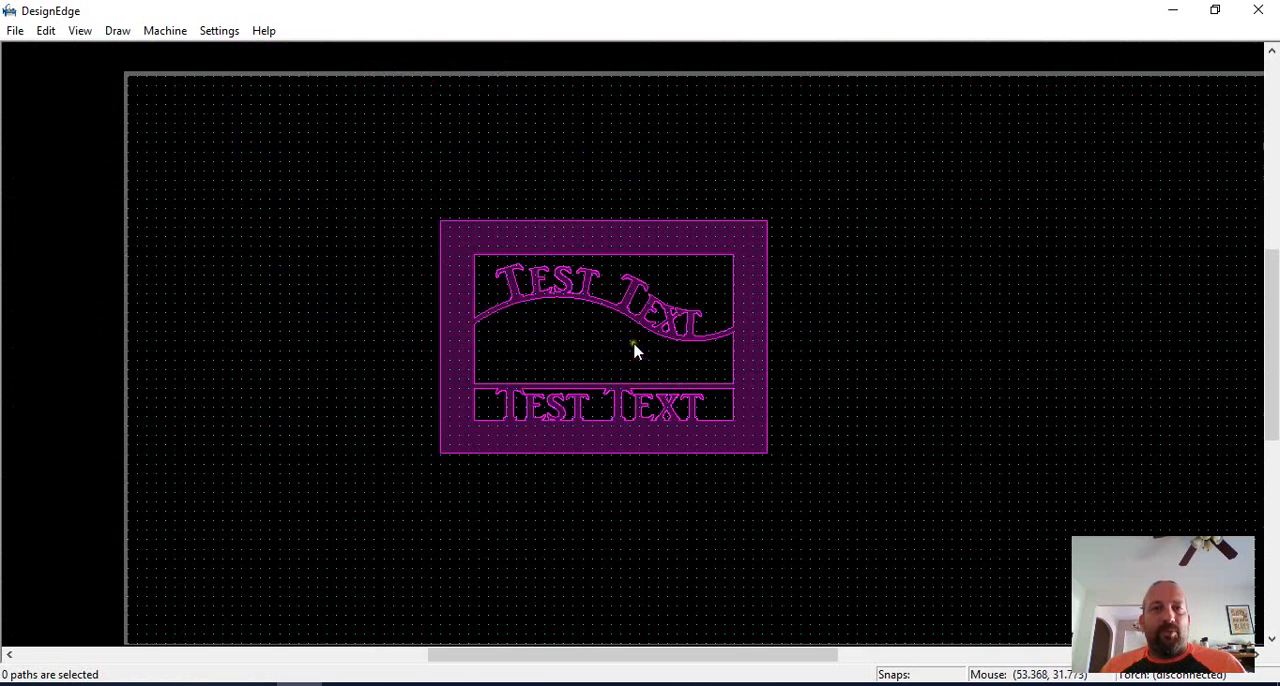
pyautogui.scroll(2, 630, 395)
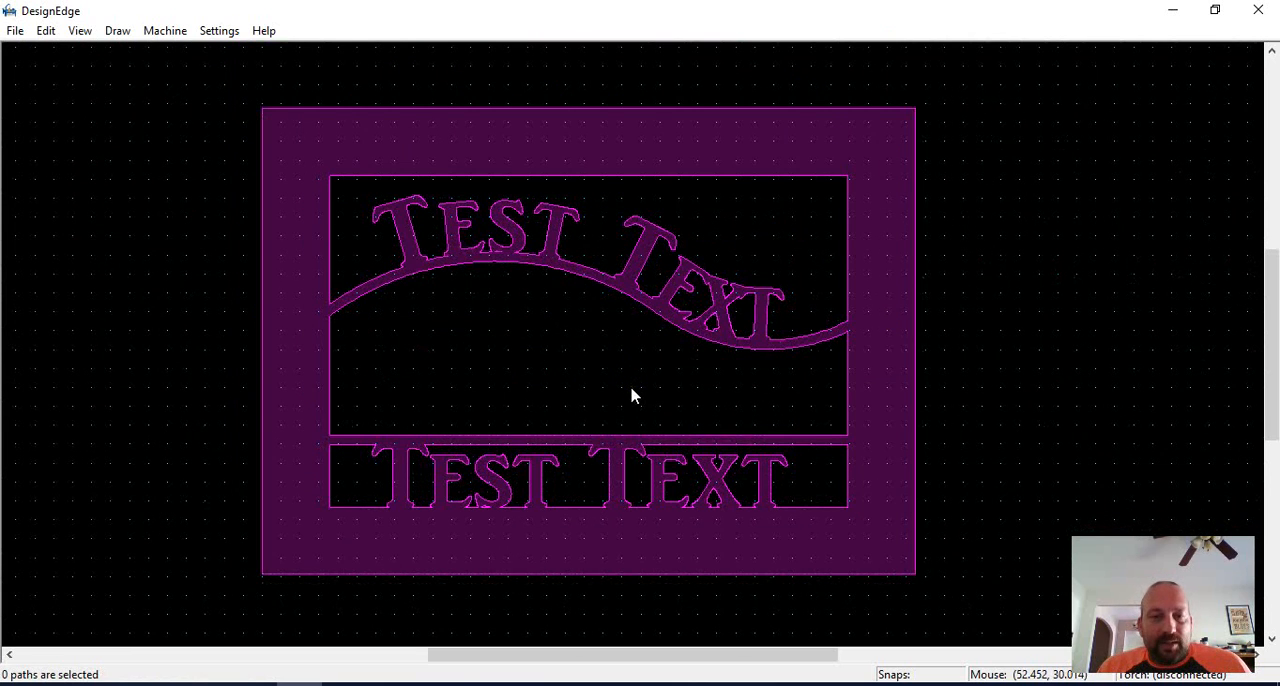